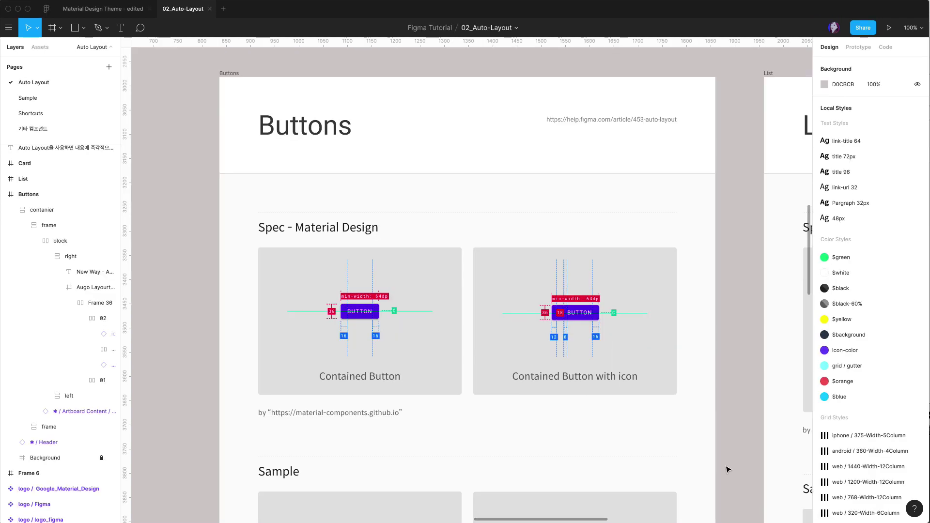
Step: Draw a rectangle about 134 × 46 on the Buttons artboard, below the Old Way - Frame sample card
{"action": "scroll", "coordinate": [727, 469], "scroll_direction": "down", "scroll_amount": 5}
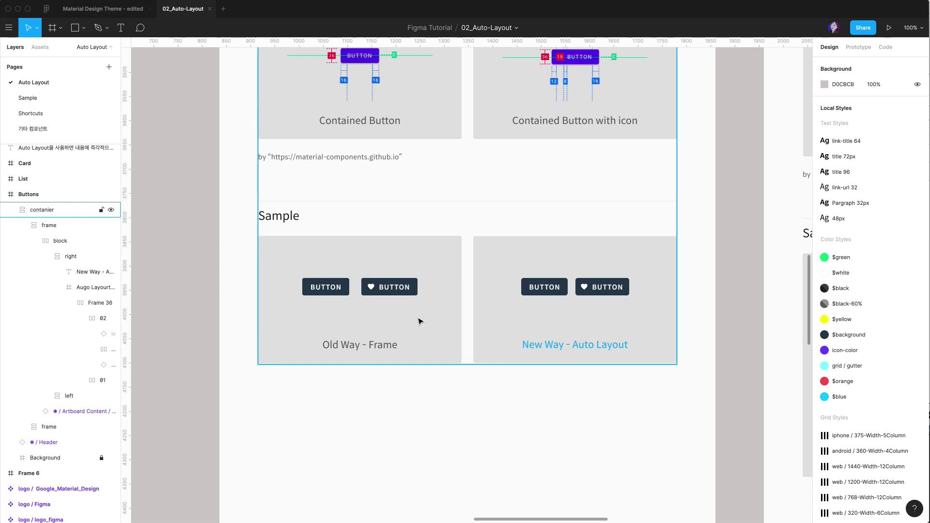
{"action": "left_click", "coordinate": [462, 421]}
{"action": "scroll", "coordinate": [393, 324], "scroll_direction": "down", "scroll_amount": 2}
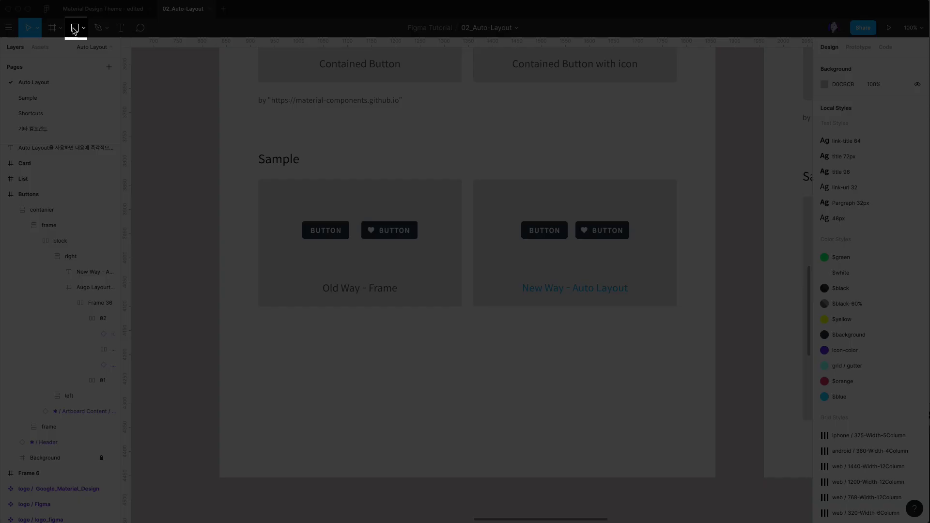
{"action": "left_click", "coordinate": [75, 31]}
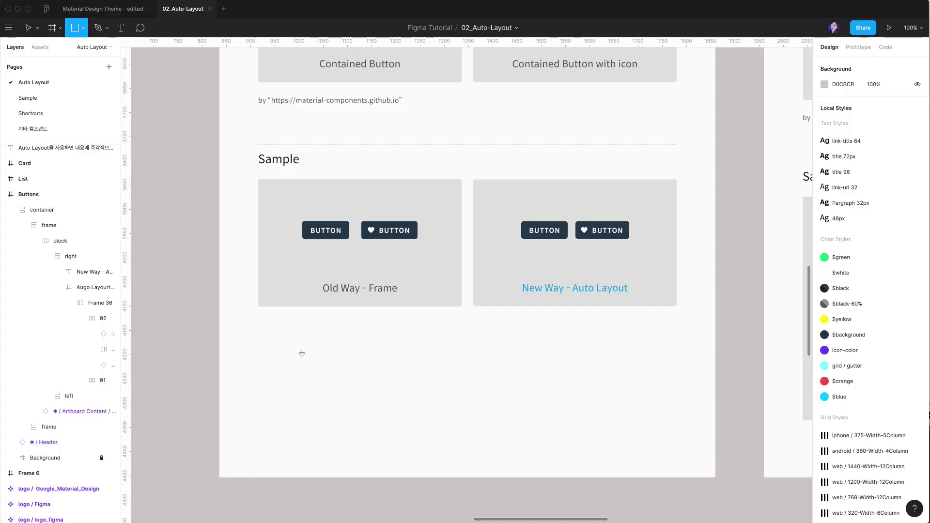
{"action": "left_click_drag", "start_coordinate": [264, 337], "coordinate": [329, 359]}
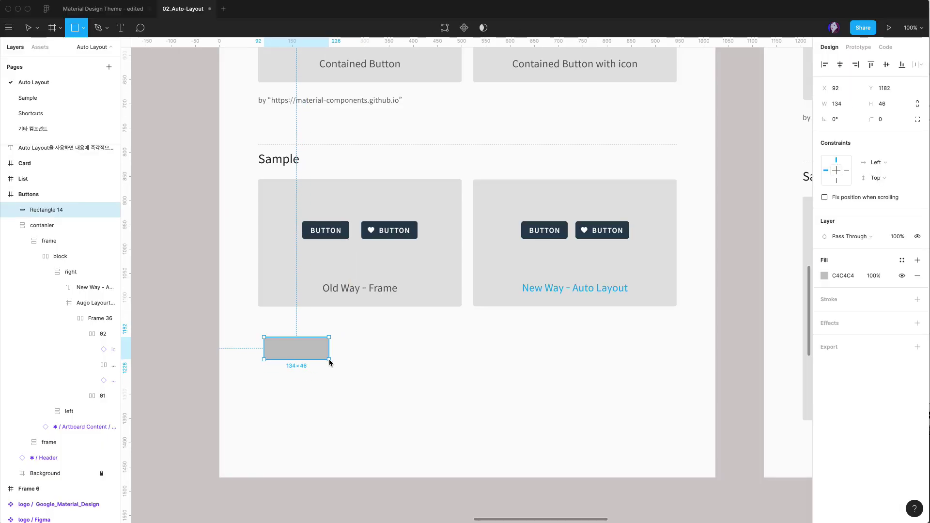
Step: Resize the new rectangle to a height of 36 and a width of 96
{"action": "left_click", "coordinate": [890, 104]}
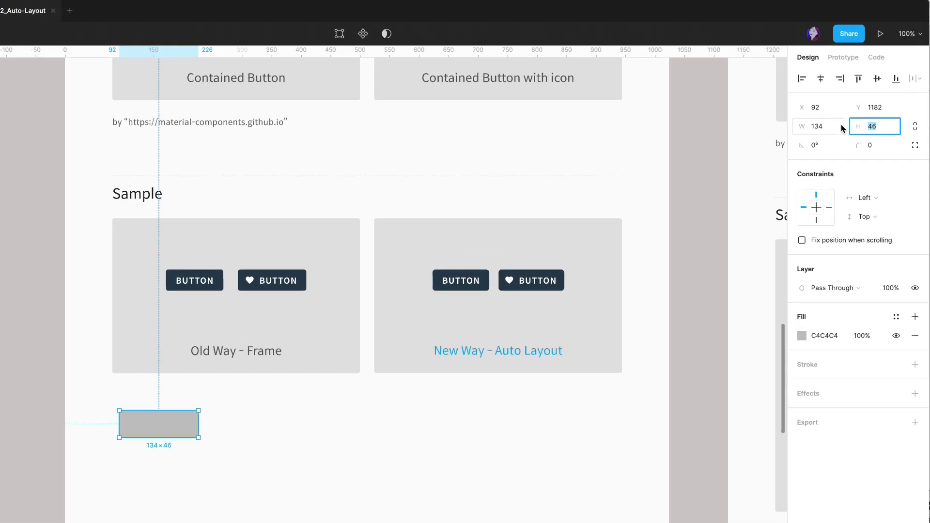
{"action": "type", "text": "36"}
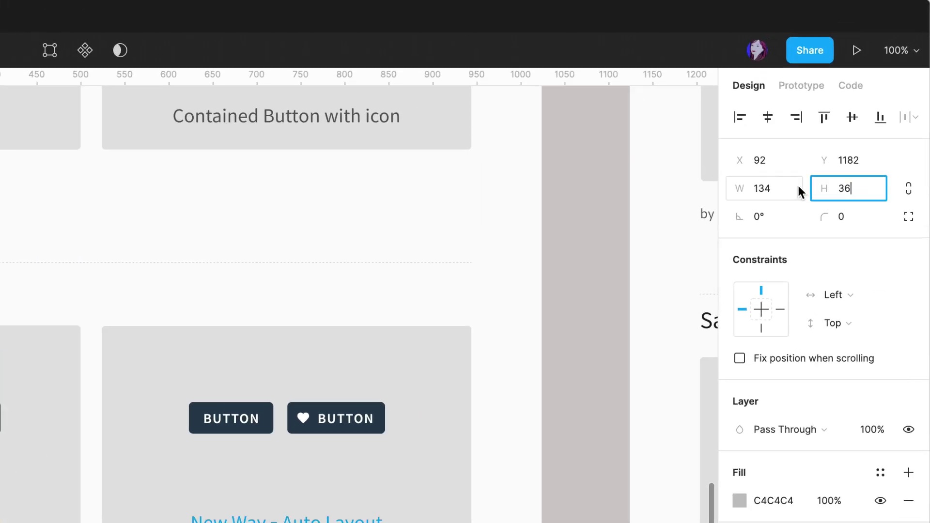
{"action": "key", "text": "Return"}
{"action": "left_click", "coordinate": [774, 193]}
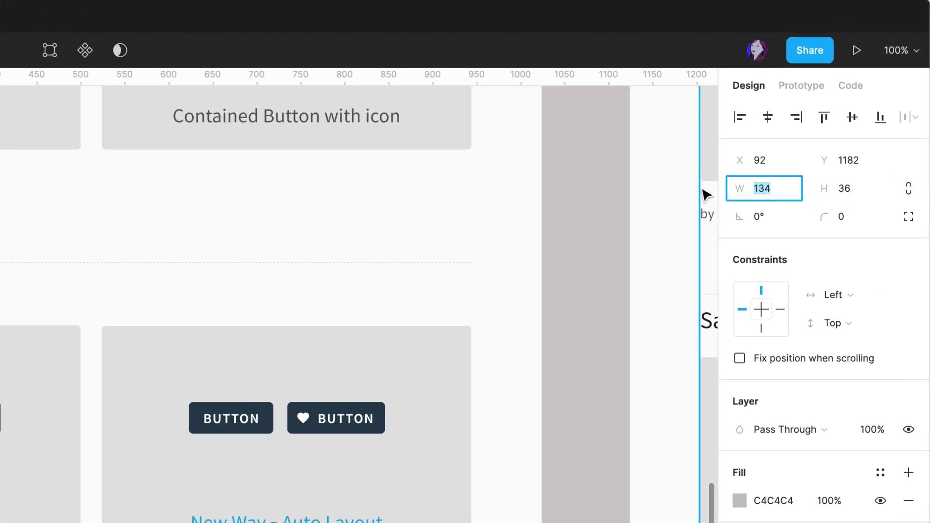
{"action": "type", "text": "96"}
{"action": "key", "text": "Return"}
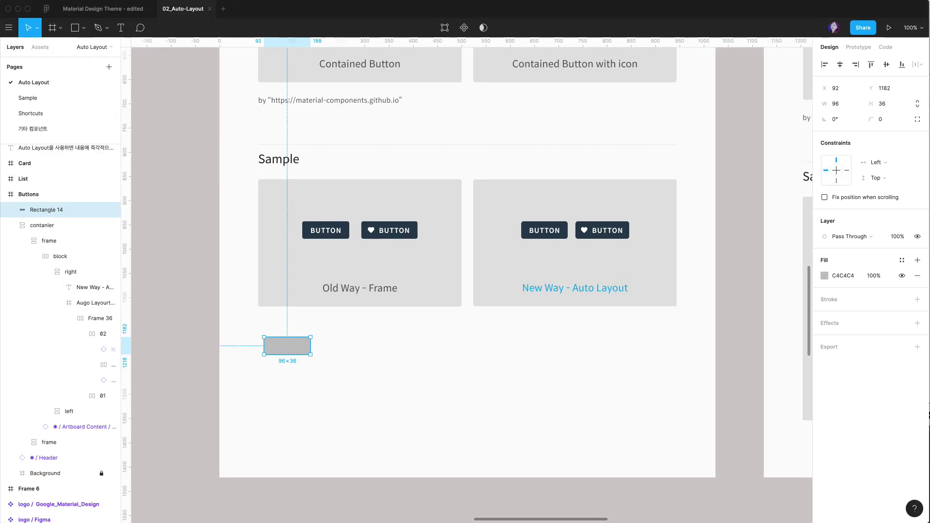
Step: Add the text BUTTON on top of the gray rectangle
{"action": "left_click", "coordinate": [121, 28]}
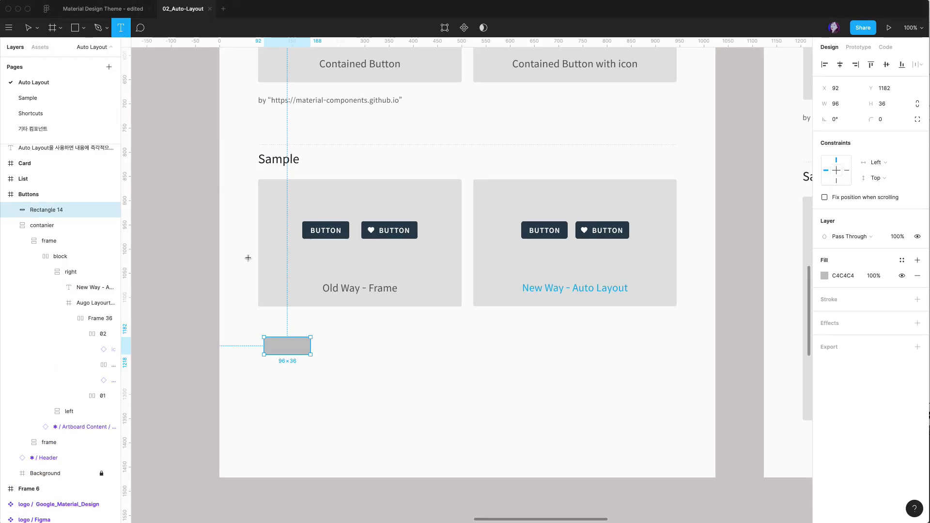
{"action": "left_click", "coordinate": [281, 348]}
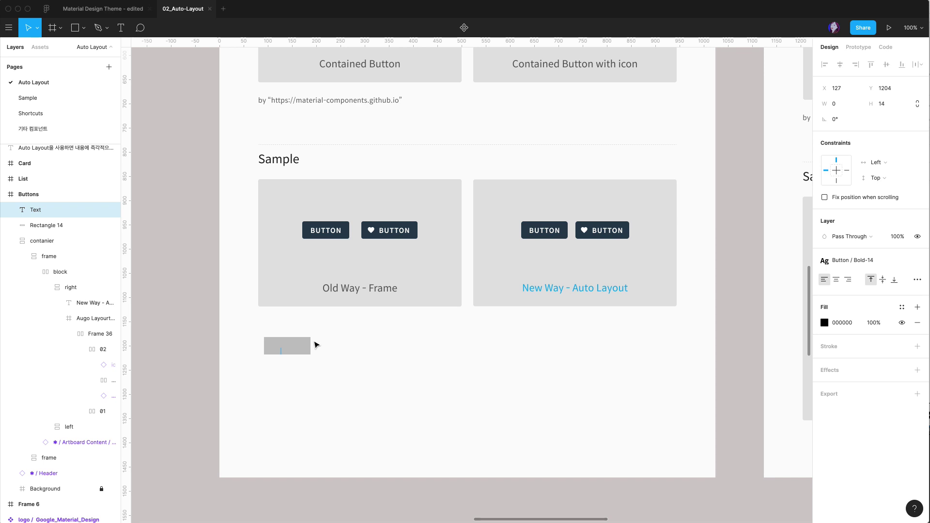
{"action": "type", "text": "BUTTON"}
{"action": "key", "text": "Escape"}
{"action": "left_click", "coordinate": [330, 348]}
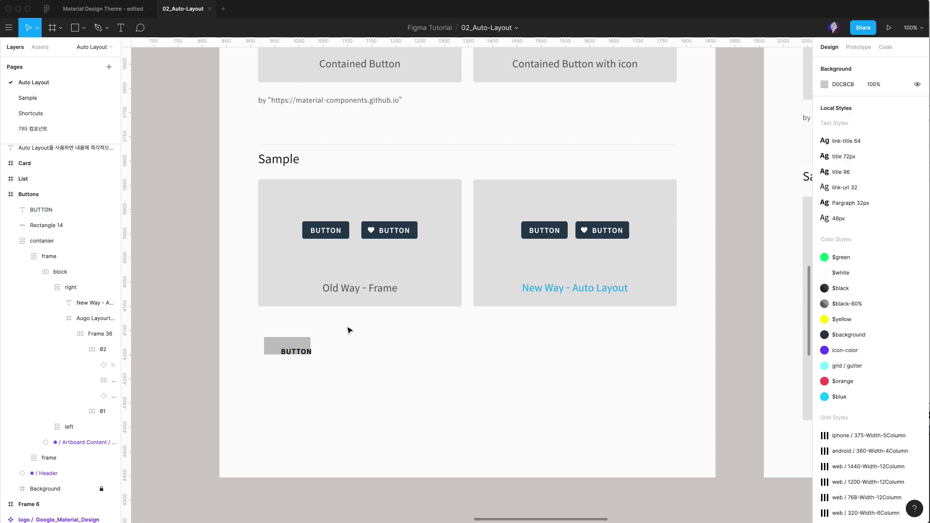
Step: Center the BUTTON text and the rectangle on each other horizontally and vertically
{"action": "left_click_drag", "start_coordinate": [346, 326], "coordinate": [245, 376]}
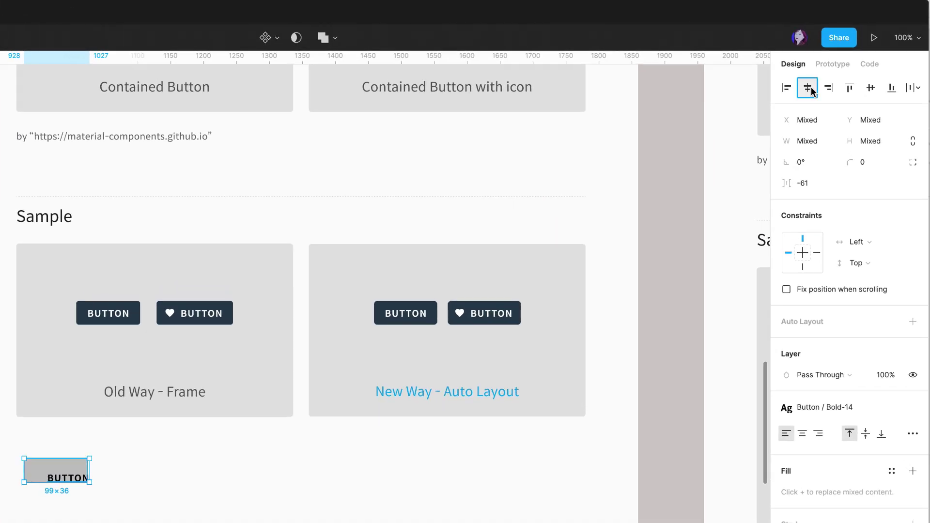
{"action": "left_click", "coordinate": [807, 88]}
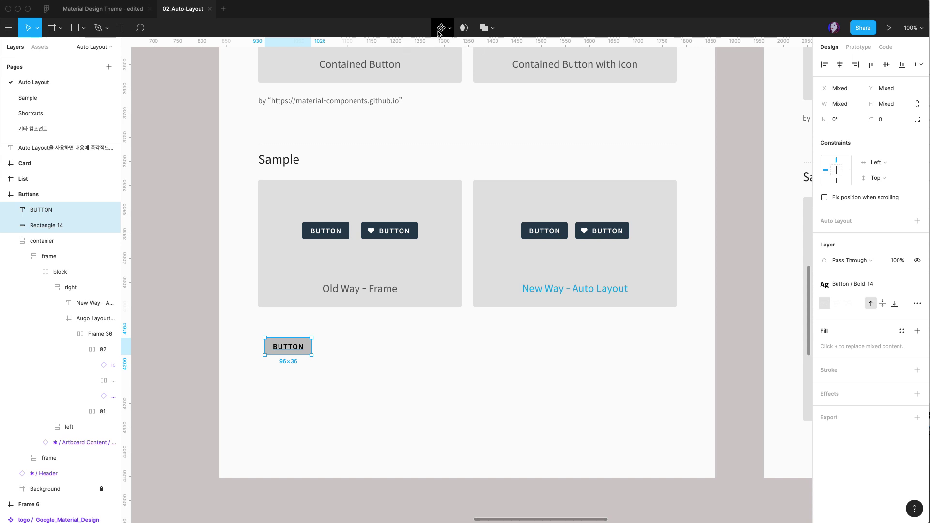
Step: Turn the text and rectangle into a component and align it with the Old Way card's left edge at X 80, Y 1147
{"action": "scroll", "coordinate": [311, 330], "scroll_direction": "down", "scroll_amount": 1}
{"action": "scroll", "coordinate": [310, 330], "scroll_direction": "right", "scroll_amount": 1}
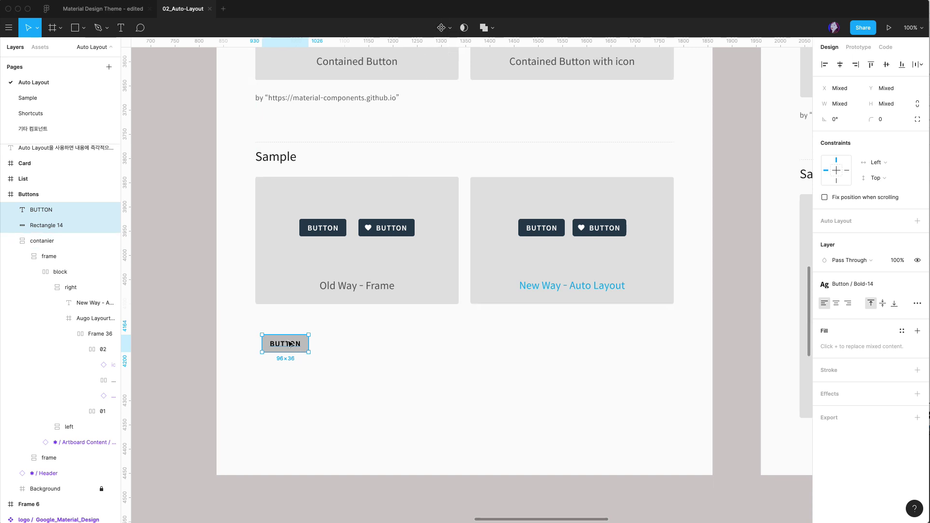
{"action": "right_click", "coordinate": [288, 343]}
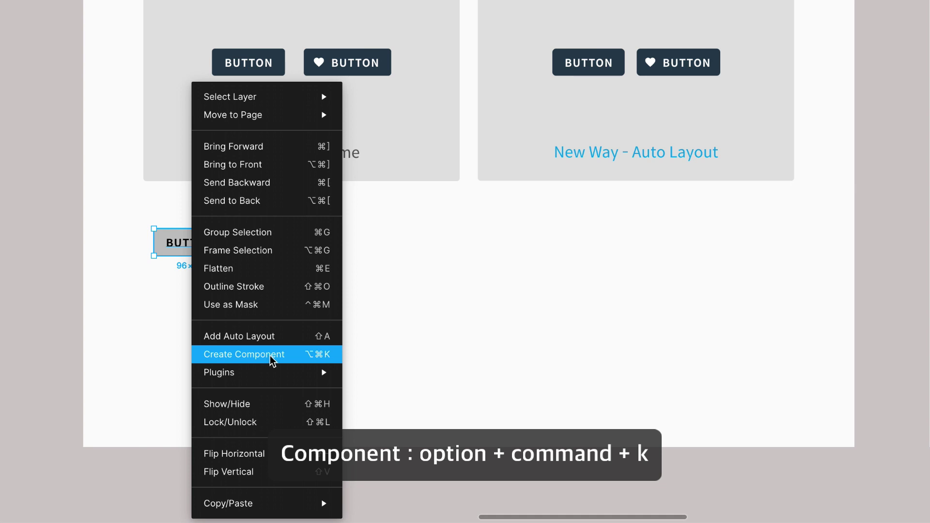
{"action": "left_click", "coordinate": [271, 358]}
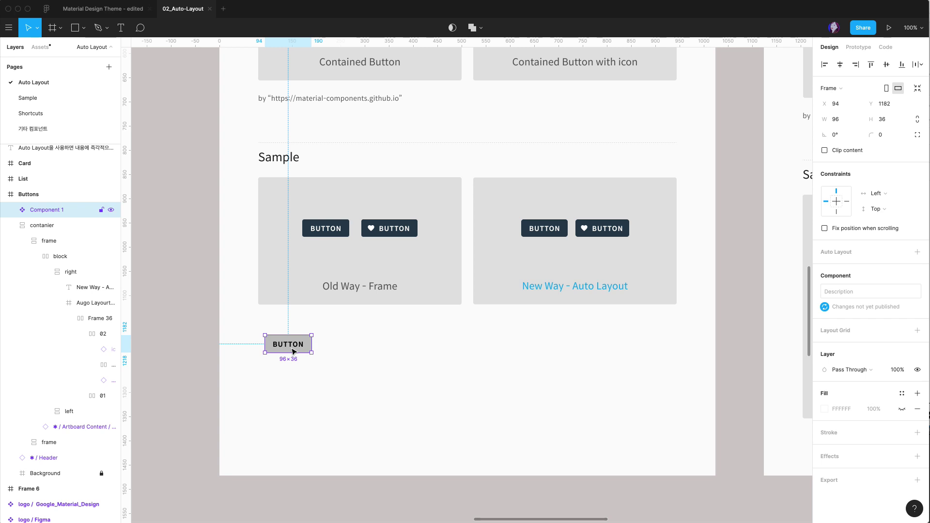
{"action": "left_click_drag", "start_coordinate": [293, 349], "coordinate": [284, 332]}
{"action": "scroll", "coordinate": [291, 335], "scroll_direction": "up", "scroll_amount": 3}
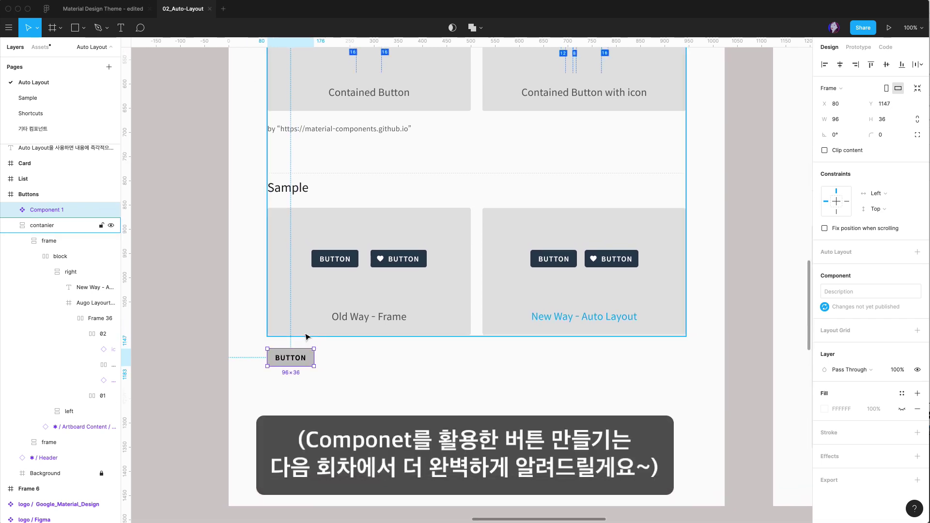
Step: Rename the component Frame-Button and expand it to show its nested layers
{"action": "scroll", "coordinate": [301, 333], "scroll_direction": "down", "scroll_amount": 5}
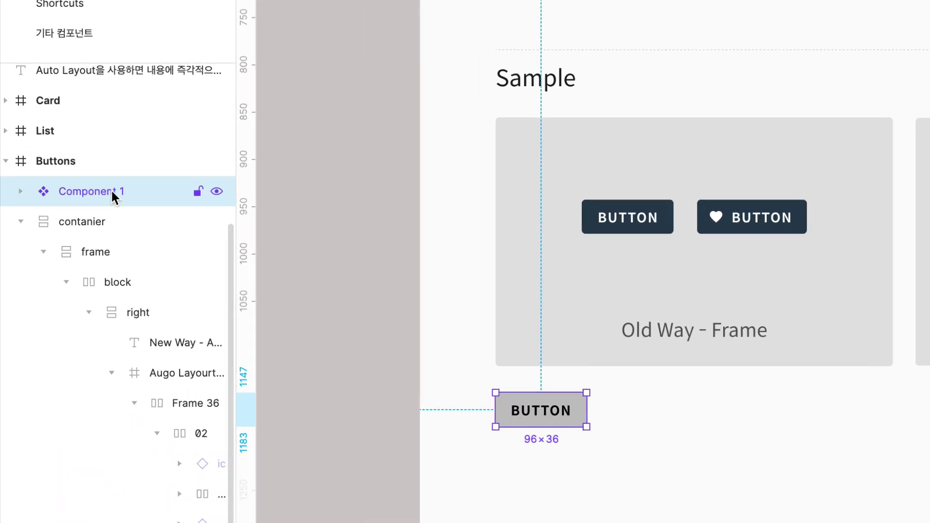
{"action": "double_click", "coordinate": [113, 193]}
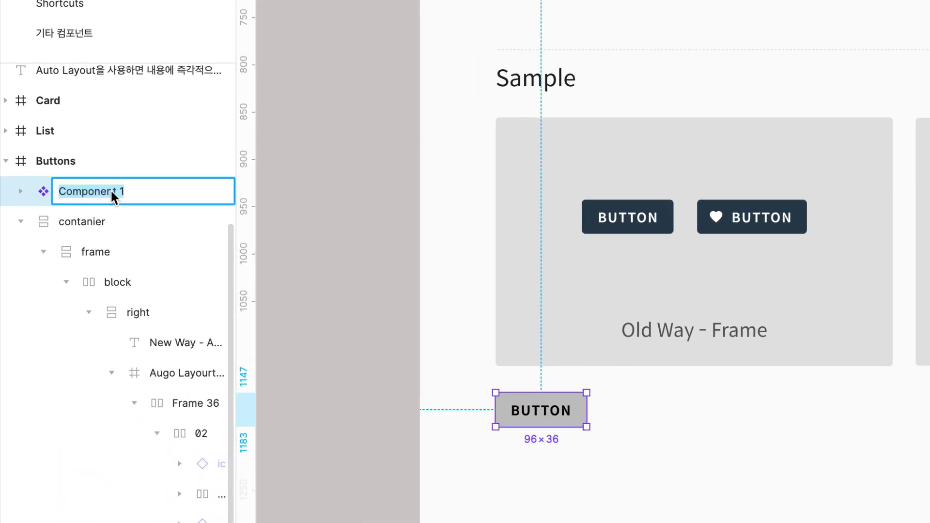
{"action": "type", "text": "Button"}
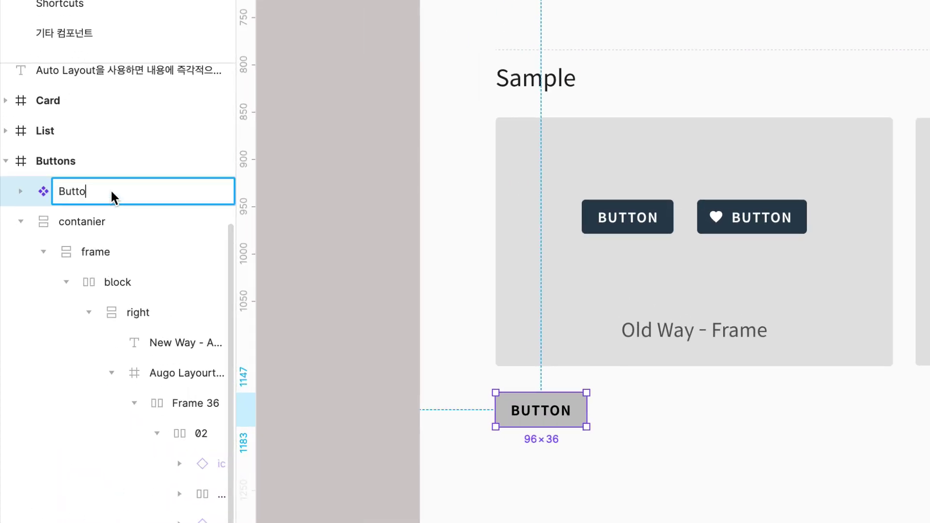
{"action": "key", "text": "Left"}
{"action": "key", "text": "Left"}
{"action": "key", "text": "Left"}
{"action": "key", "text": "Left"}
{"action": "type", "text": "Frame-"}
{"action": "key", "text": "Return"}
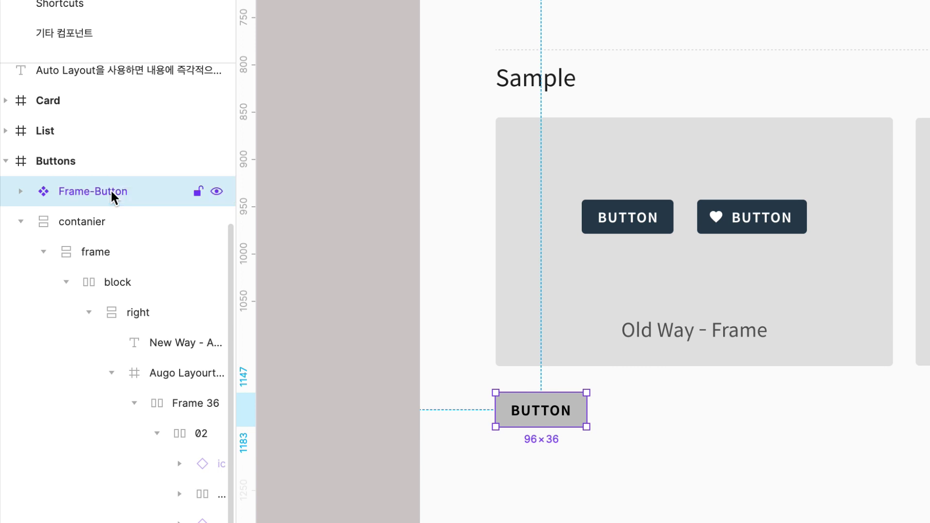
{"action": "left_click", "coordinate": [20, 190]}
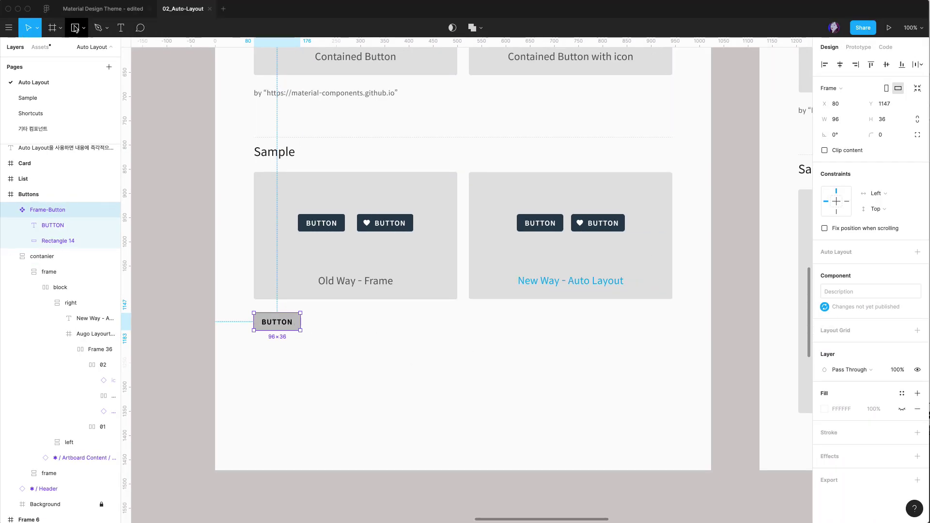
Step: Add a BUTTON text below the New Way - Auto Layout card, aligned with the card's left edge at X 524, Y 1157
{"action": "left_click", "coordinate": [120, 29]}
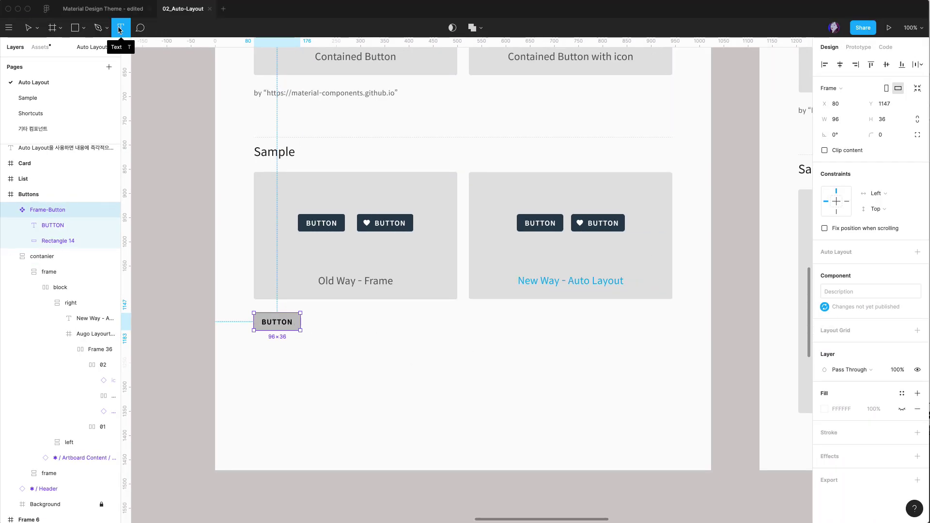
{"action": "left_click", "coordinate": [474, 324]}
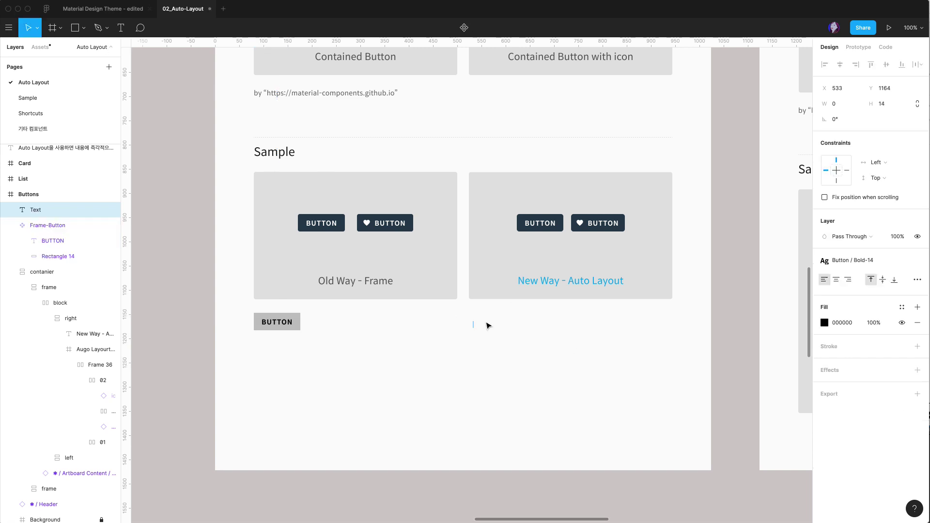
{"action": "type", "text": "BUTTON"}
{"action": "key", "text": "Escape"}
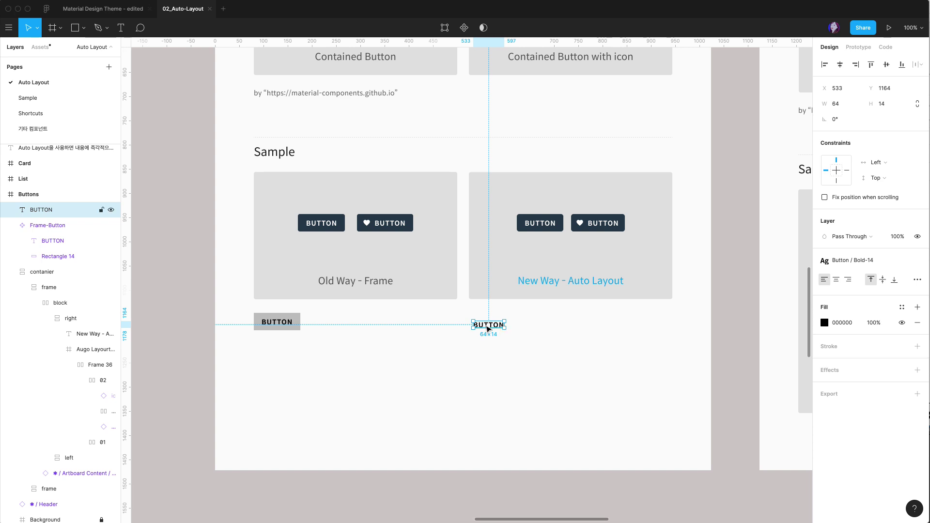
{"action": "left_click_drag", "start_coordinate": [490, 327], "coordinate": [485, 323]}
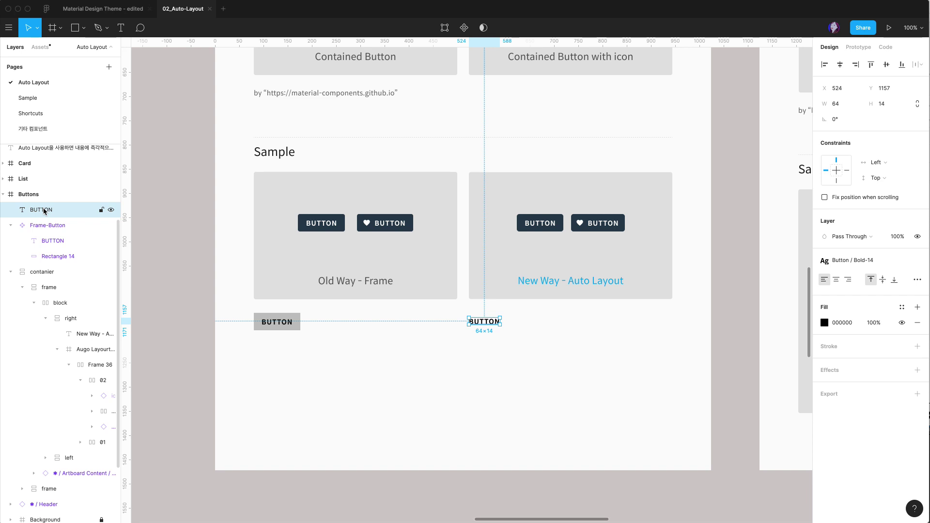
Step: Add auto layout to the new BUTTON text, and expand the resulting frame to inspect its nested text layer
{"action": "key", "text": "shift+a"}
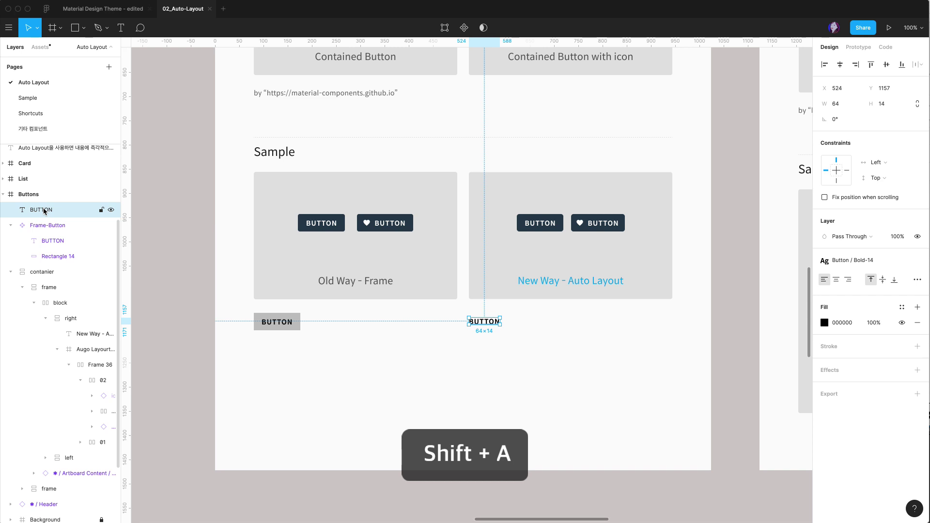
{"action": "key", "text": "shift+a"}
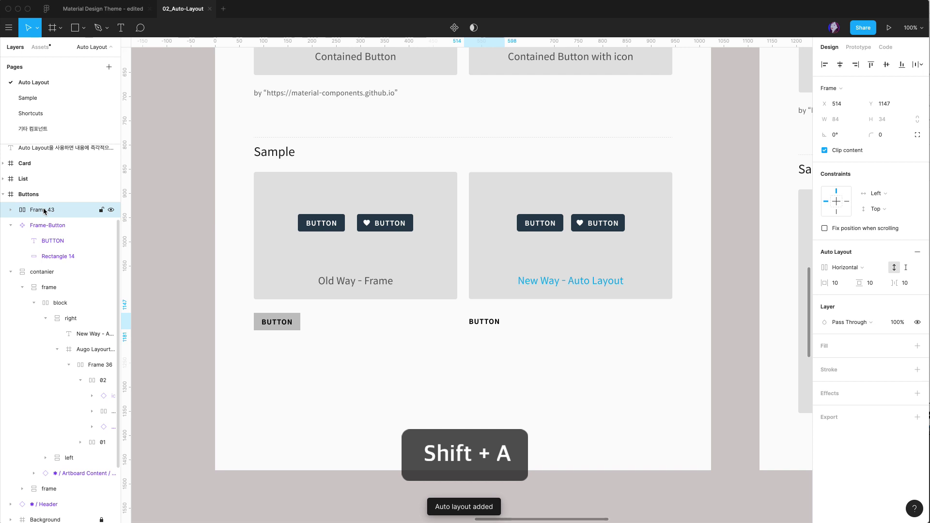
{"action": "left_click", "coordinate": [10, 210]}
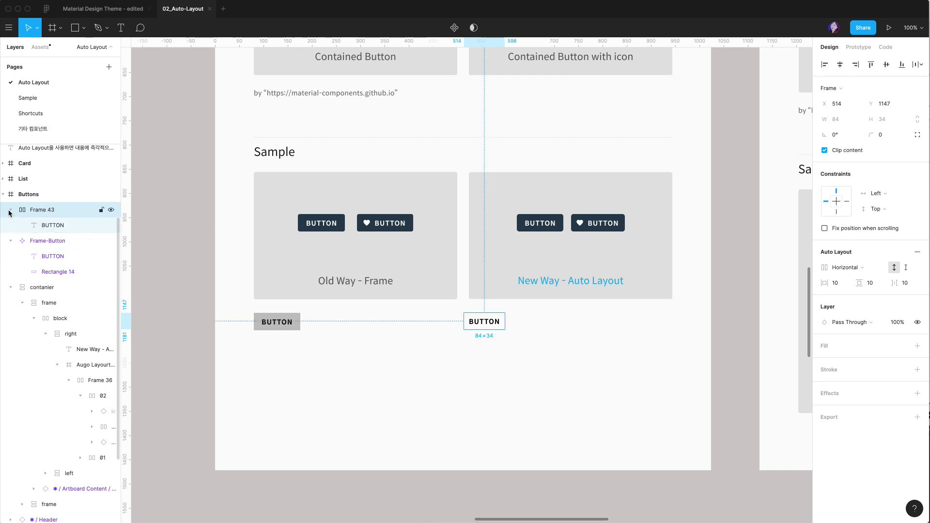
{"action": "left_click", "coordinate": [47, 226]}
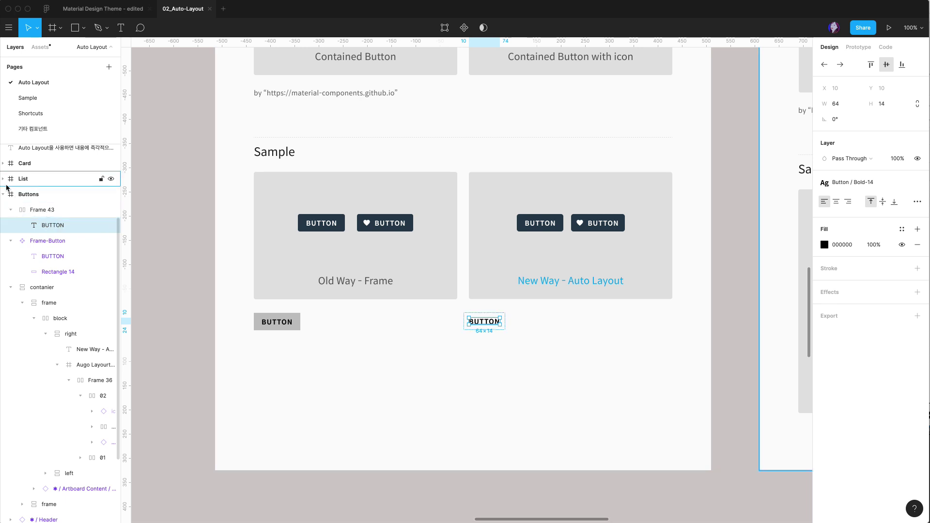
{"action": "left_click", "coordinate": [26, 213]}
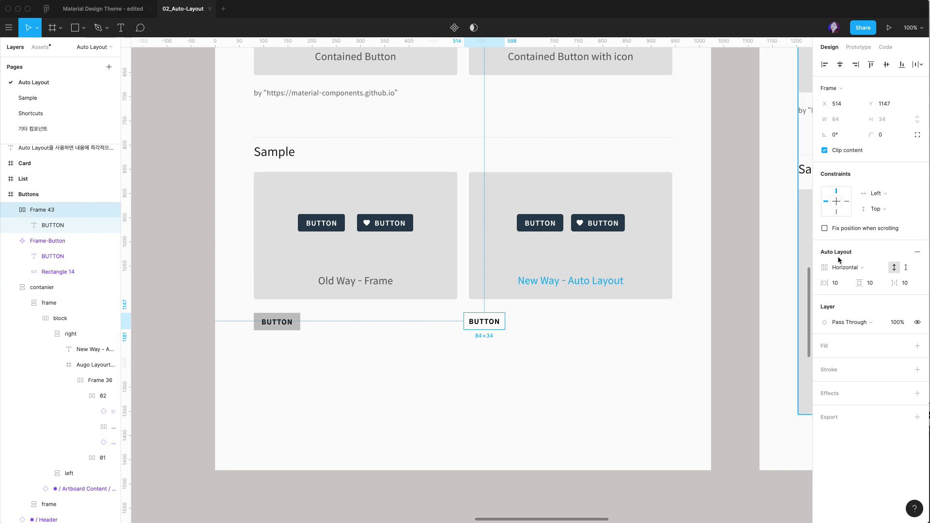
Step: Try the Vertical auto layout direction on the new button frame and return it to Horizontal
{"action": "left_click", "coordinate": [857, 269]}
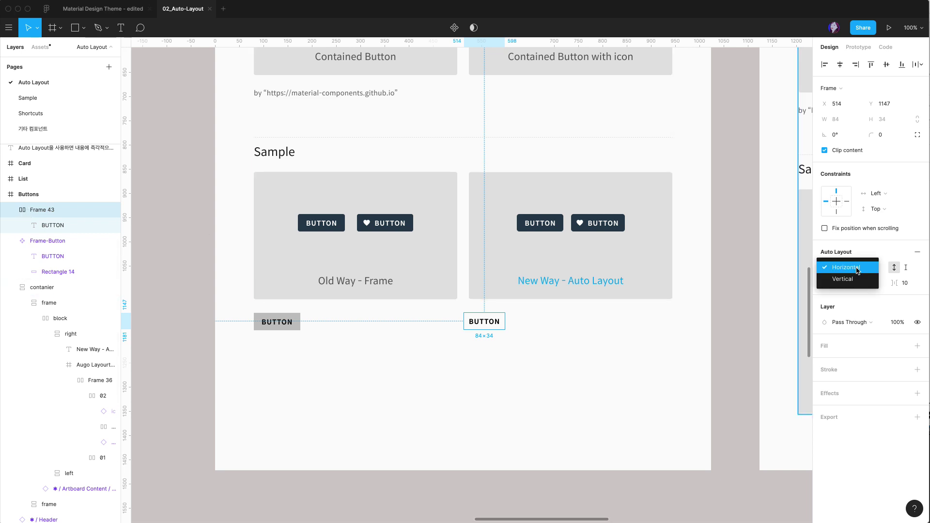
{"action": "left_click", "coordinate": [856, 284]}
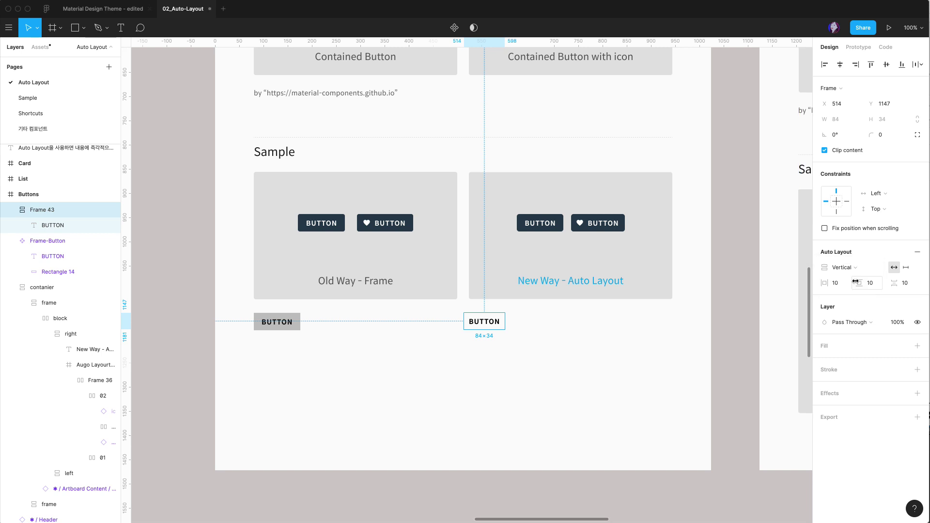
{"action": "left_click", "coordinate": [856, 270]}
{"action": "left_click", "coordinate": [849, 256]}
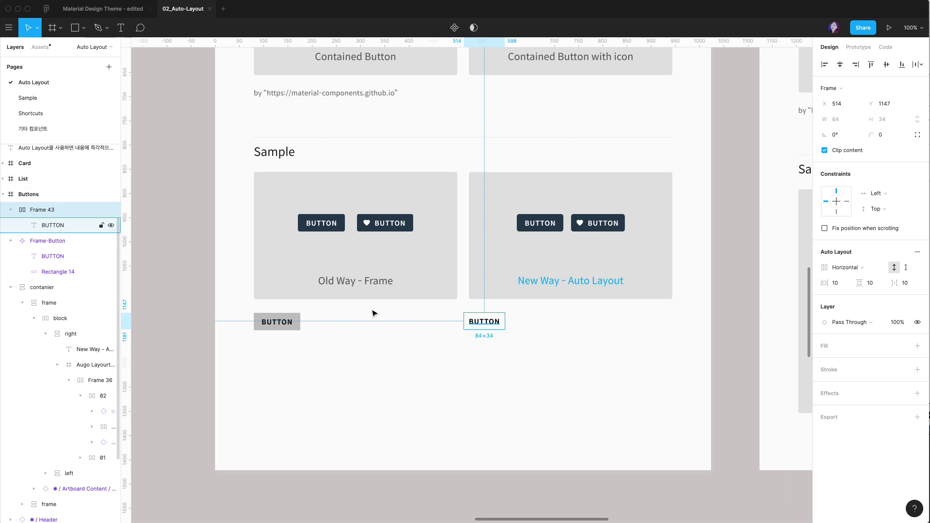
Step: Move the auto layout button frame to X 524, in line with the New Way card's left edge
{"action": "left_click_drag", "start_coordinate": [485, 328], "coordinate": [489, 329]}
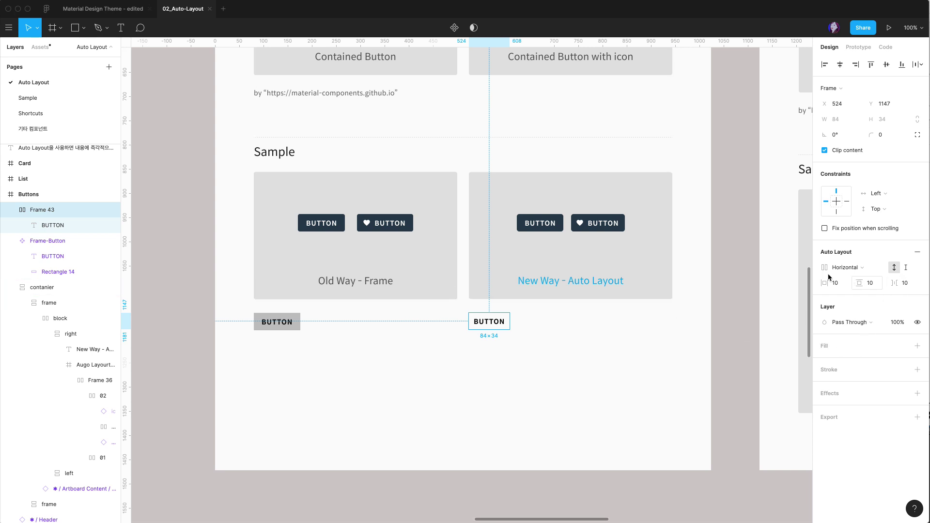
Step: Consult the Contained Button spec and set the auto layout button frame's horizontal padding to 12
{"action": "scroll", "coordinate": [364, 279], "scroll_direction": "up", "scroll_amount": 10}
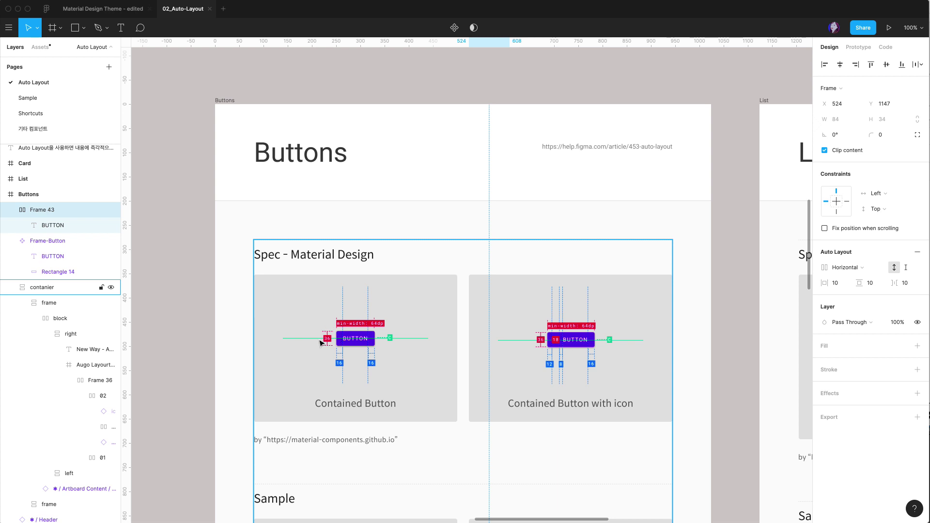
{"action": "scroll", "coordinate": [320, 343], "scroll_direction": "down", "scroll_amount": 1}
{"action": "scroll", "coordinate": [320, 343], "scroll_direction": "up", "scroll_amount": 5, "text": "ctrl"}
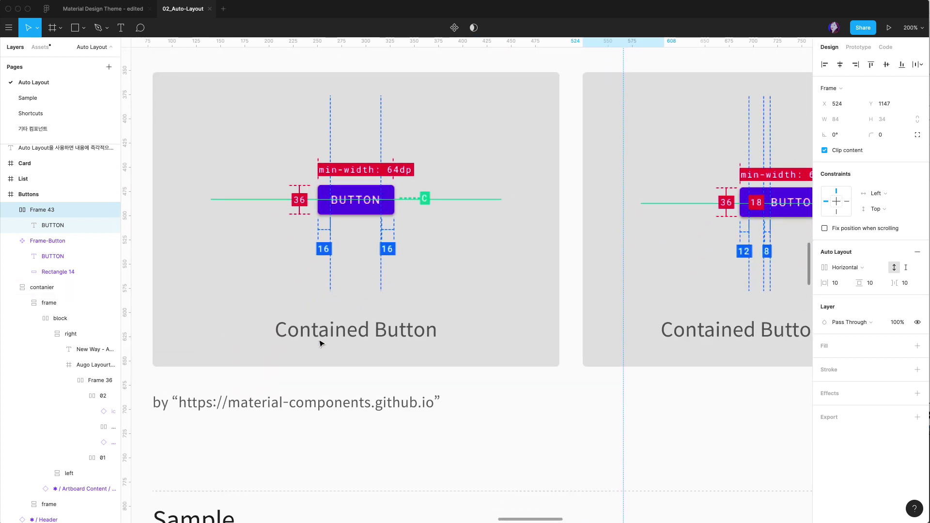
{"action": "key", "text": "minus"}
{"action": "key", "text": "minus"}
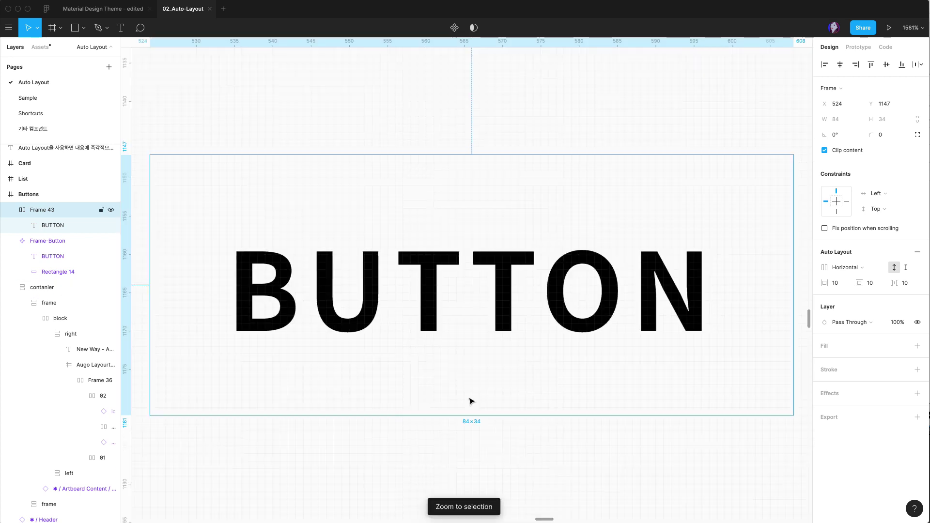
{"action": "left_click", "coordinate": [838, 285]}
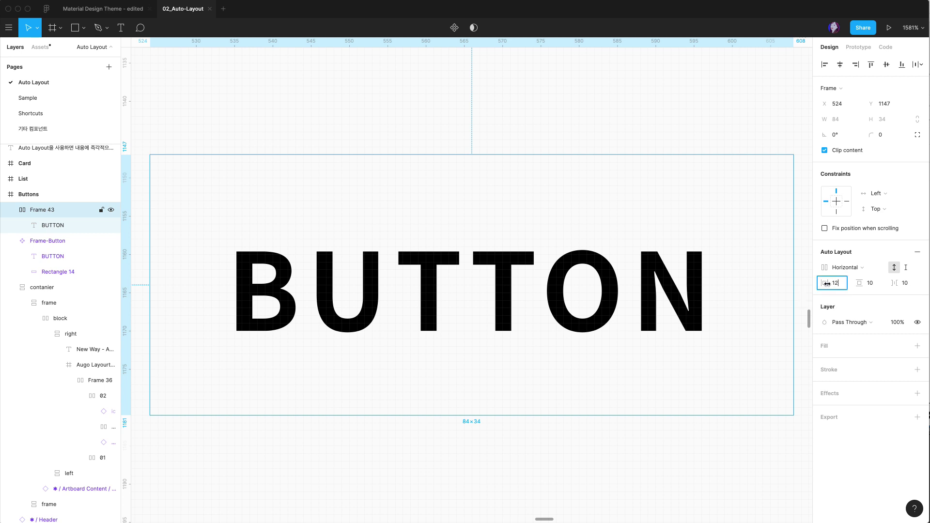
{"action": "key", "text": "Return"}
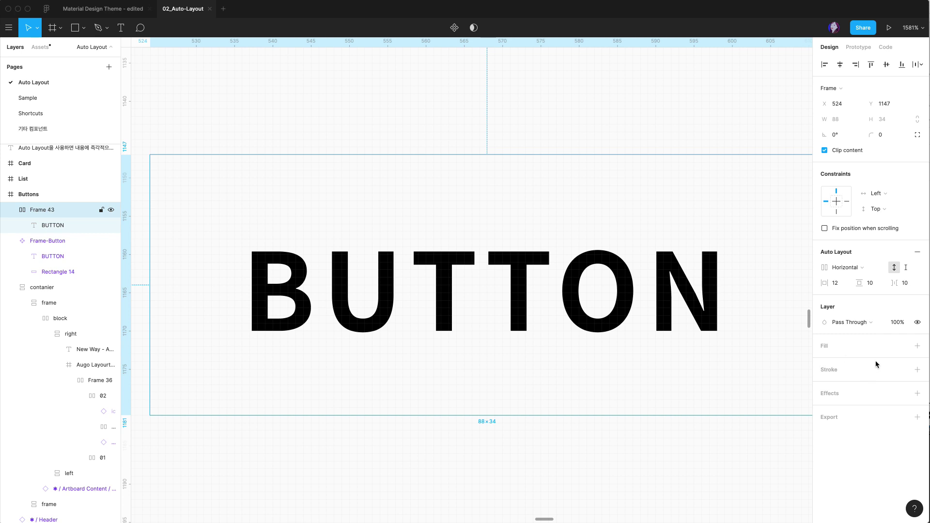
Step: Fill the auto layout button frame with the $green color style
{"action": "scroll", "coordinate": [753, 337], "scroll_direction": "right", "scroll_amount": 3}
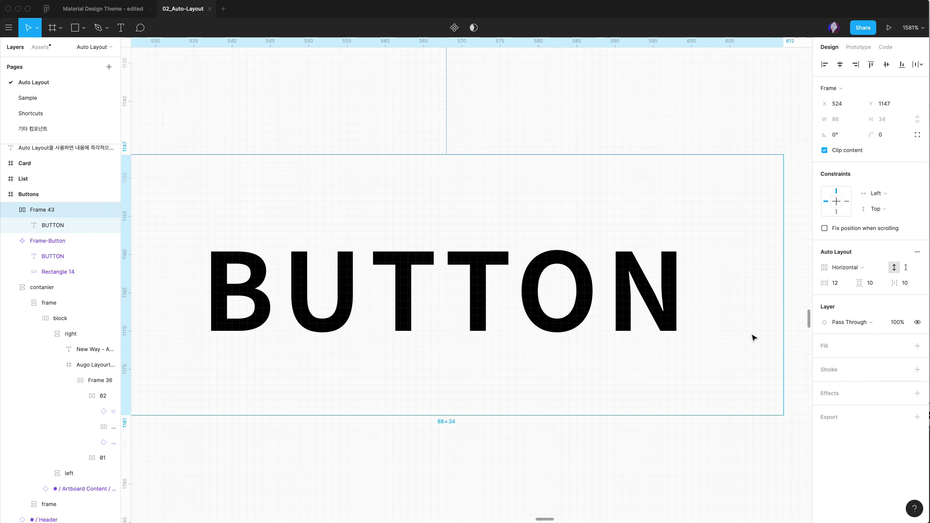
{"action": "left_click", "coordinate": [902, 347]}
{"action": "left_click", "coordinate": [837, 388]}
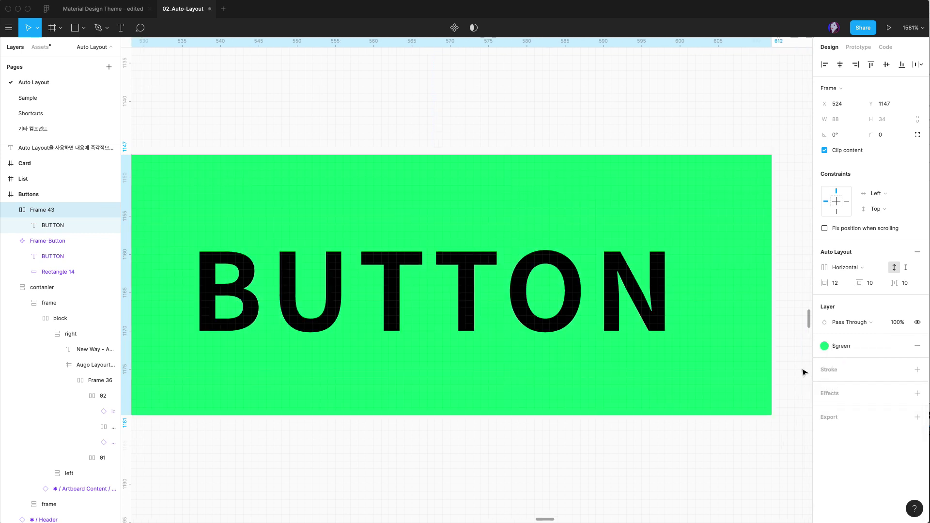
{"action": "scroll", "coordinate": [680, 313], "scroll_direction": "left", "scroll_amount": 1}
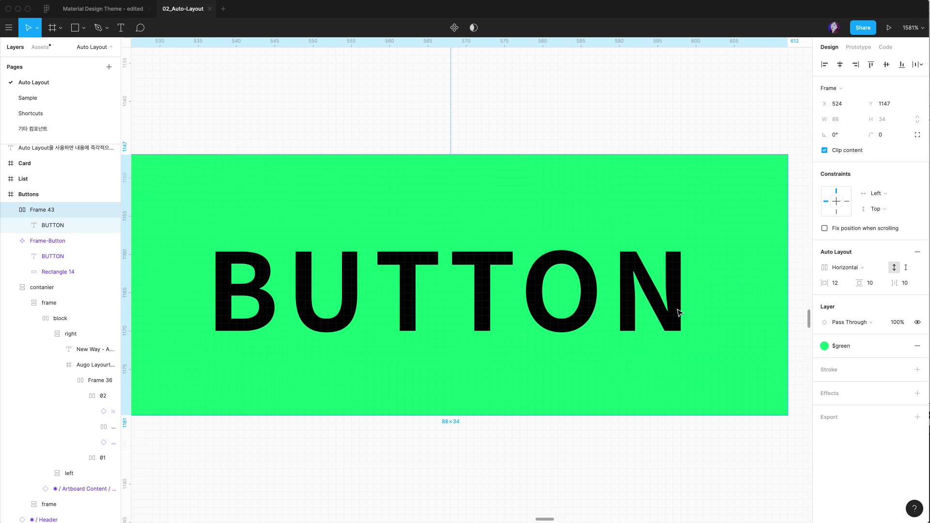
Step: Set the vertical padding of the auto layout button frame to 11
{"action": "key", "text": "minus"}
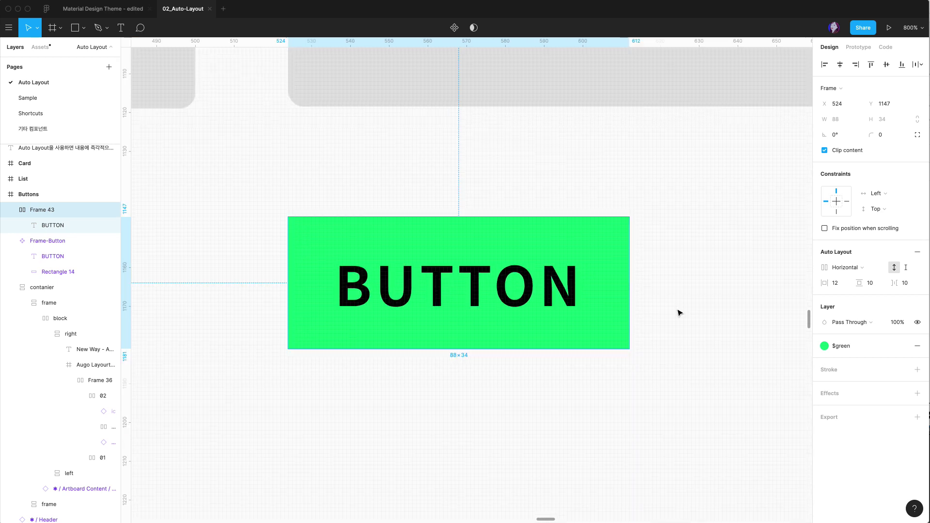
{"action": "left_click", "coordinate": [880, 285]}
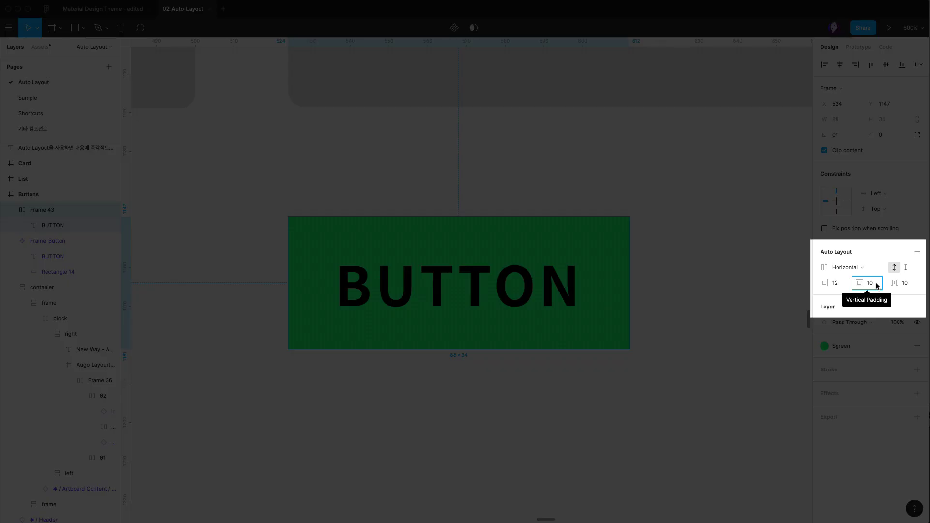
{"action": "key", "text": "Up"}
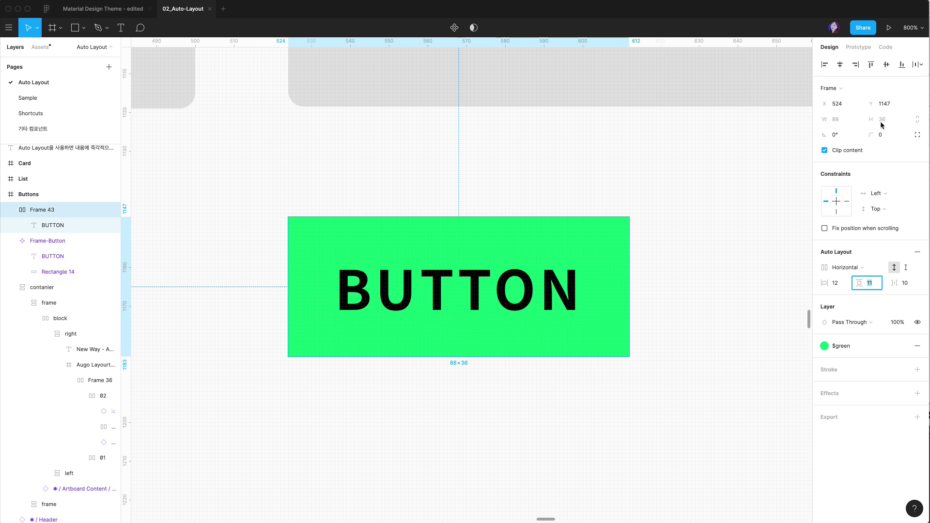
{"action": "left_click", "coordinate": [660, 337]}
{"action": "left_click", "coordinate": [515, 323]}
Step: Round the corners of the auto layout button frame with a radius of 4
{"action": "scroll", "coordinate": [515, 323], "scroll_direction": "up", "scroll_amount": 5}
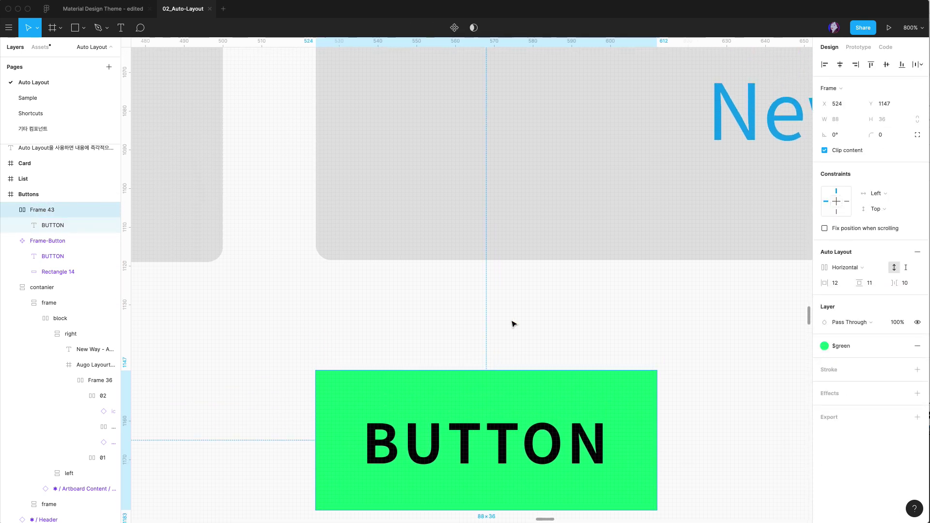
{"action": "scroll", "coordinate": [514, 324], "scroll_direction": "down", "scroll_amount": 5}
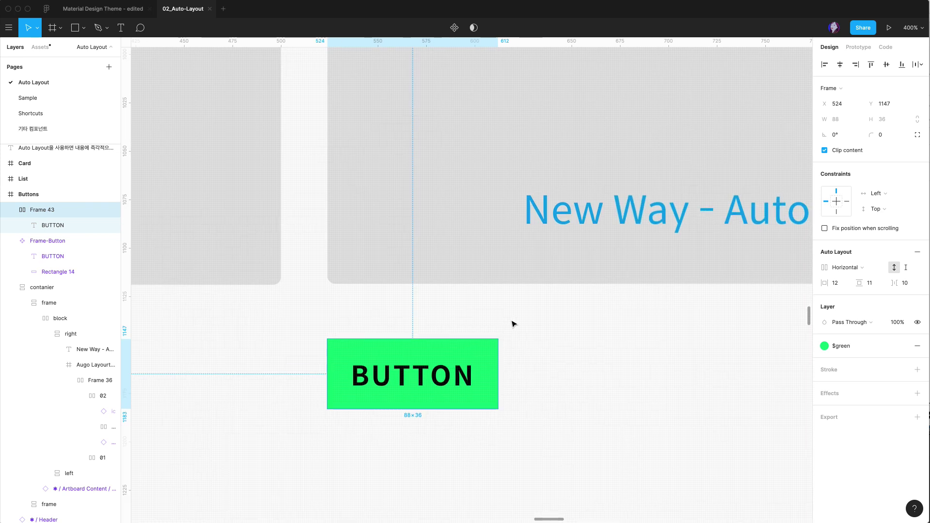
{"action": "scroll", "coordinate": [514, 324], "scroll_direction": "down", "scroll_amount": 5}
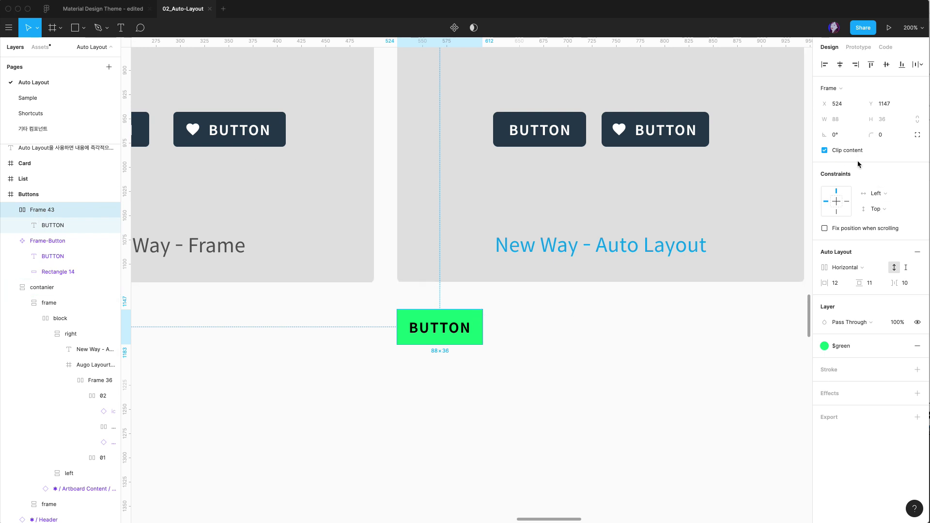
{"action": "left_click", "coordinate": [886, 135]}
{"action": "key", "text": "Return"}
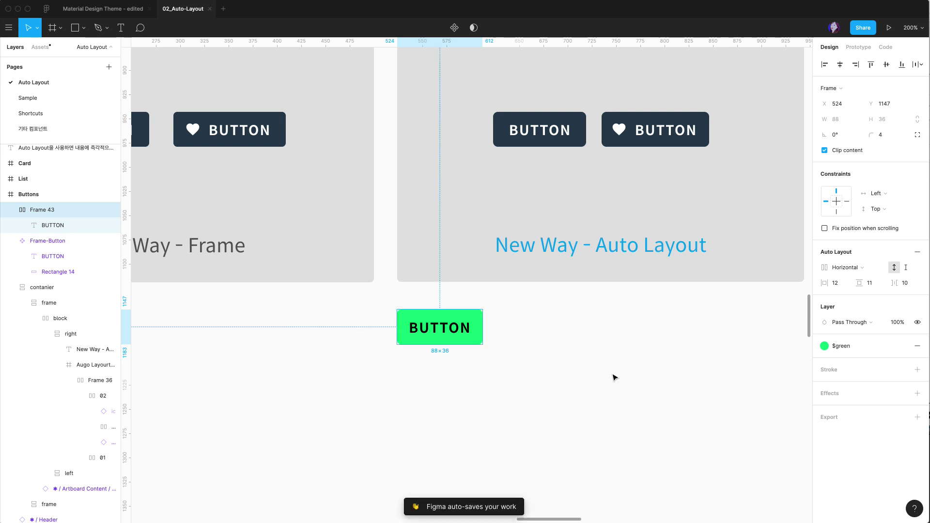
Step: Rename Rectangle 14 inside the Frame-Button component as bg and fill it with the $green color style
{"action": "scroll", "coordinate": [613, 378], "scroll_direction": "left", "scroll_amount": 5}
{"action": "scroll", "coordinate": [613, 377], "scroll_direction": "down", "scroll_amount": 1}
{"action": "left_click_drag", "start_coordinate": [638, 290], "coordinate": [638, 290]}
{"action": "left_click", "coordinate": [218, 285]}
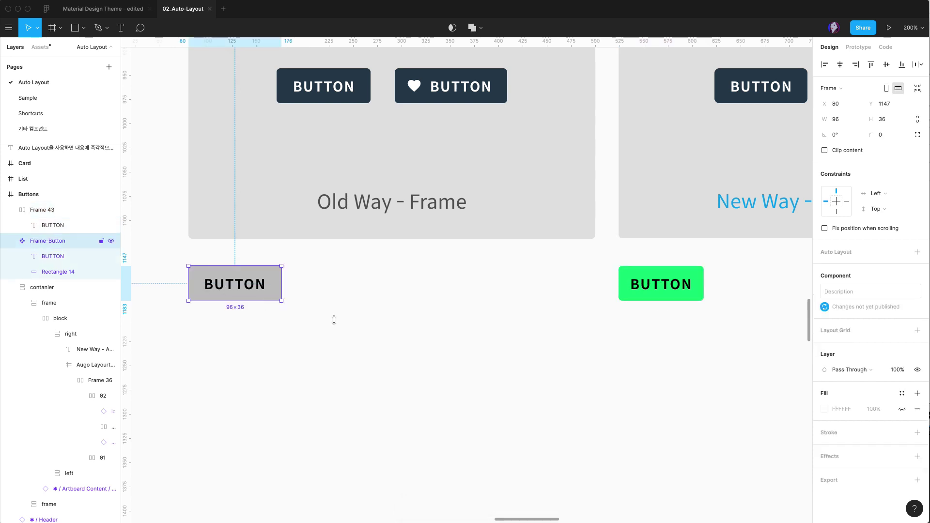
{"action": "left_click", "coordinate": [58, 272]}
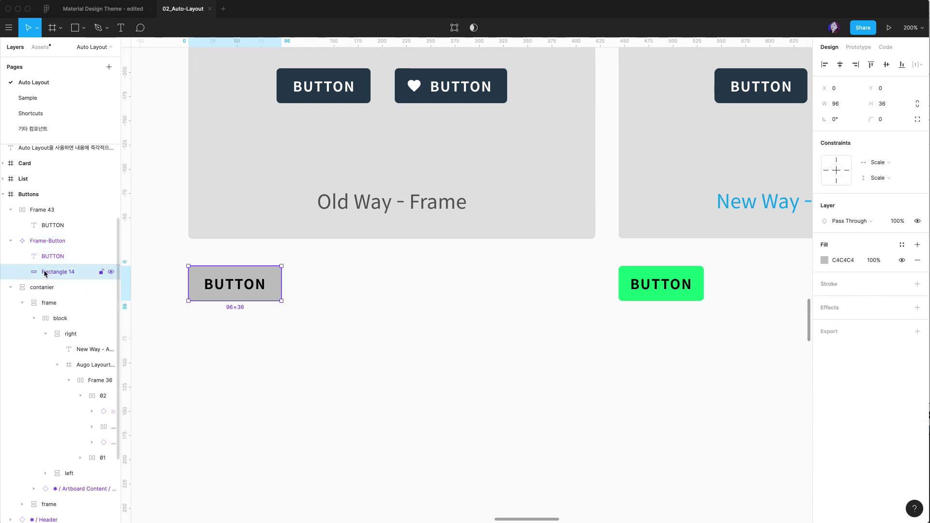
{"action": "double_click", "coordinate": [47, 272]}
{"action": "type", "text": "bg"}
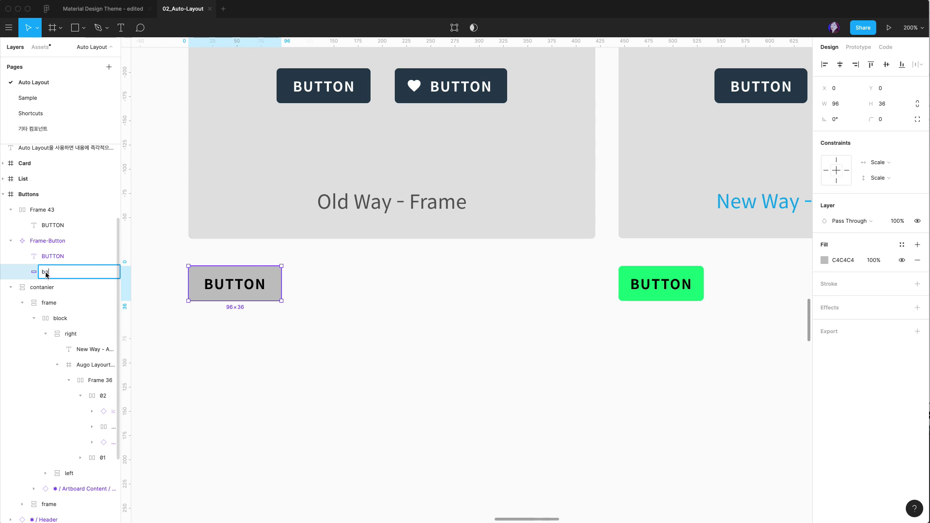
{"action": "key", "text": "Return"}
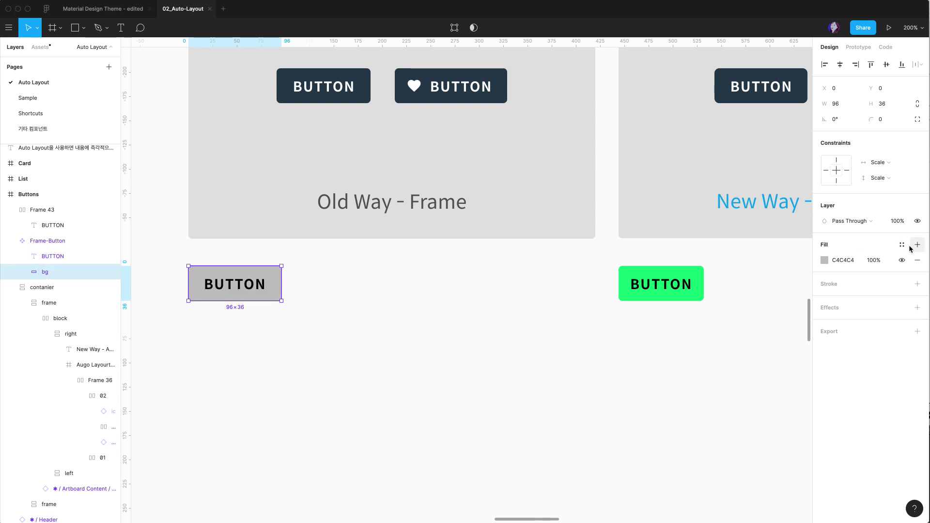
{"action": "left_click", "coordinate": [898, 247]}
{"action": "left_click", "coordinate": [832, 282]}
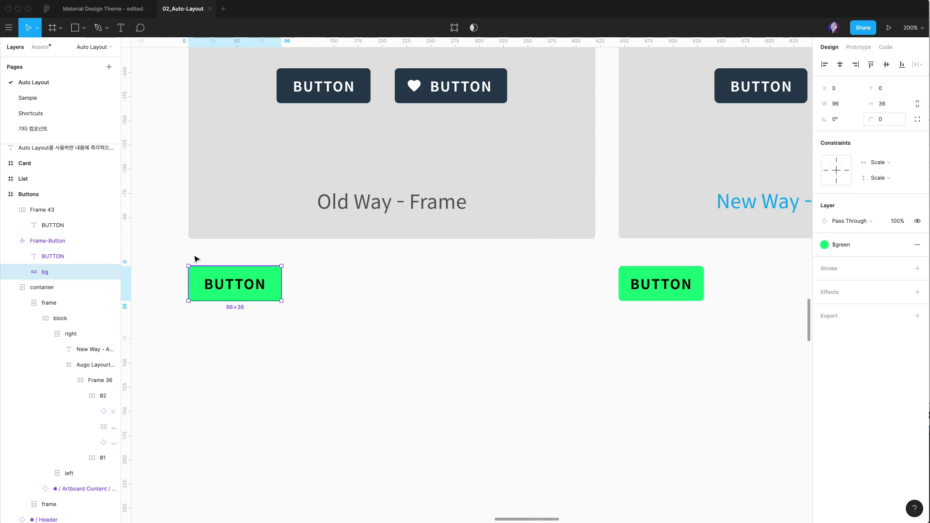
Step: Round the corners of the bg rectangle in the Frame-Button component with a radius of 4
{"action": "scroll", "coordinate": [203, 296], "scroll_direction": "left", "scroll_amount": 3}
{"action": "scroll", "coordinate": [206, 296], "scroll_direction": "left", "scroll_amount": 2}
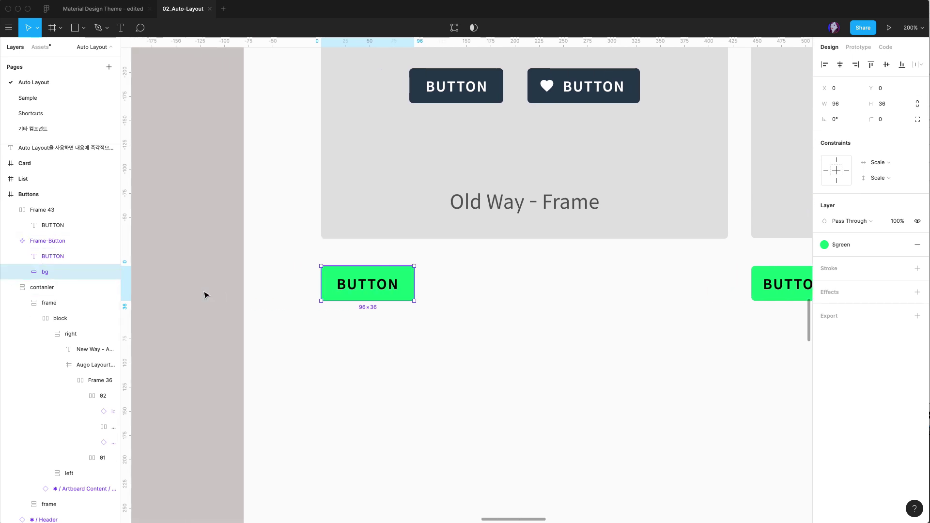
{"action": "scroll", "coordinate": [203, 296], "scroll_direction": "up", "scroll_amount": 3}
{"action": "scroll", "coordinate": [203, 296], "scroll_direction": "left", "scroll_amount": 2}
{"action": "scroll", "coordinate": [204, 296], "scroll_direction": "up", "scroll_amount": 3}
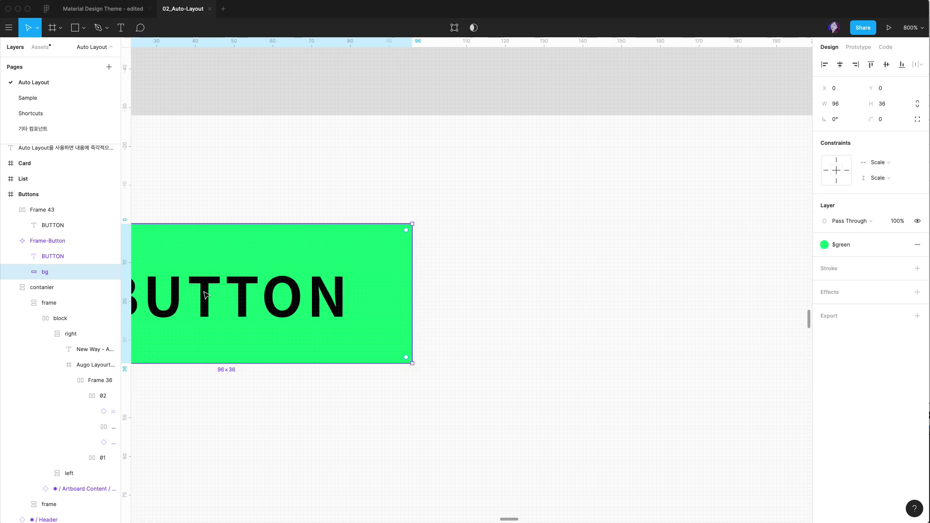
{"action": "scroll", "coordinate": [204, 295], "scroll_direction": "left", "scroll_amount": 6}
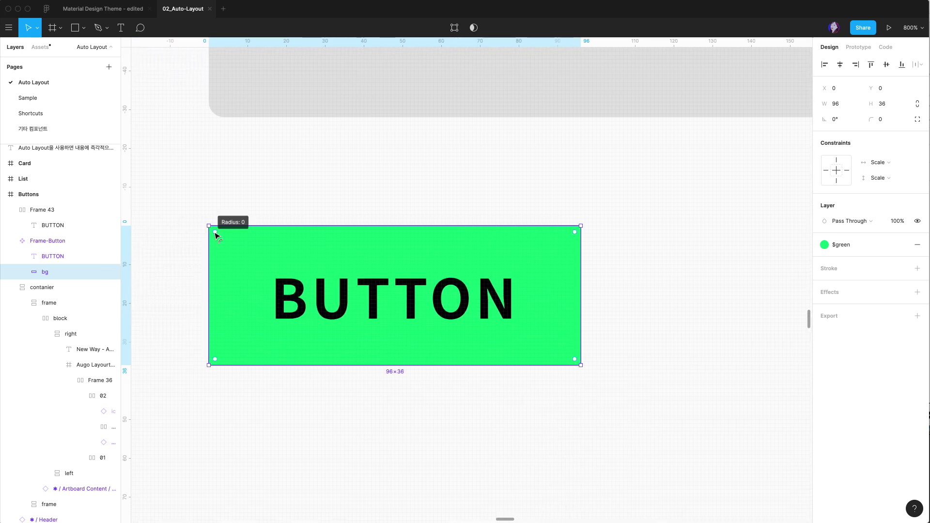
{"action": "left_click_drag", "start_coordinate": [217, 236], "coordinate": [234, 242]}
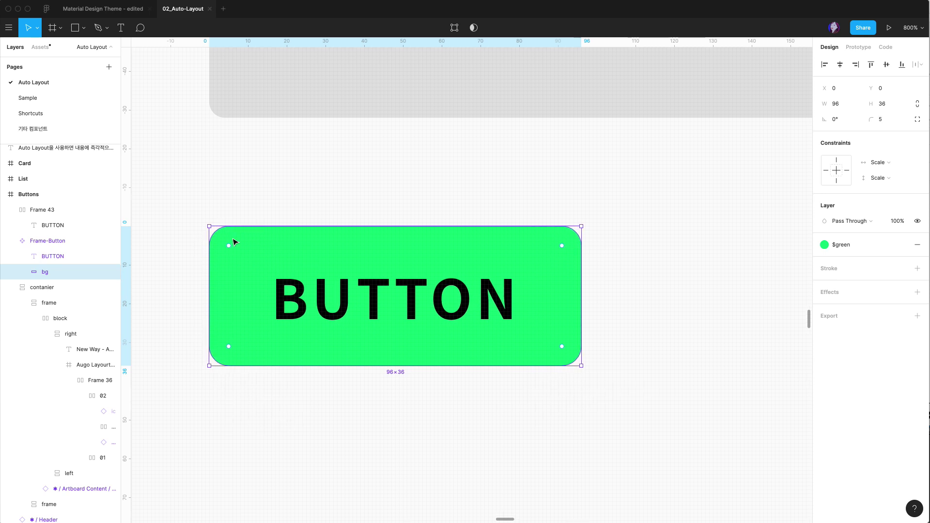
{"action": "left_click", "coordinate": [891, 120]}
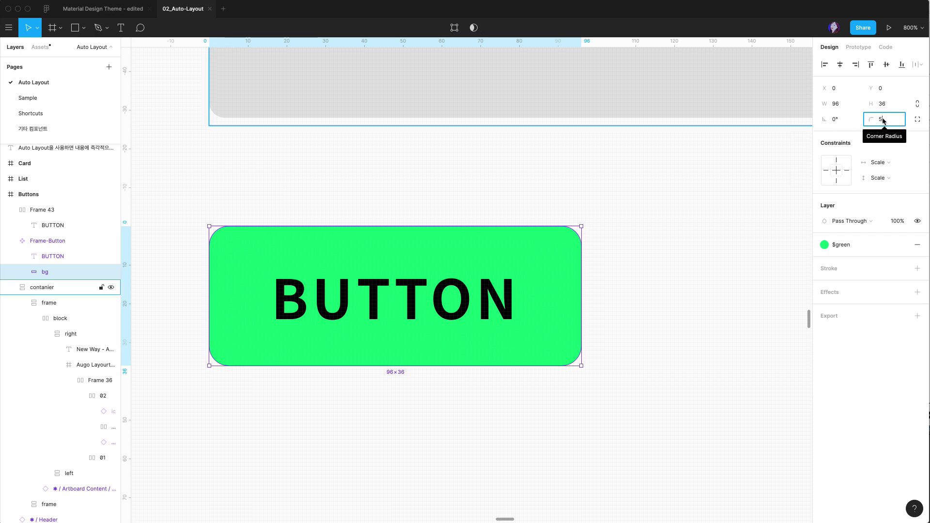
{"action": "left_click", "coordinate": [875, 119]}
{"action": "type", "text": "4"}
{"action": "key", "text": "Return"}
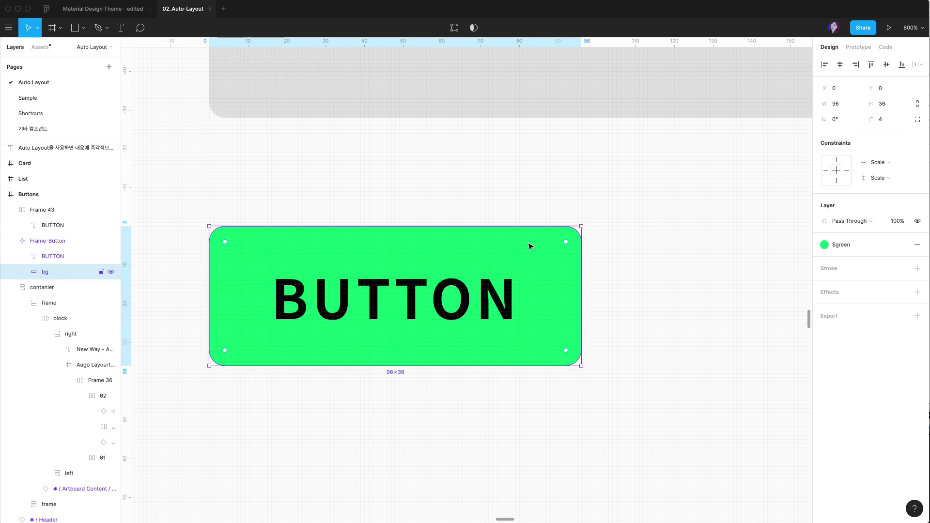
Step: View both green buttons side by side, and inspect the Frame-Button component and its bg layer for comparison
{"action": "key", "text": "minus"}
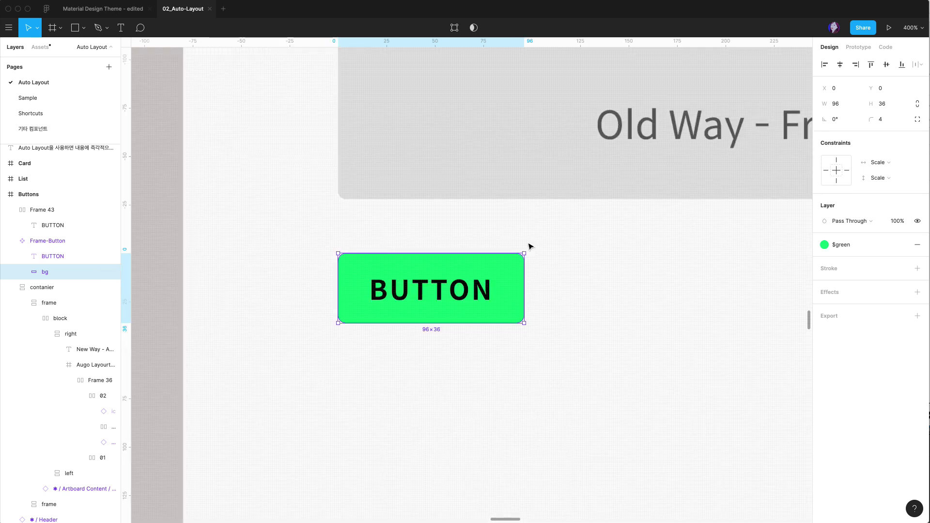
{"action": "scroll", "coordinate": [530, 247], "scroll_direction": "right", "scroll_amount": 5}
{"action": "scroll", "coordinate": [530, 247], "scroll_direction": "right", "scroll_amount": 3}
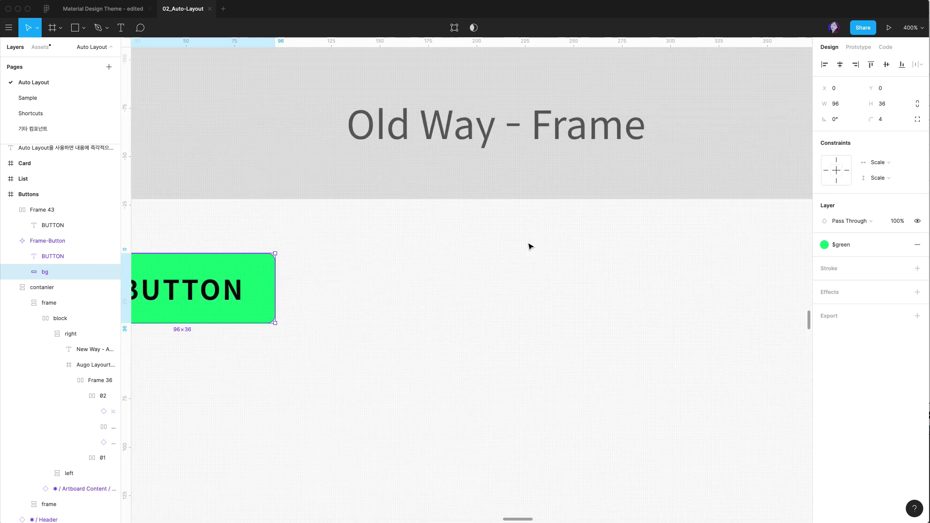
{"action": "scroll", "coordinate": [530, 247], "scroll_direction": "down", "scroll_amount": 5}
{"action": "scroll", "coordinate": [528, 257], "scroll_direction": "right", "scroll_amount": 3}
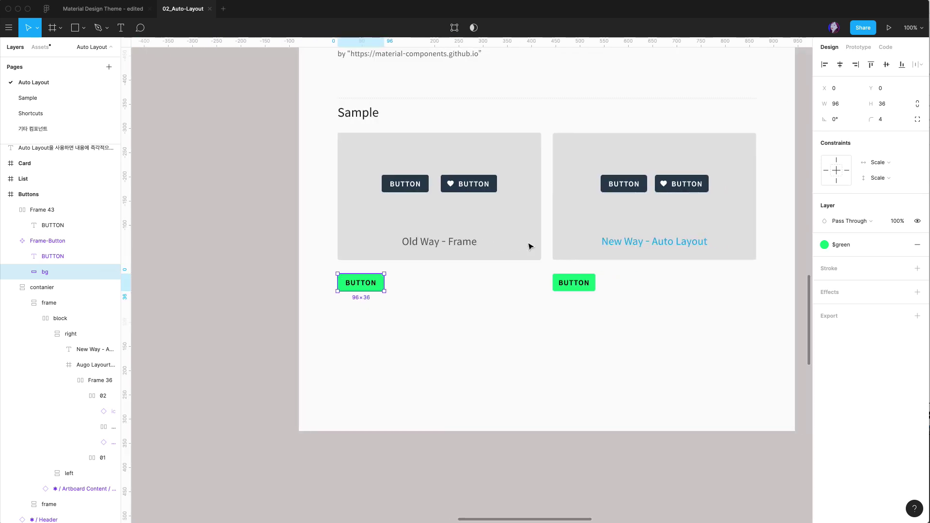
{"action": "left_click", "coordinate": [530, 312]}
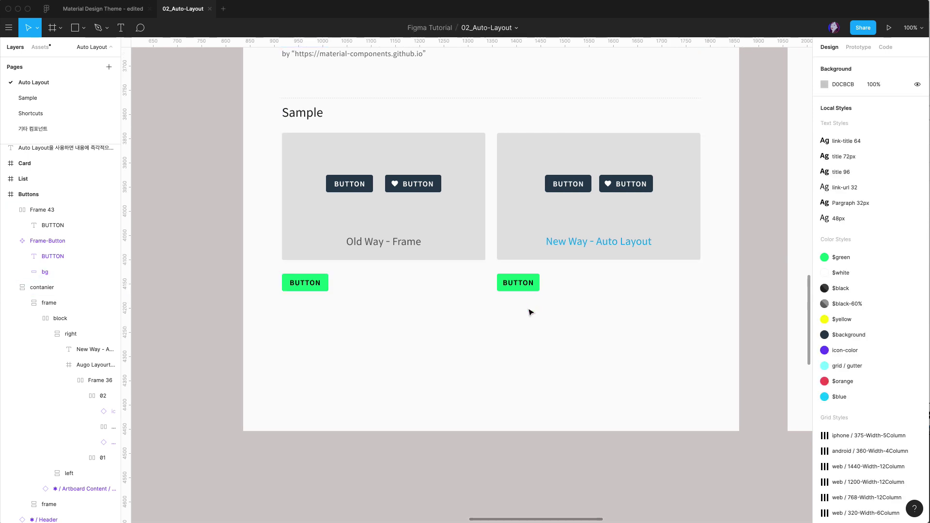
{"action": "left_click", "coordinate": [303, 289]}
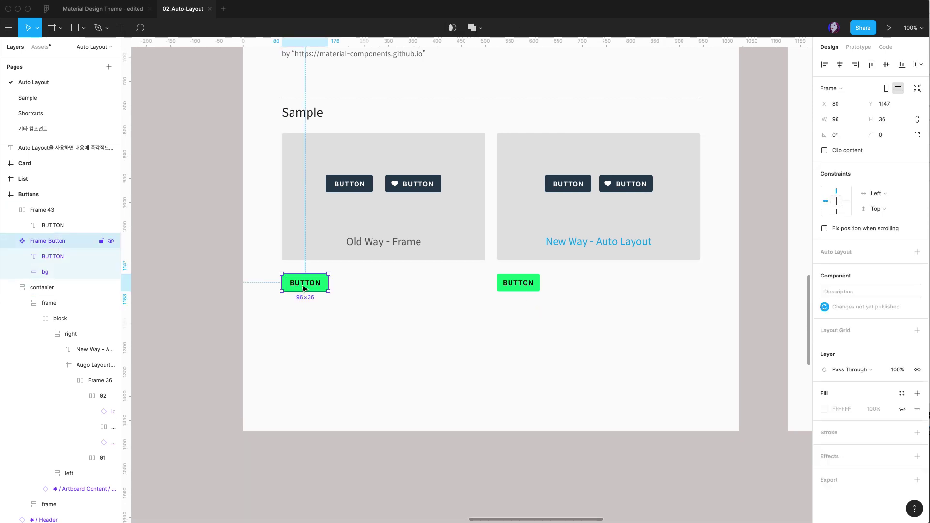
{"action": "left_click", "coordinate": [71, 274]}
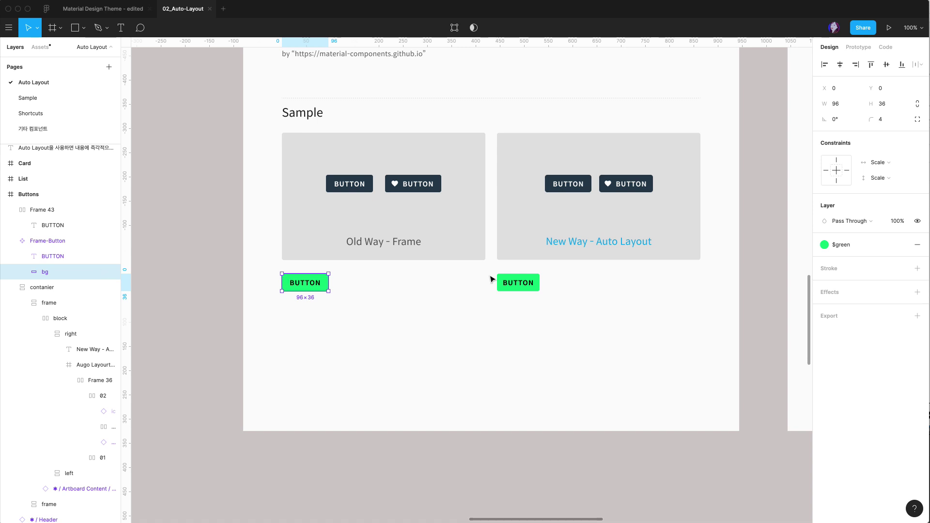
Step: Rename the auto layout button frame as AutoLayout-Button
{"action": "left_click", "coordinate": [504, 283]}
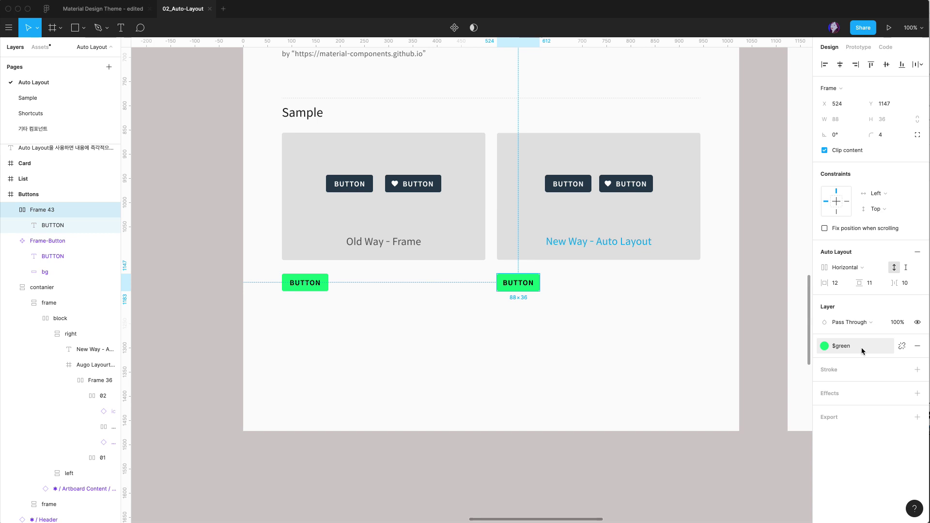
{"action": "double_click", "coordinate": [43, 211]}
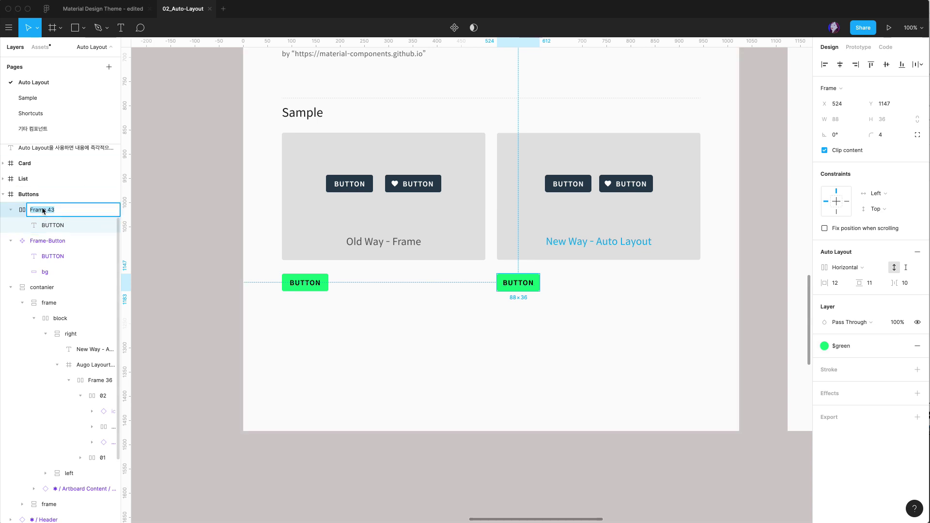
{"action": "type", "text": "AutoLayout-Button"}
{"action": "key", "text": "Return"}
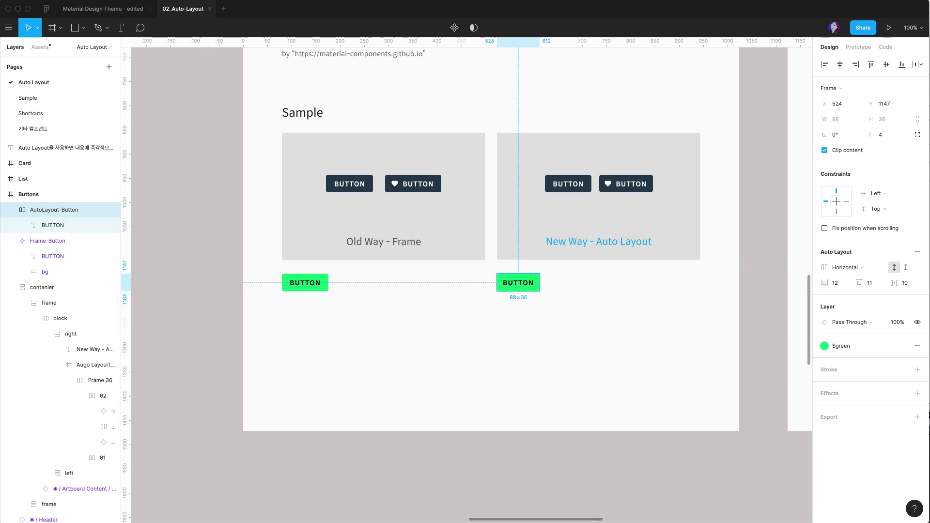
Step: Duplicate the green Frame-Button component horizontally, placing the copy beside it at X 196
{"action": "left_click", "coordinate": [568, 306]}
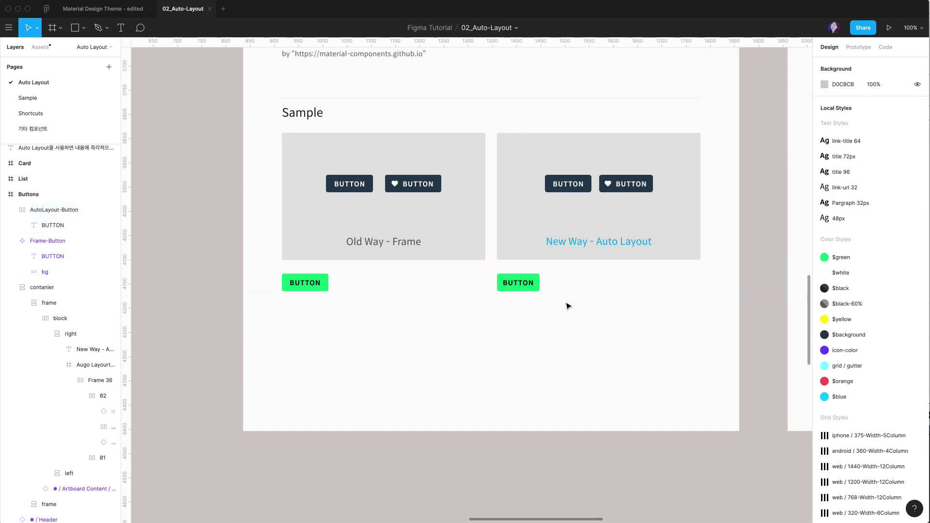
{"action": "left_click", "coordinate": [526, 287]}
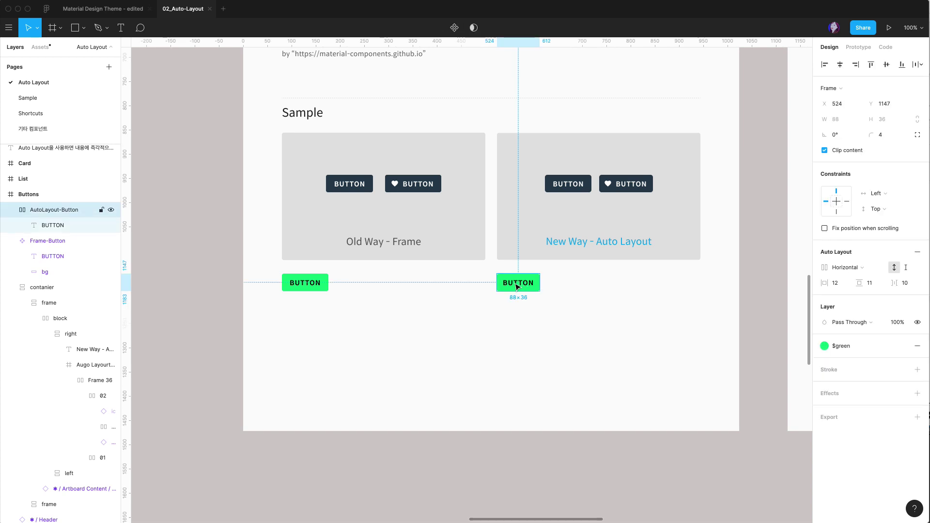
{"action": "left_click", "coordinate": [301, 285]}
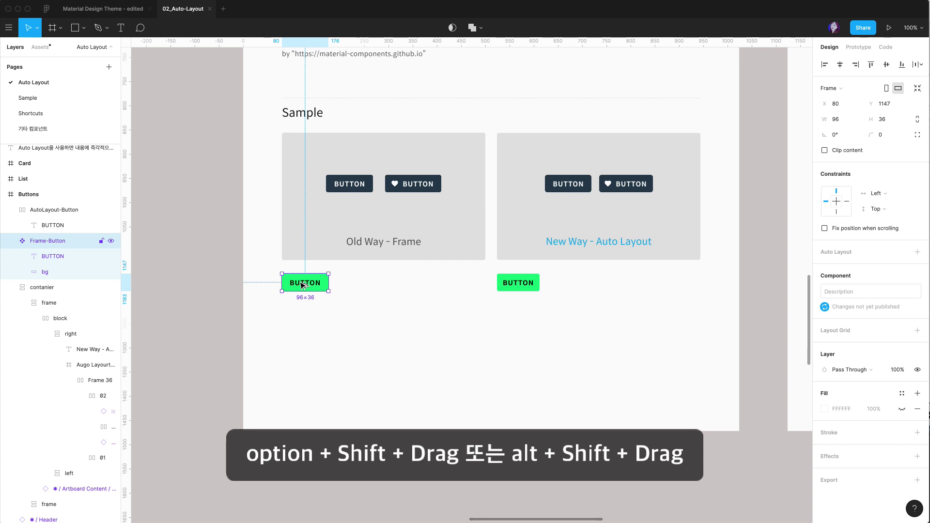
{"action": "left_click_drag", "start_coordinate": [301, 285], "coordinate": [359, 288]}
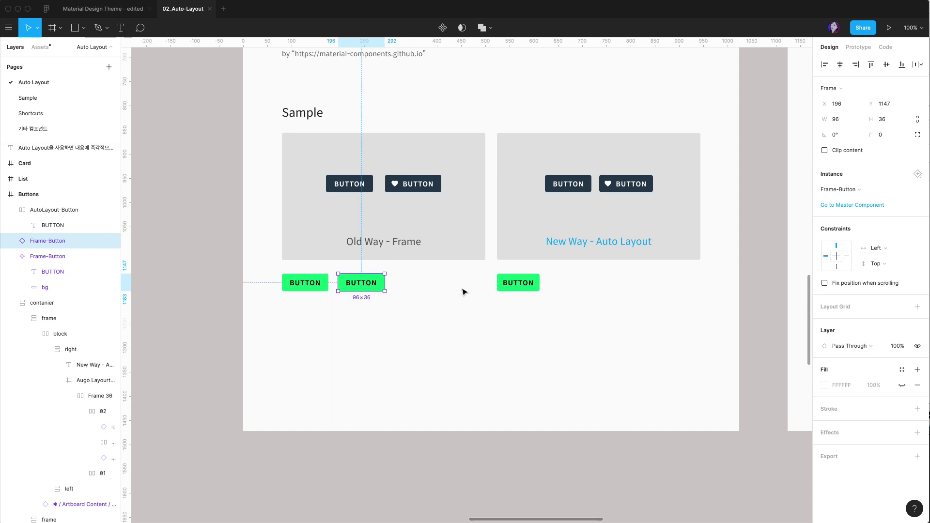
Step: Wrap the AutoLayout-Button in a new auto layout frame and rename that frame as Buttons
{"action": "left_click", "coordinate": [518, 286]}
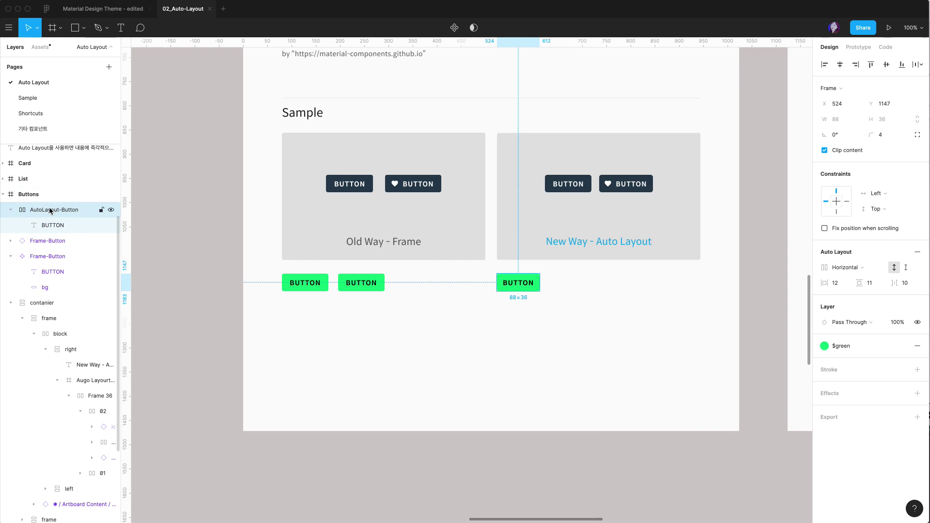
{"action": "key", "text": "shift+a"}
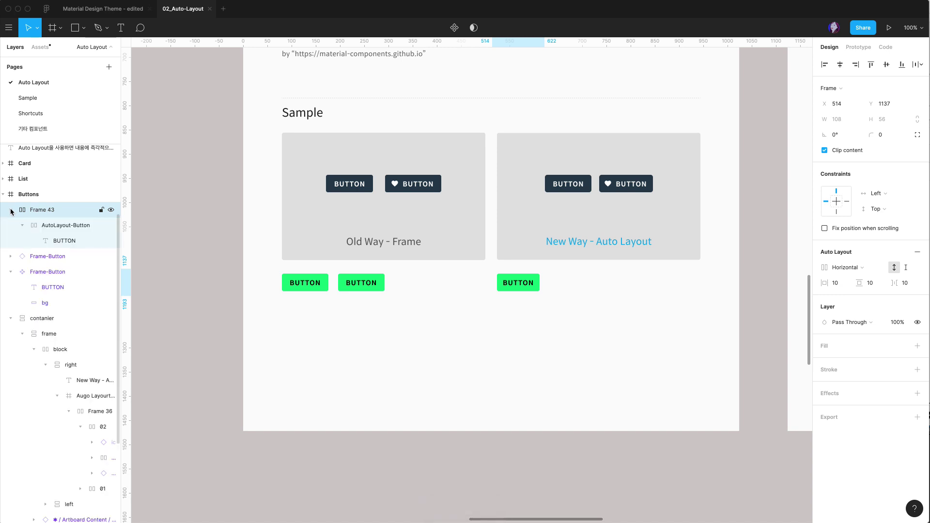
{"action": "left_click", "coordinate": [70, 228]}
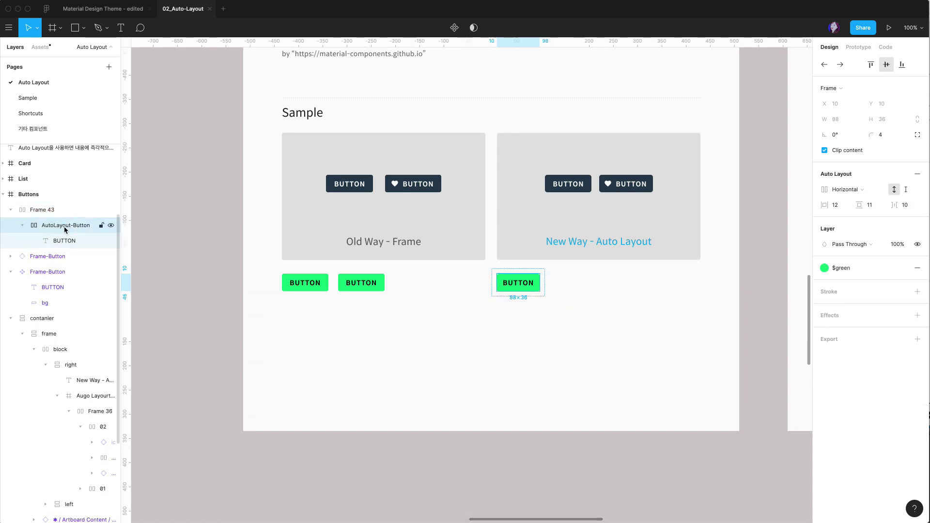
{"action": "left_click", "coordinate": [50, 210]}
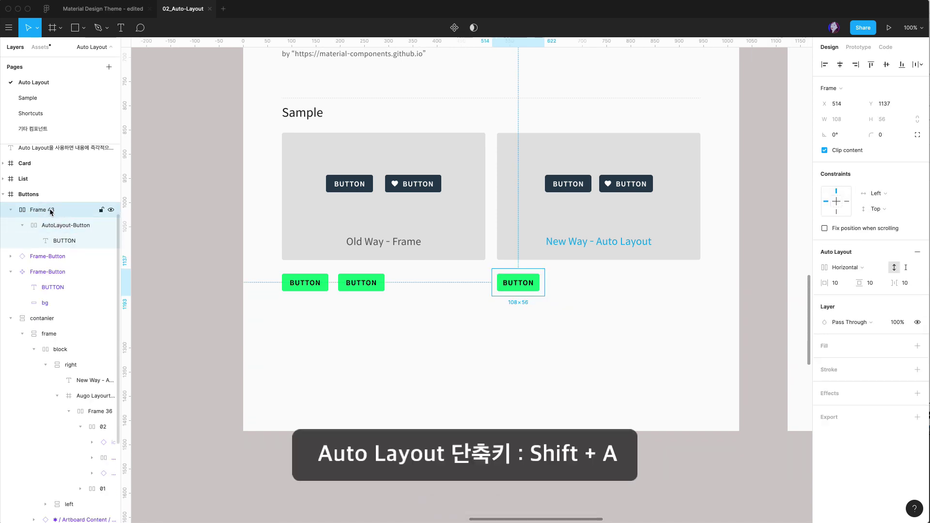
{"action": "double_click", "coordinate": [52, 212]}
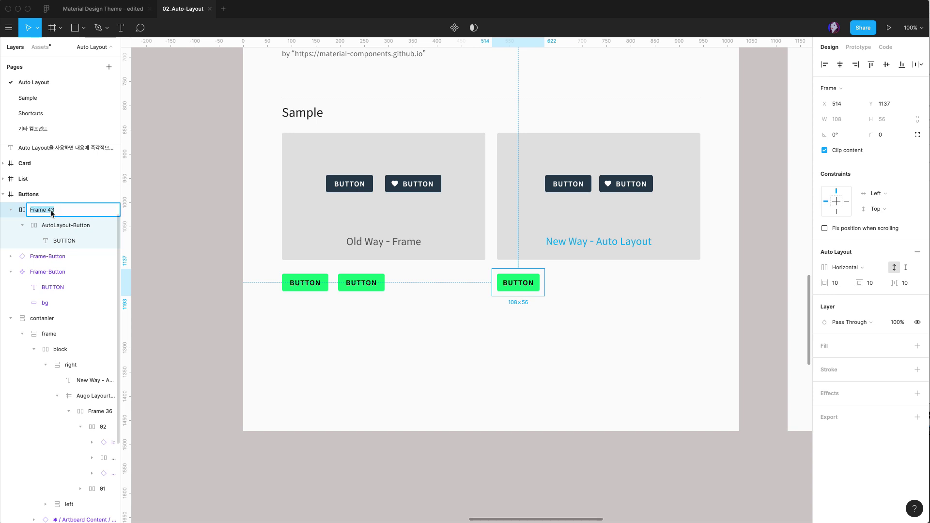
{"action": "type", "text": "Buttons"}
{"action": "key", "text": "Return"}
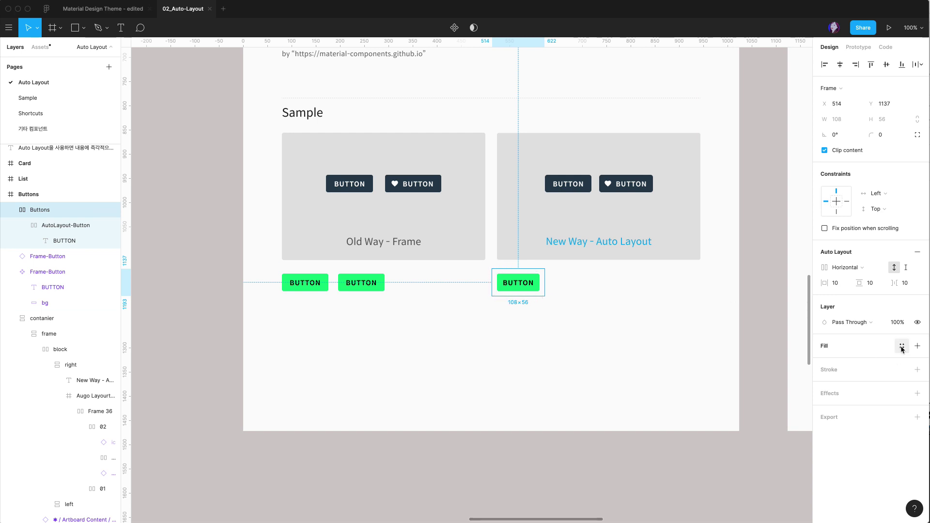
Step: Fill the Buttons auto layout frame with the $yellow color style and shift it 10 px right to X 524
{"action": "left_click", "coordinate": [902, 348]}
{"action": "left_click", "coordinate": [893, 385]}
{"action": "key", "text": "shift+Right"}
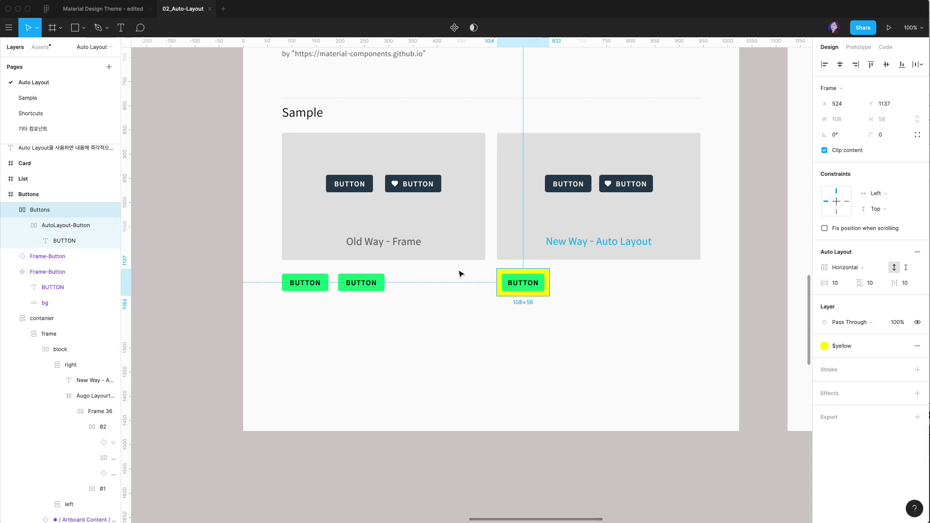
Step: Duplicate the AutoLayout-Button twice inside the yellow Buttons frame for a row of three buttons
{"action": "left_click", "coordinate": [55, 226]}
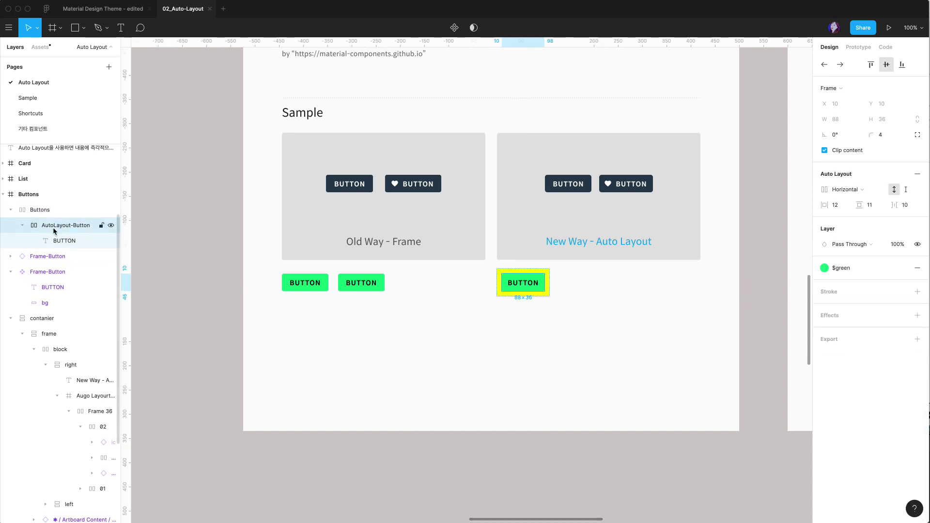
{"action": "scroll", "coordinate": [54, 231], "scroll_direction": "up", "scroll_amount": 1}
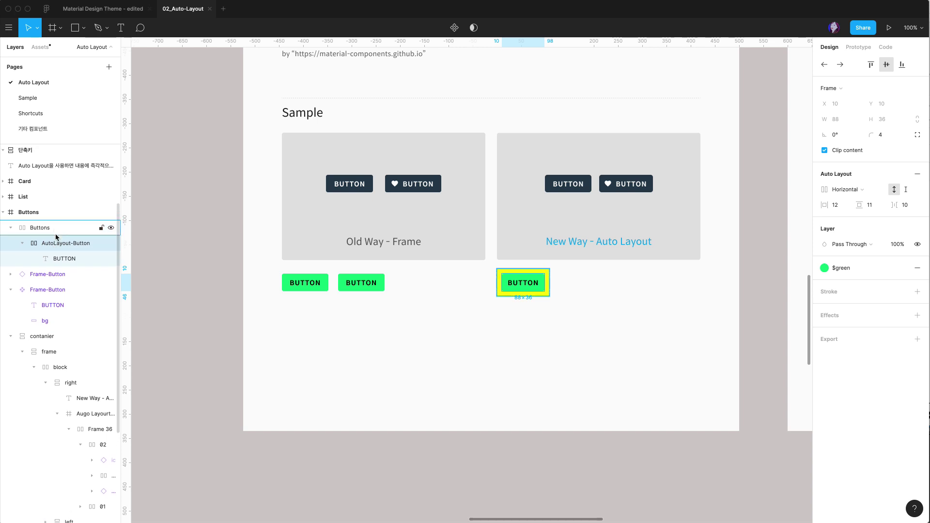
{"action": "key", "text": "super+d"}
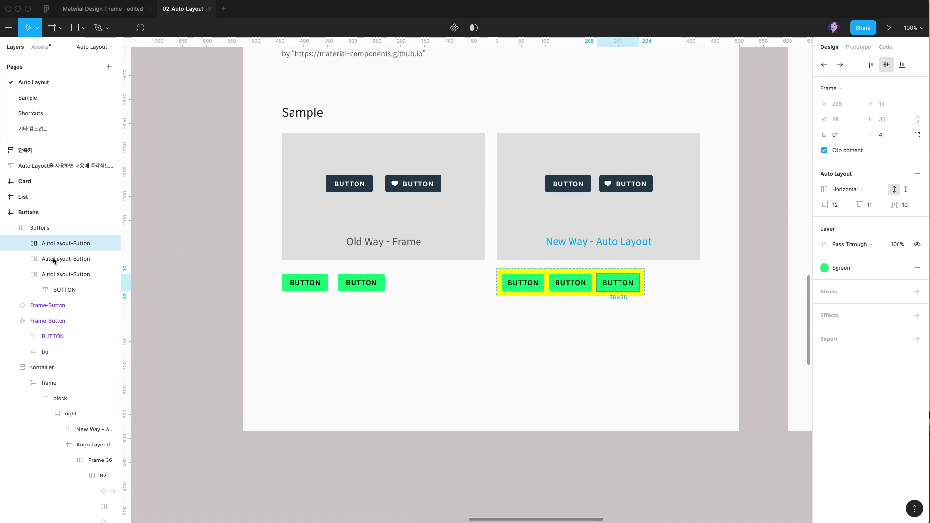
Step: Set the spacing between items in the Buttons auto layout frame to 8
{"action": "left_click", "coordinate": [42, 229]}
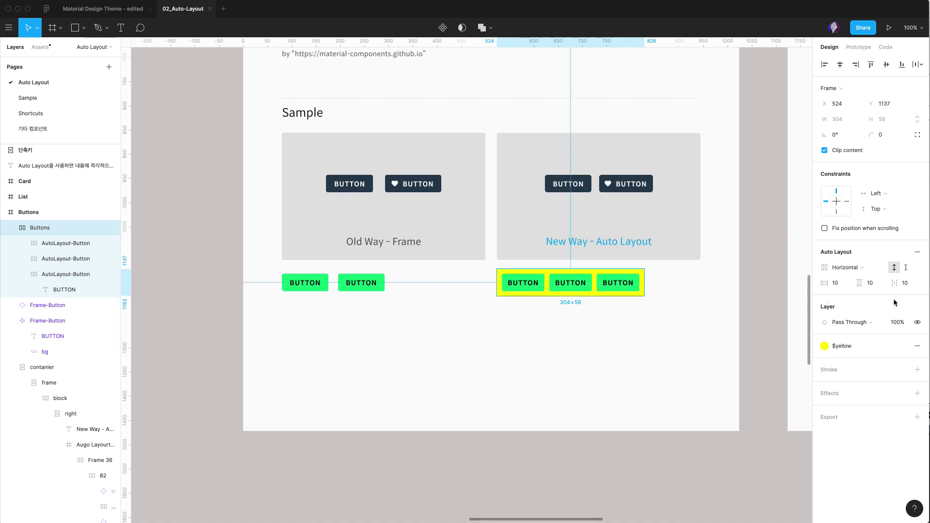
{"action": "left_click", "coordinate": [894, 283]}
{"action": "key", "text": "Return"}
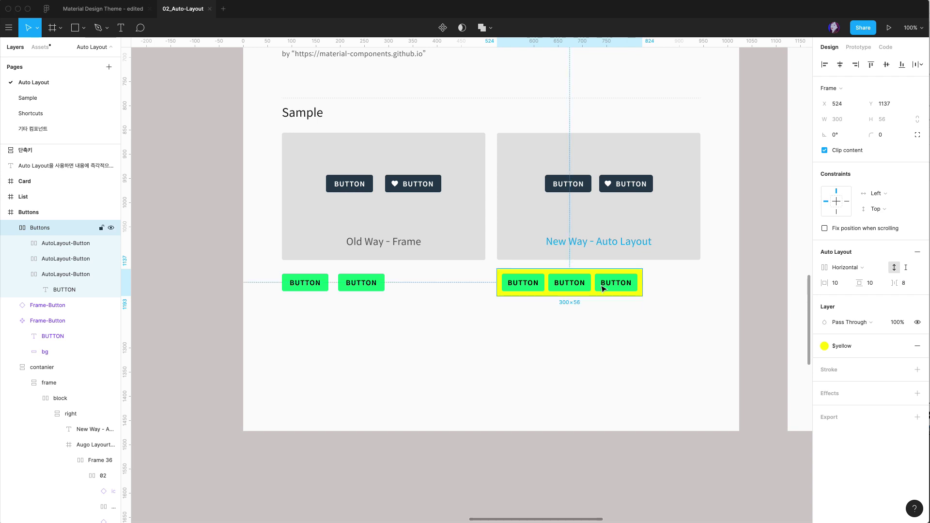
Step: Set the horizontal spacing between the Frame-Button component and its copy to 8, and check the gap up close
{"action": "left_click", "coordinate": [315, 284]}
{"action": "left_click", "coordinate": [360, 289]}
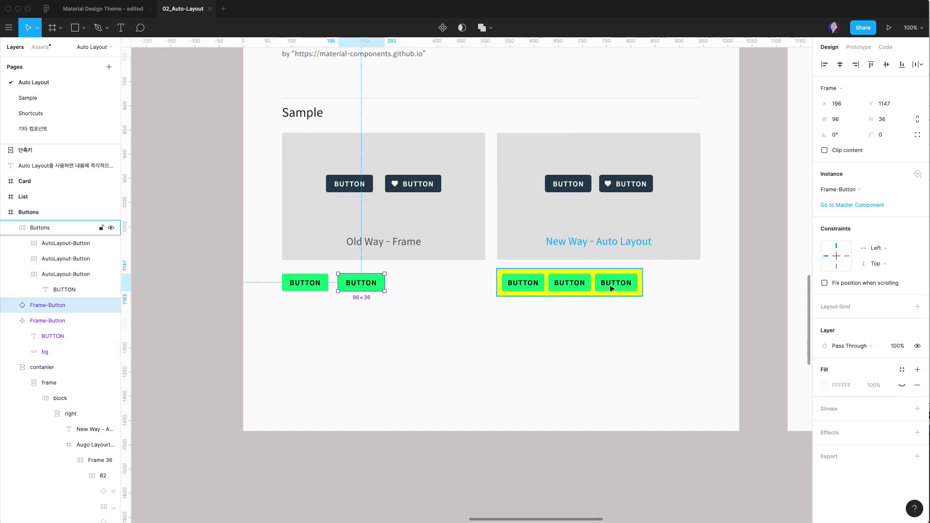
{"action": "left_click", "coordinate": [295, 277]}
{"action": "scroll", "coordinate": [340, 288], "scroll_direction": "left", "scroll_amount": 3}
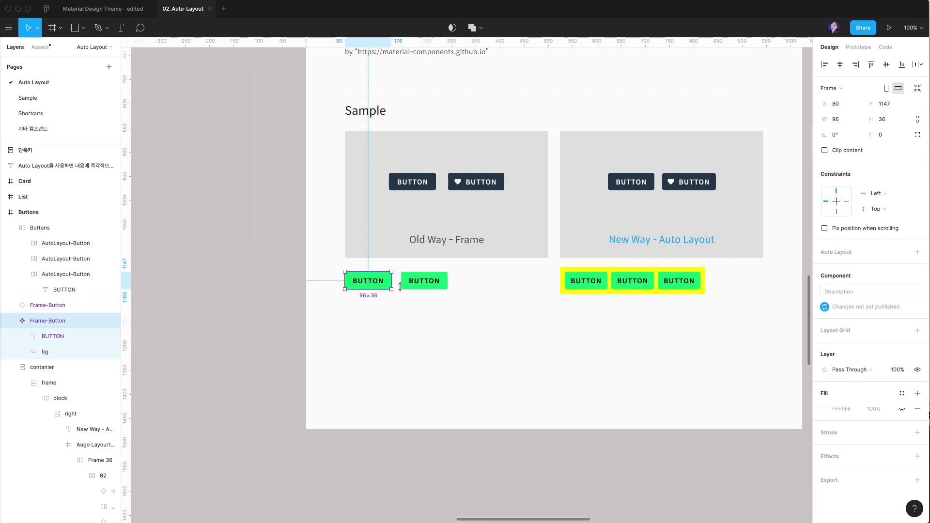
{"action": "left_click", "coordinate": [422, 286], "text": "shift"}
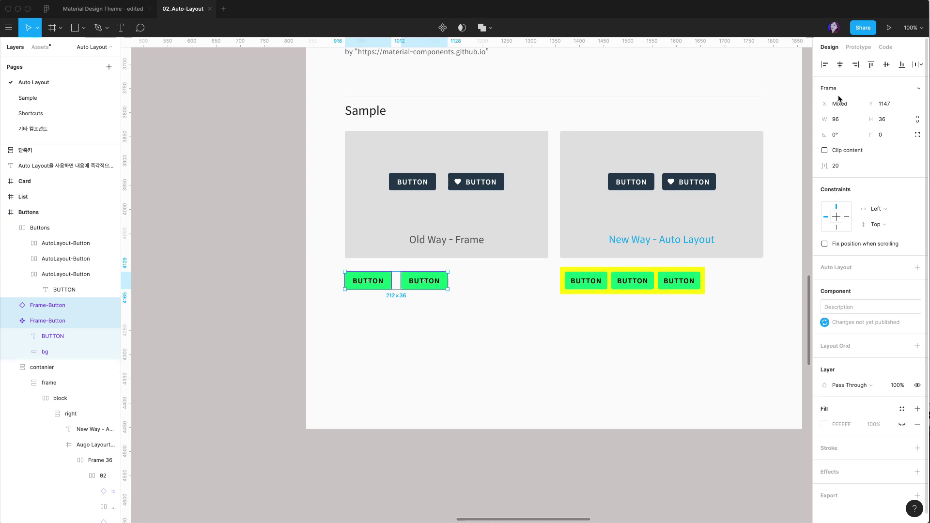
{"action": "left_click", "coordinate": [837, 166]}
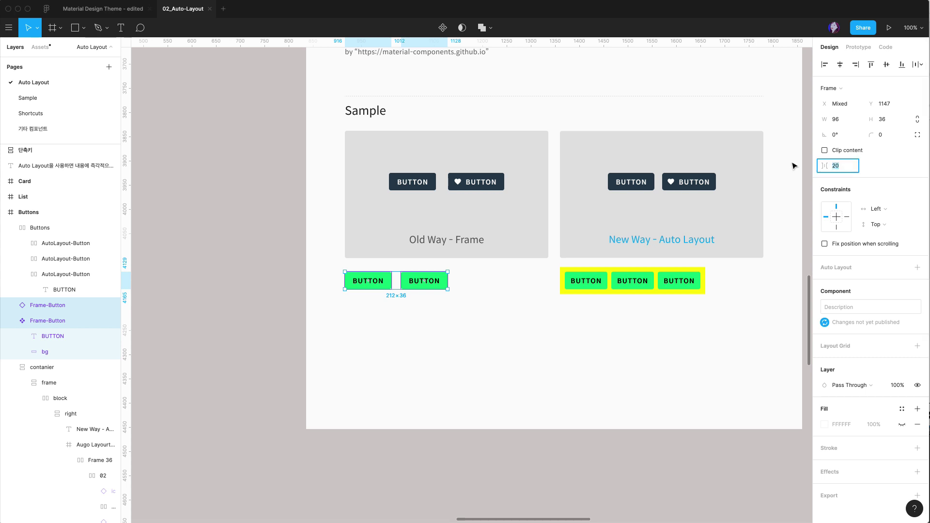
{"action": "type", "text": "8"}
{"action": "key", "text": "Return"}
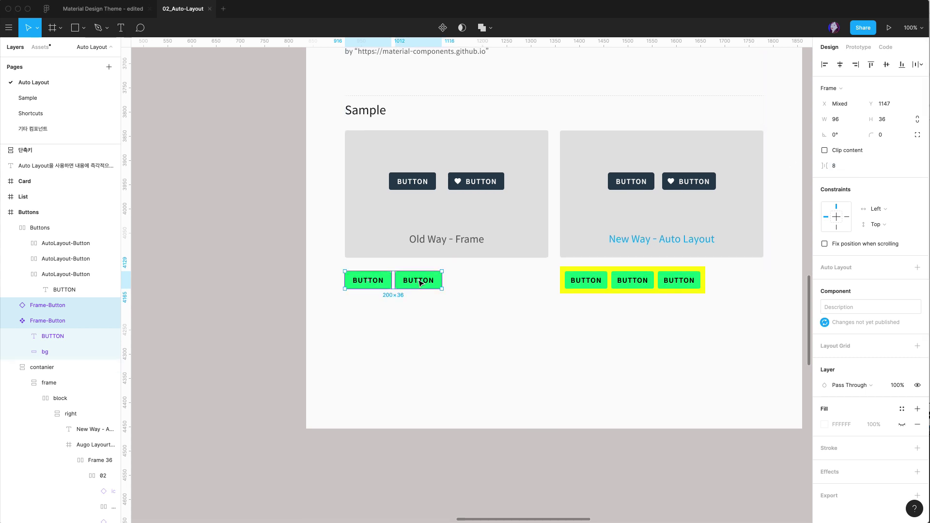
{"action": "key", "text": "shift+2"}
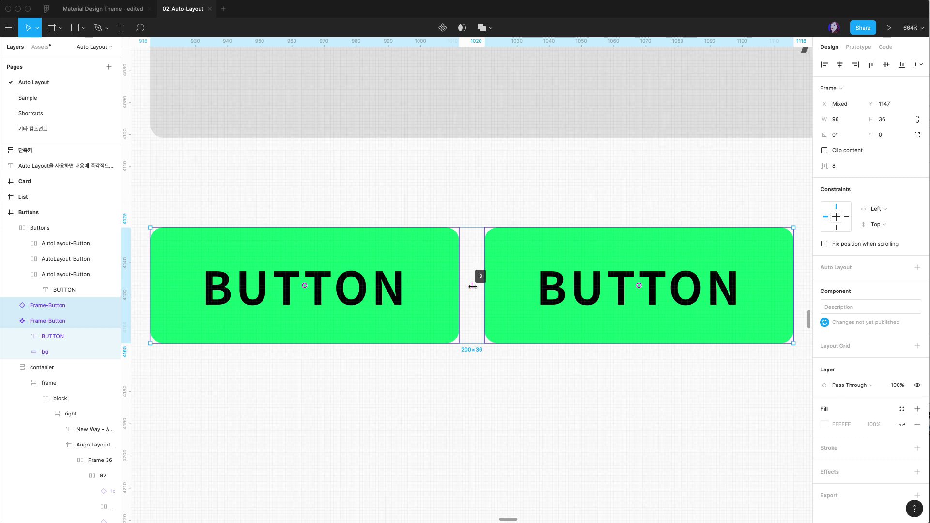
{"action": "mouse_move", "coordinate": [472, 287]}
{"action": "left_mouse_down"}
{"action": "mouse_move", "coordinate": [576, 290]}
{"action": "mouse_move", "coordinate": [472, 290]}
{"action": "left_mouse_up"}
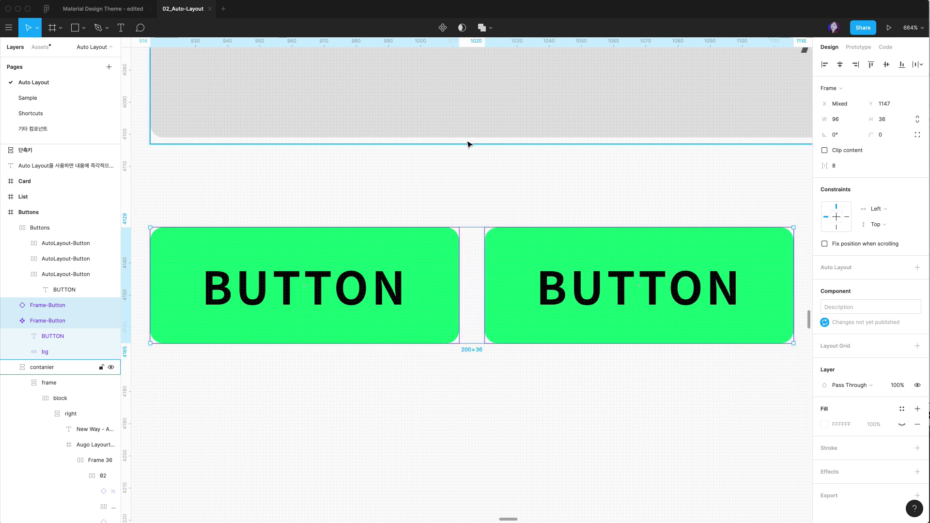
{"action": "key", "text": "minus"}
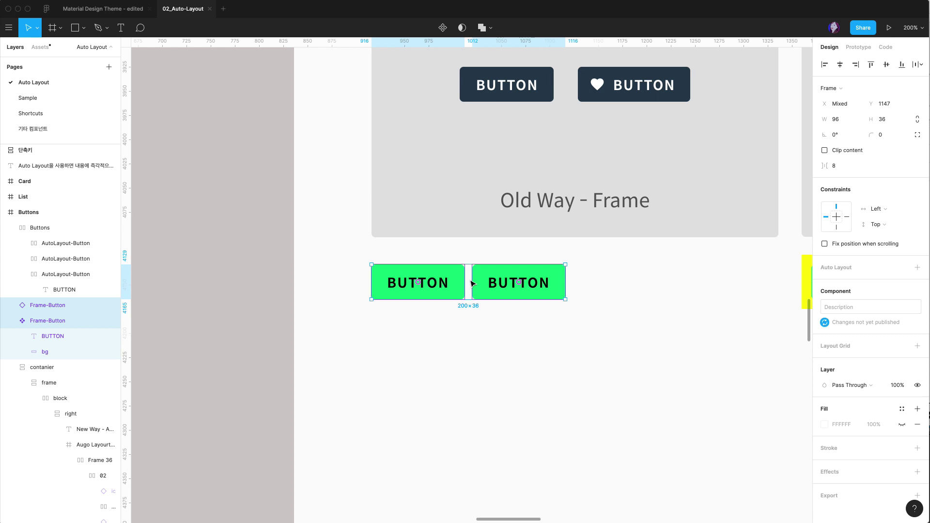
Step: Group the Frame-Button component with its copy and wrap the group in a frame
{"action": "key", "text": "super+g"}
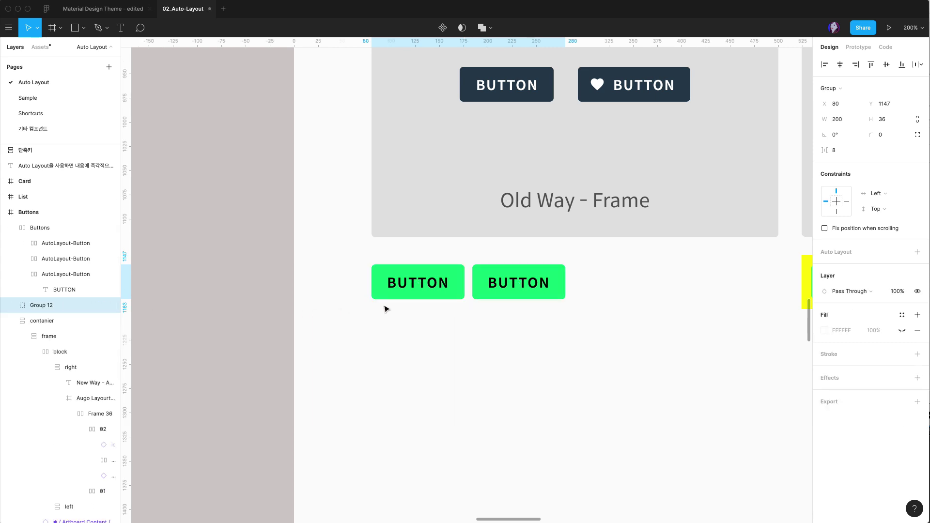
{"action": "left_click", "coordinate": [11, 306]}
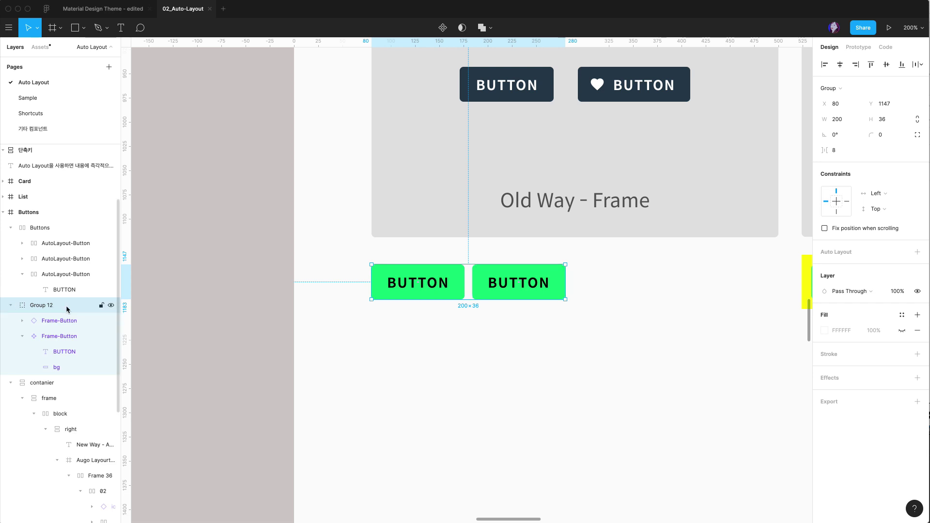
{"action": "right_click", "coordinate": [498, 287]}
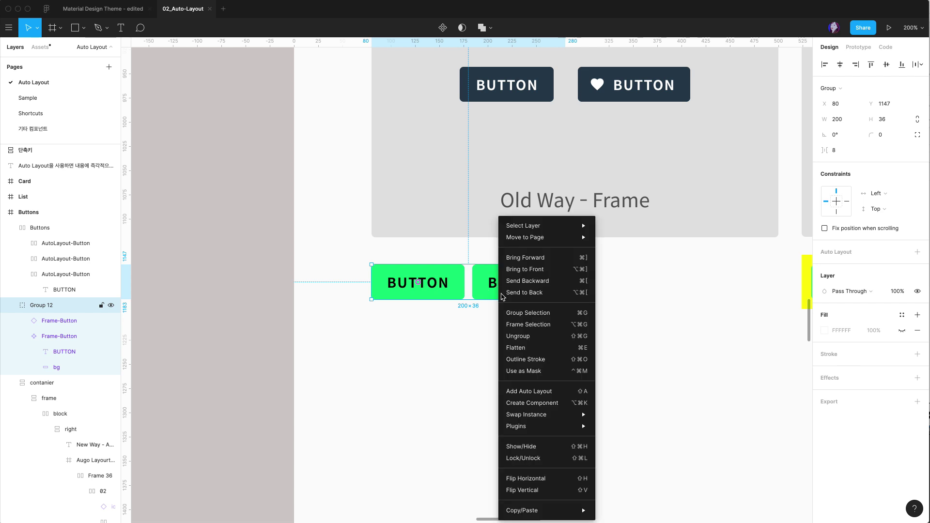
{"action": "left_click", "coordinate": [533, 324]}
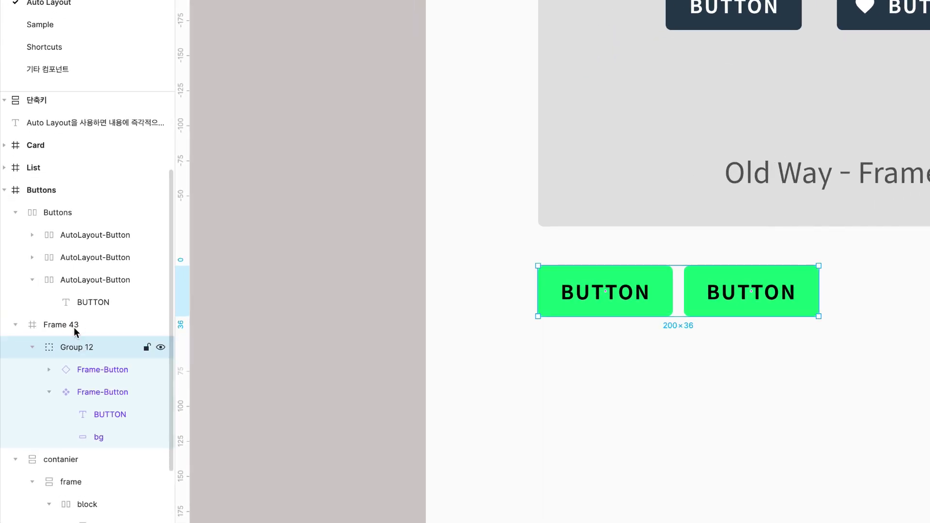
Step: Compare the frame around the grouped Frame-Buttons with the Buttons auto layout frame, examining their layer structure and layout properties
{"action": "left_click", "coordinate": [44, 309]}
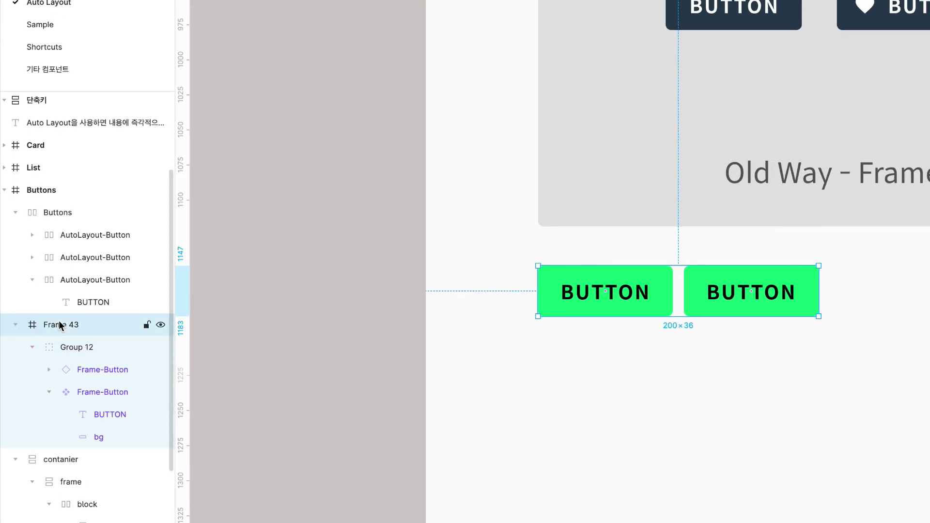
{"action": "left_click", "coordinate": [62, 236]}
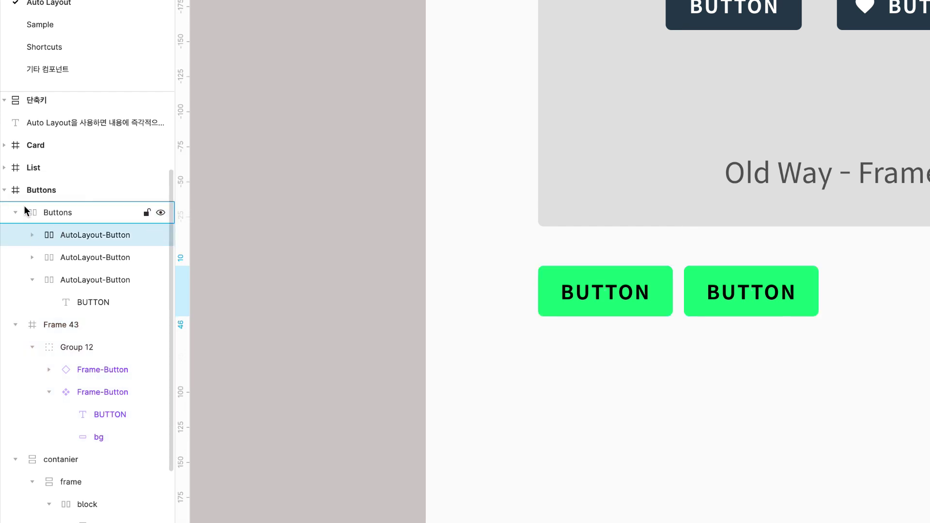
{"action": "left_click", "coordinate": [67, 324]}
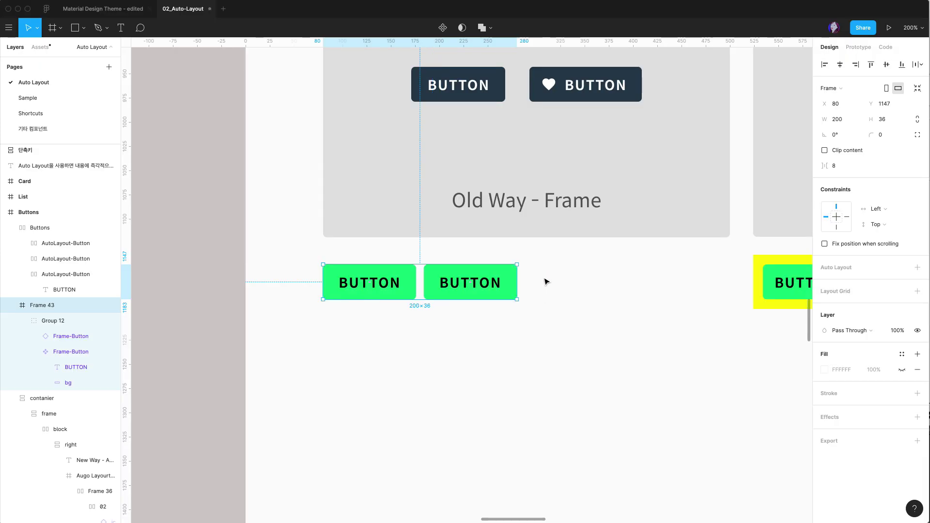
{"action": "scroll", "coordinate": [518, 286], "scroll_direction": "right", "scroll_amount": 3}
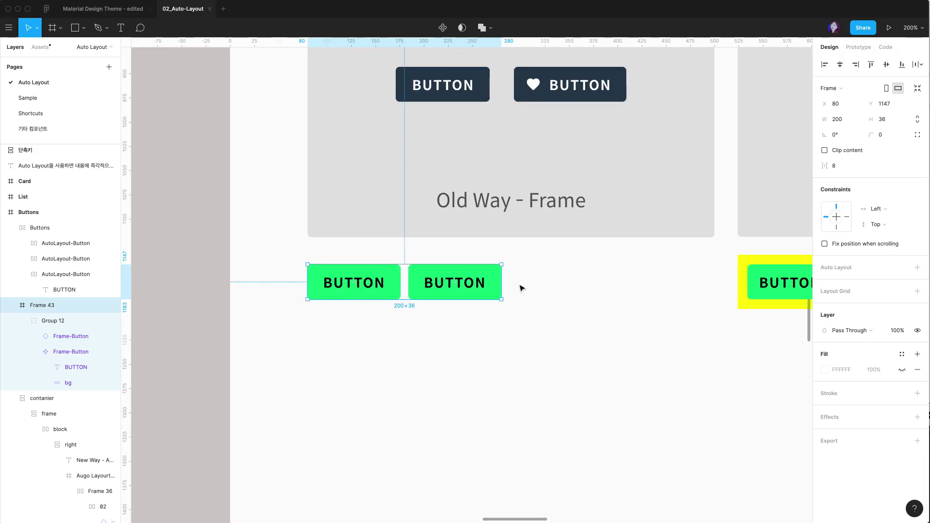
{"action": "scroll", "coordinate": [521, 289], "scroll_direction": "right", "scroll_amount": 5}
{"action": "left_click", "coordinate": [615, 287]}
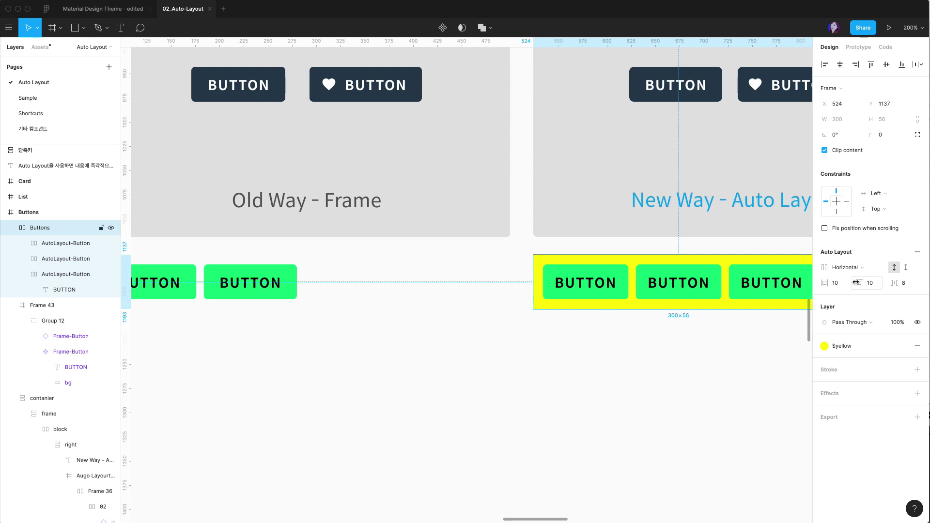
{"action": "scroll", "coordinate": [511, 288], "scroll_direction": "left", "scroll_amount": 3}
{"action": "scroll", "coordinate": [512, 289], "scroll_direction": "left", "scroll_amount": 3}
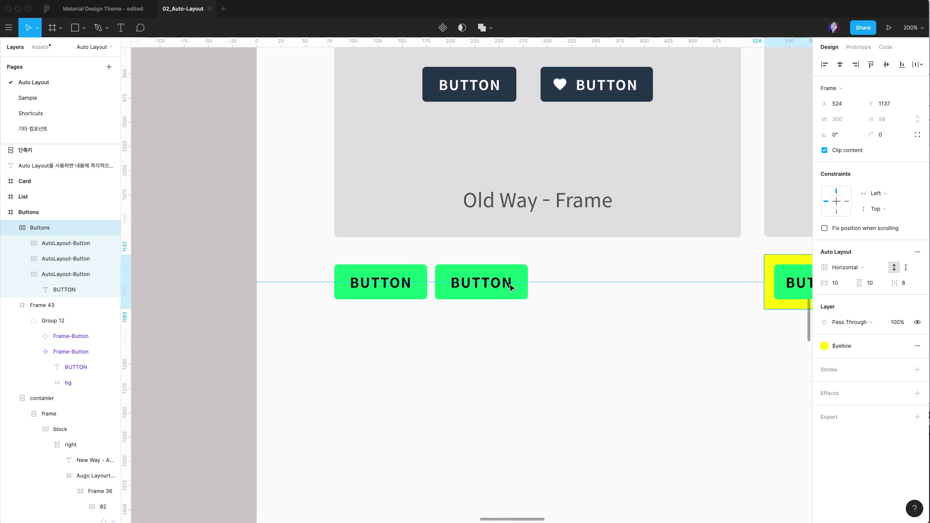
{"action": "left_click", "coordinate": [510, 286]}
{"action": "scroll", "coordinate": [499, 291], "scroll_direction": "right", "scroll_amount": 2}
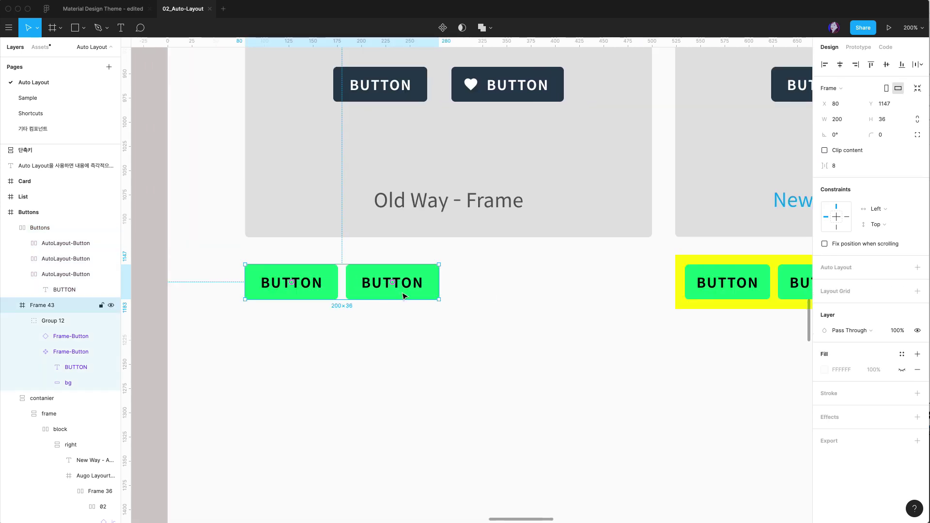
Step: Resize the frame around the grouped Frame-Buttons to 220 × 56 and fill it with the $yellow color style
{"action": "left_click", "coordinate": [849, 122]}
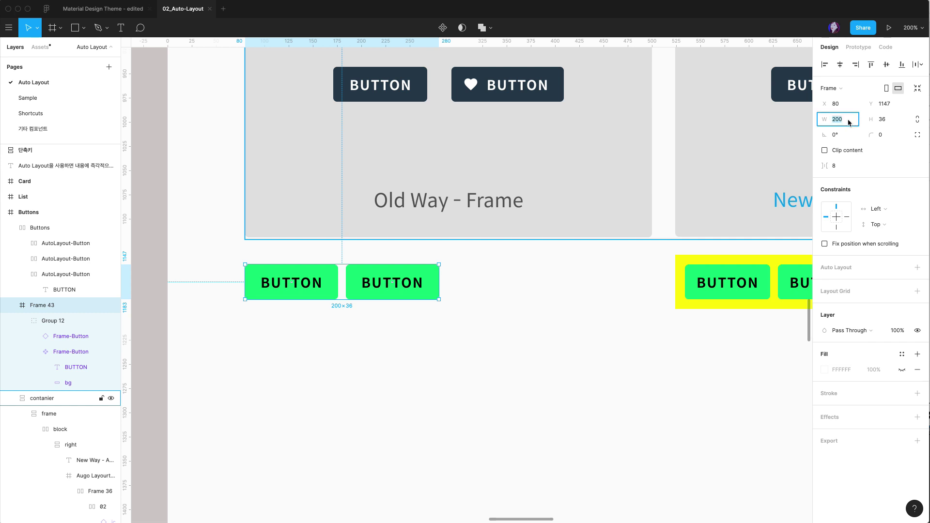
{"action": "left_click", "coordinate": [848, 122]}
{"action": "key", "text": "Return"}
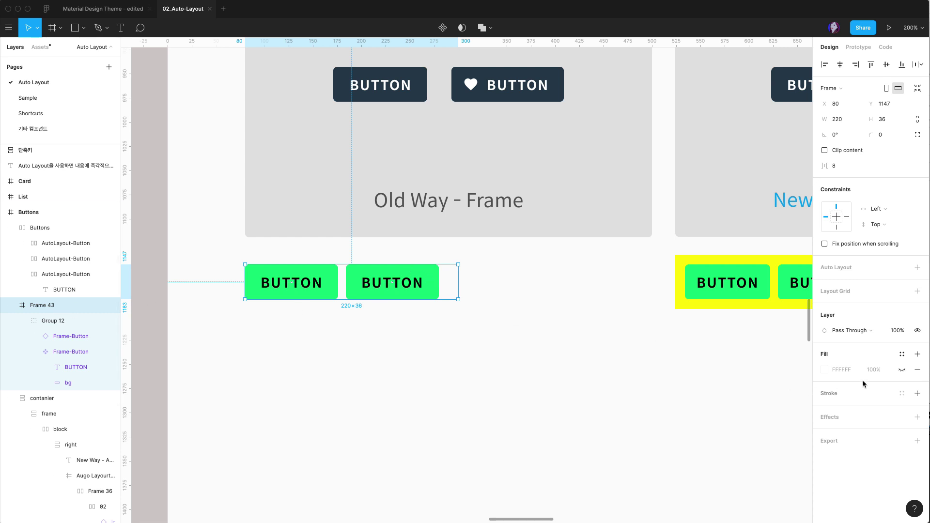
{"action": "left_click", "coordinate": [902, 354]}
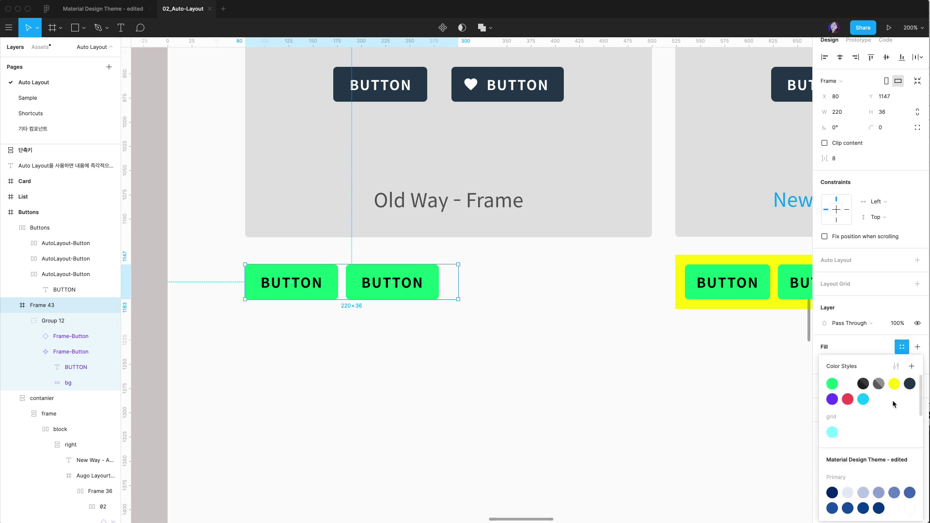
{"action": "left_click", "coordinate": [893, 384]}
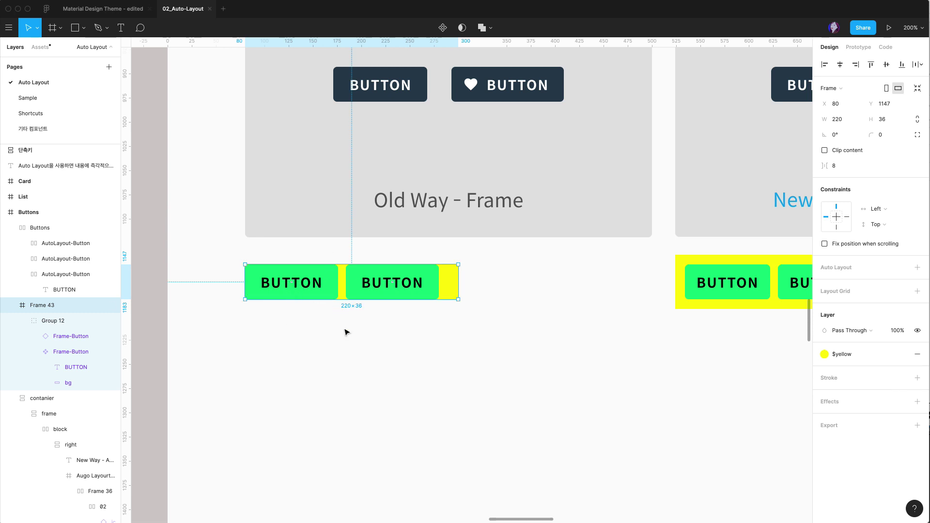
{"action": "left_click", "coordinate": [894, 123]}
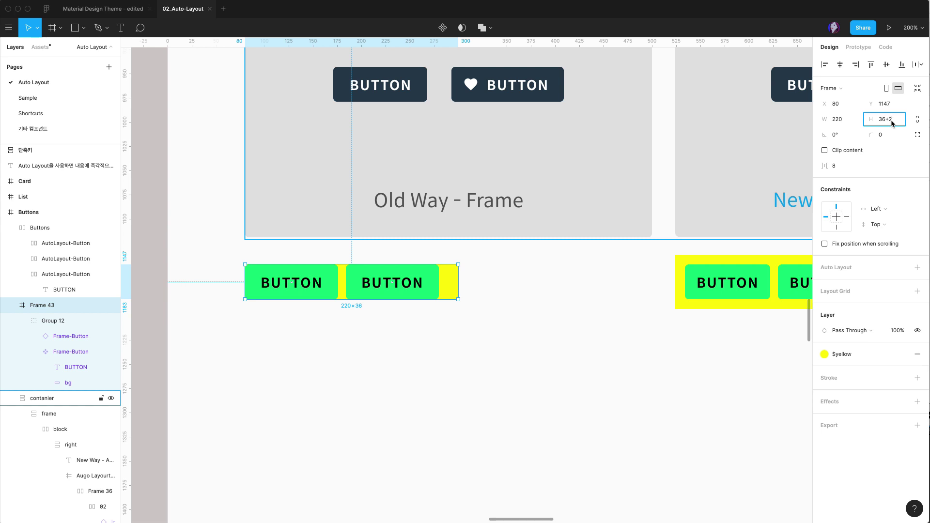
{"action": "key", "text": "Return"}
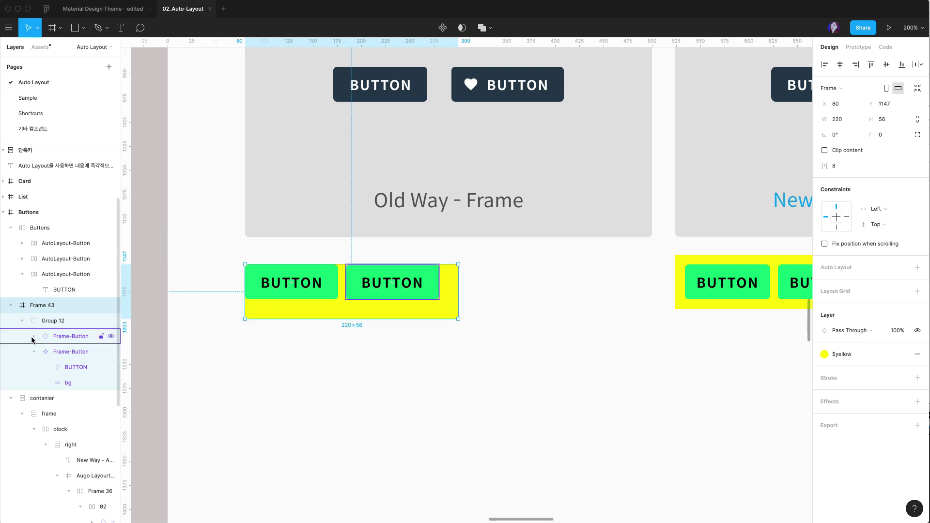
Step: Center the button group horizontally and vertically inside the yellow frame and check its distances to the frame edges
{"action": "left_click", "coordinate": [61, 322]}
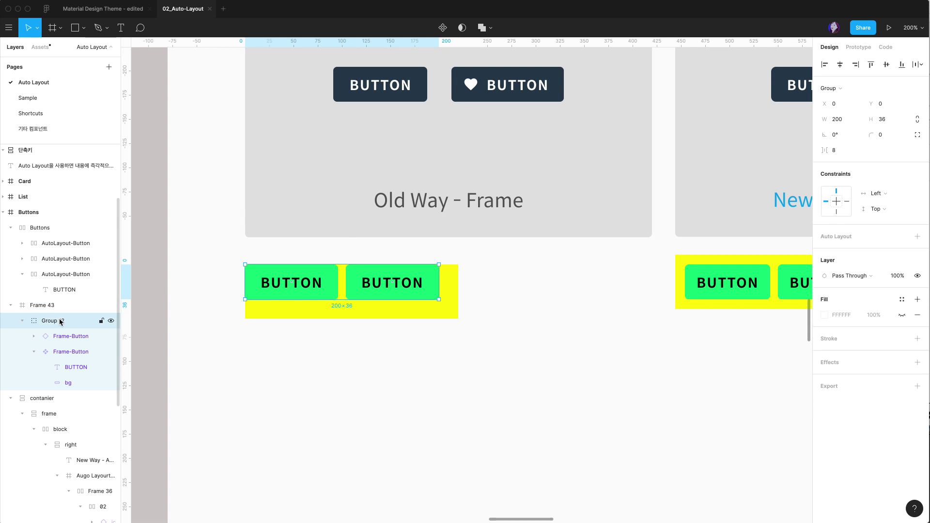
{"action": "left_click", "coordinate": [840, 64]}
{"action": "left_click", "coordinate": [886, 65]}
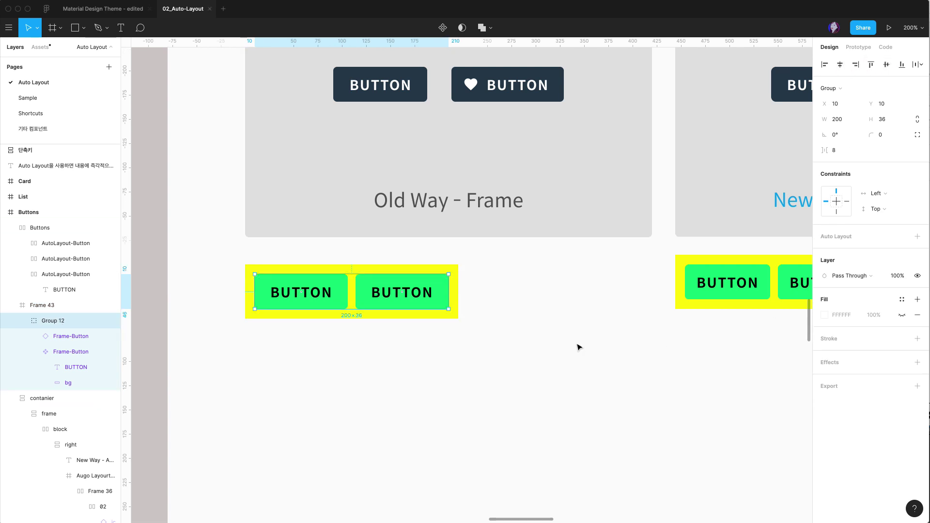
{"action": "key", "text": "alt"}
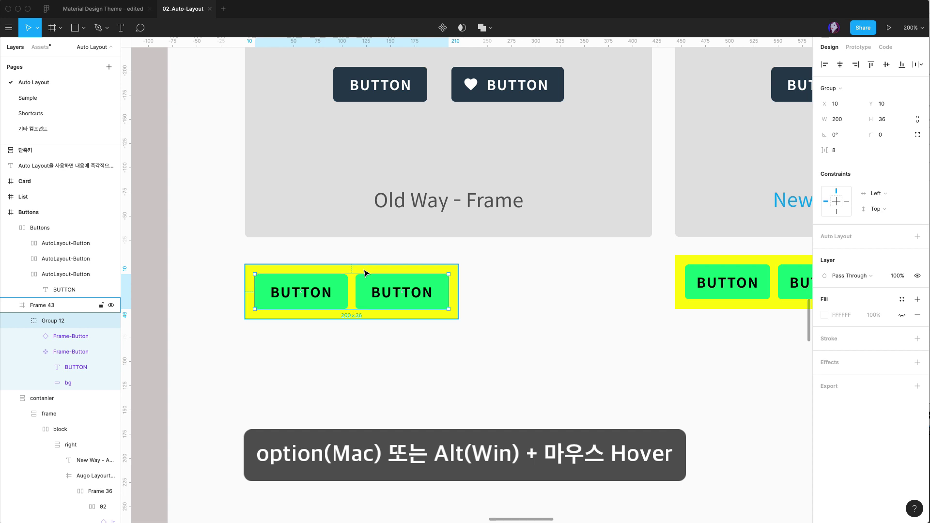
{"action": "left_click", "coordinate": [566, 343]}
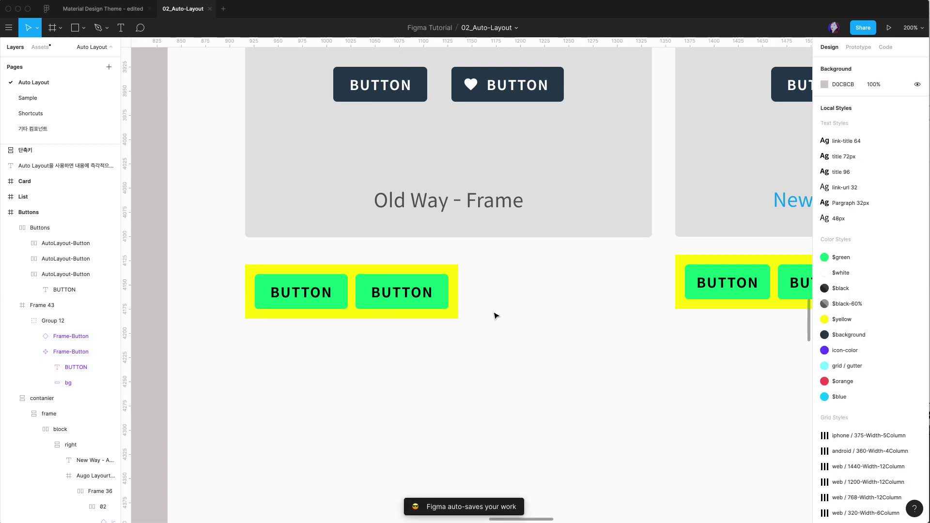
Step: Duplicate the second Frame-Button horizontally, placing the copy just beyond the second button at X 297, Y 1157
{"action": "scroll", "coordinate": [421, 290], "scroll_direction": "right", "scroll_amount": 3}
{"action": "scroll", "coordinate": [422, 291], "scroll_direction": "left", "scroll_amount": 1}
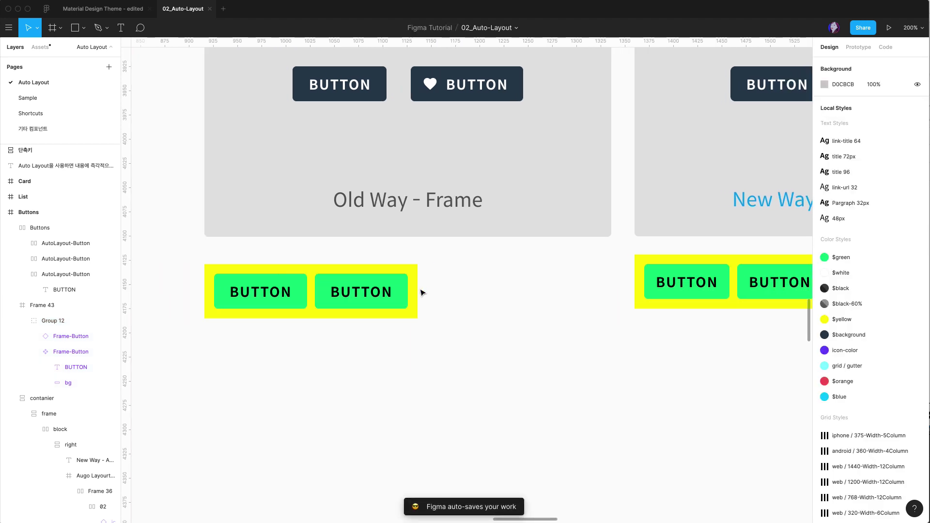
{"action": "left_click", "coordinate": [361, 302]}
{"action": "double_click", "coordinate": [353, 302]}
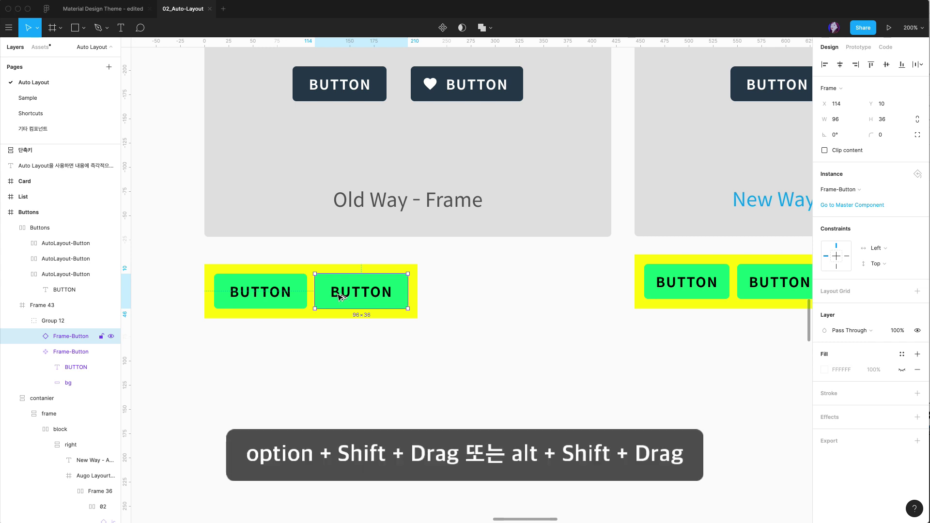
{"action": "left_click_drag", "start_coordinate": [341, 297], "coordinate": [437, 294]}
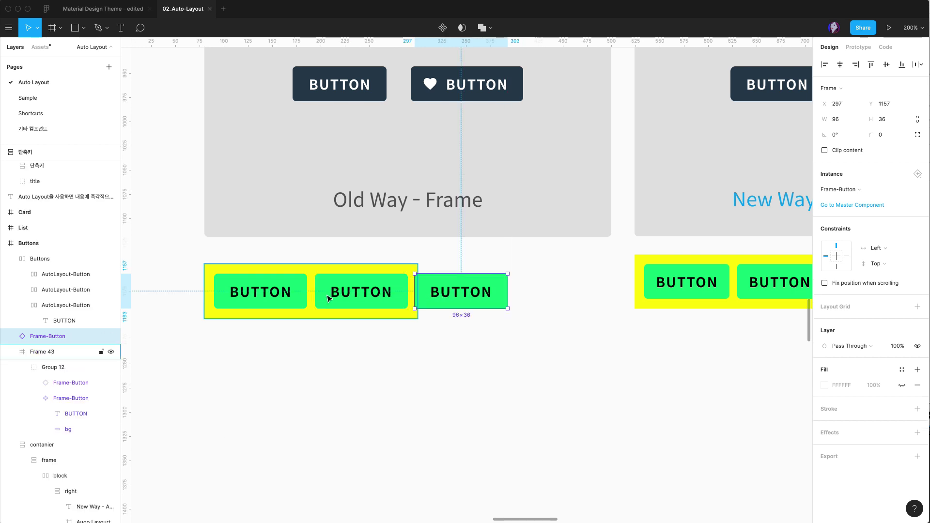
Step: Move the new Frame-Button copy into the group inside the yellow frame and check the spacing between the three buttons
{"action": "left_click", "coordinate": [328, 295]}
{"action": "left_click", "coordinate": [286, 294]}
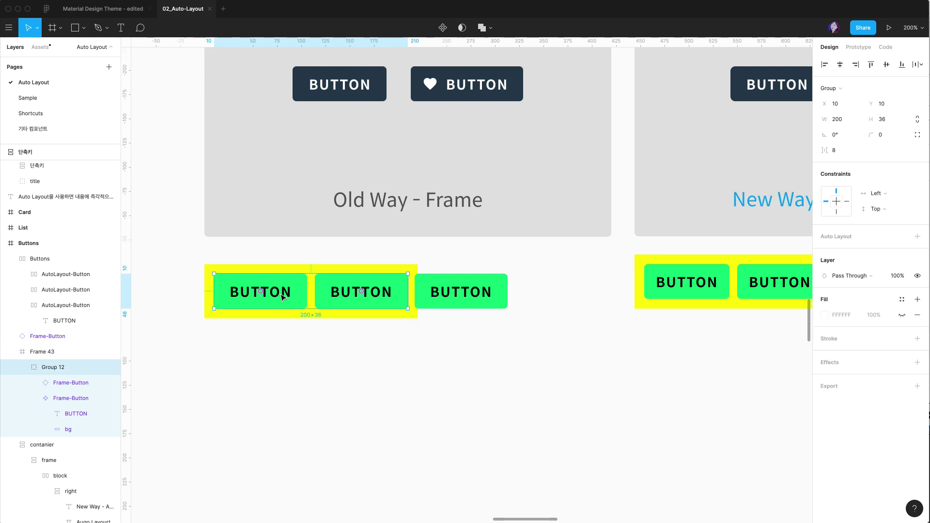
{"action": "left_click", "coordinate": [475, 301]}
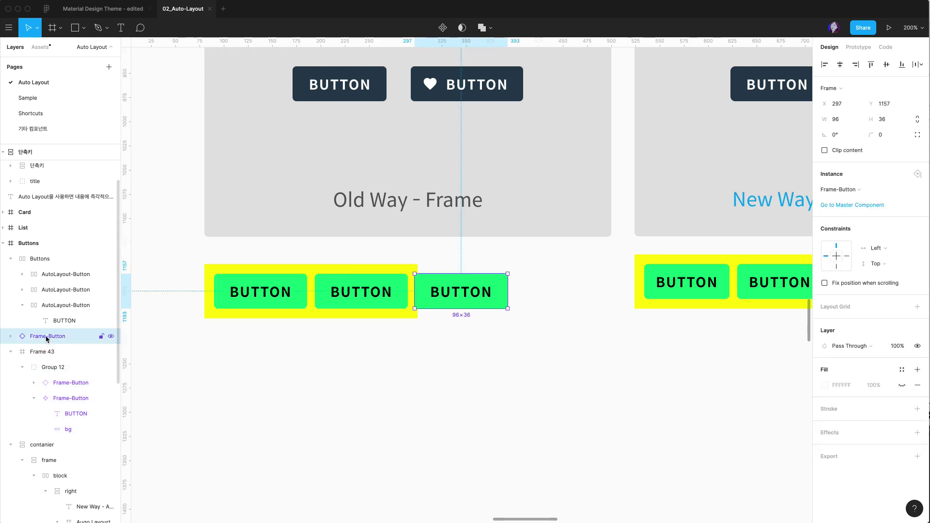
{"action": "left_click_drag", "start_coordinate": [41, 339], "coordinate": [68, 378]}
{"action": "left_click", "coordinate": [67, 401], "text": "shift"}
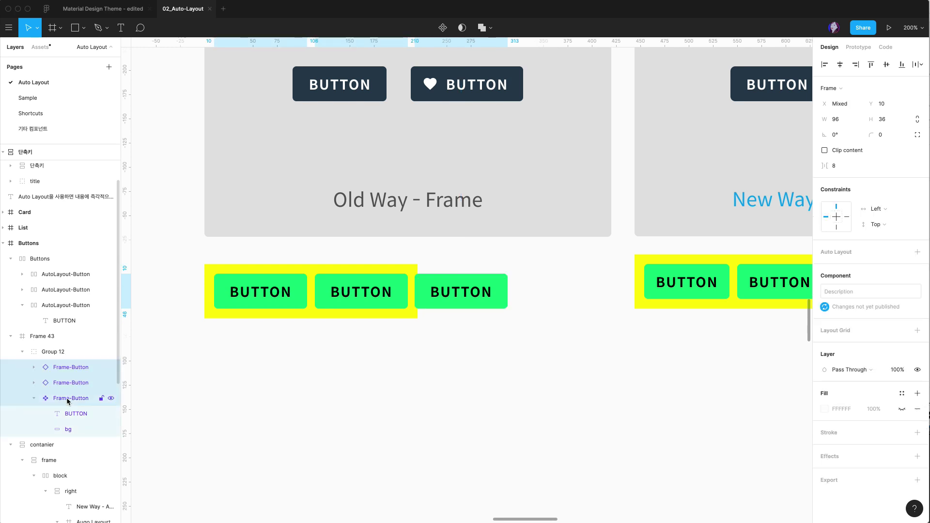
{"action": "left_click", "coordinate": [842, 167]}
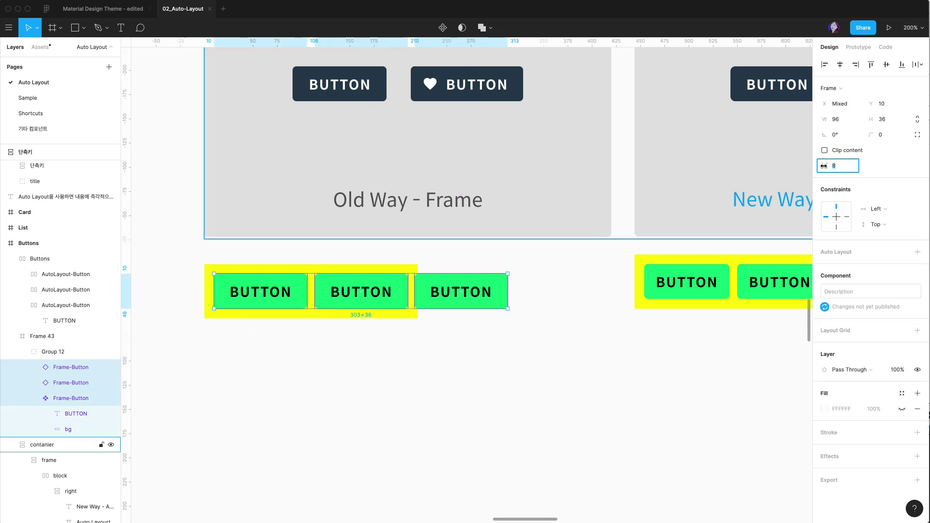
{"action": "left_click", "coordinate": [824, 166]}
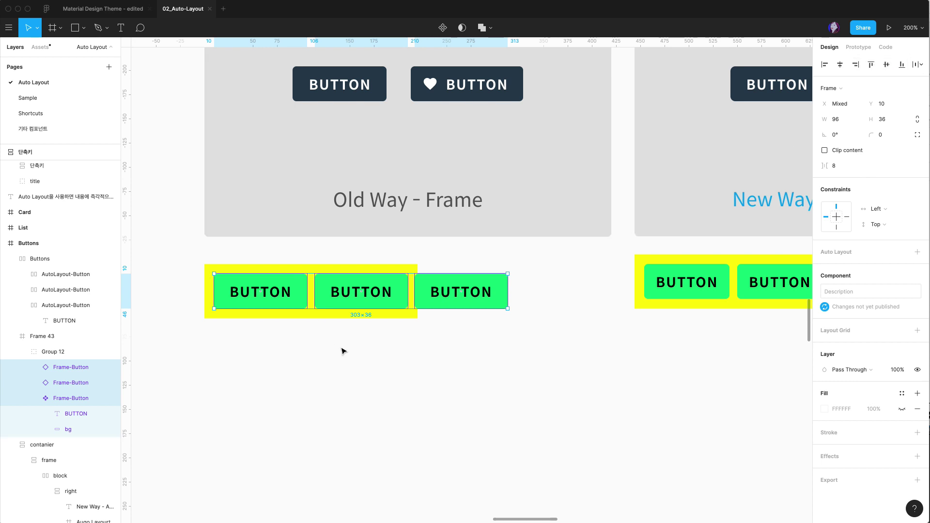
Step: Widen the yellow frame to 323 so that it encloses the third Frame-Button with a matching margin
{"action": "left_click", "coordinate": [322, 274]}
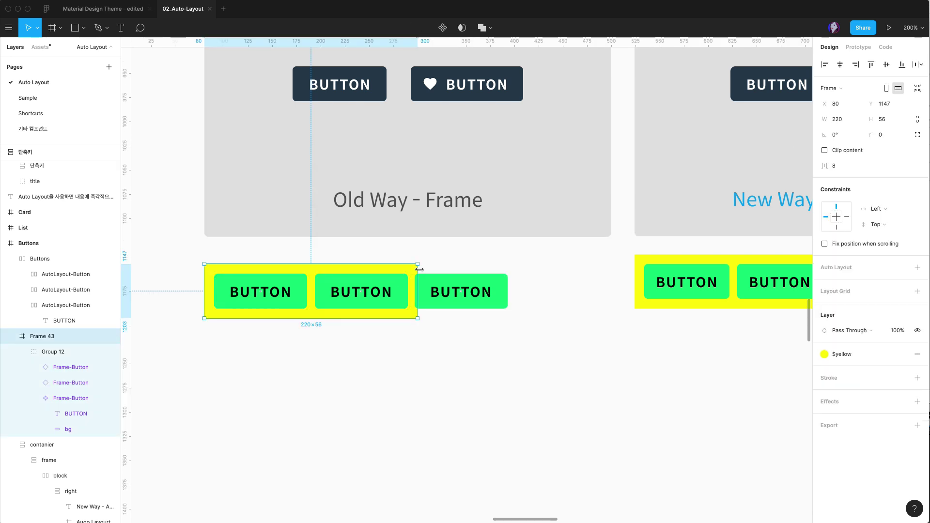
{"action": "left_click_drag", "start_coordinate": [417, 274], "coordinate": [517, 274]}
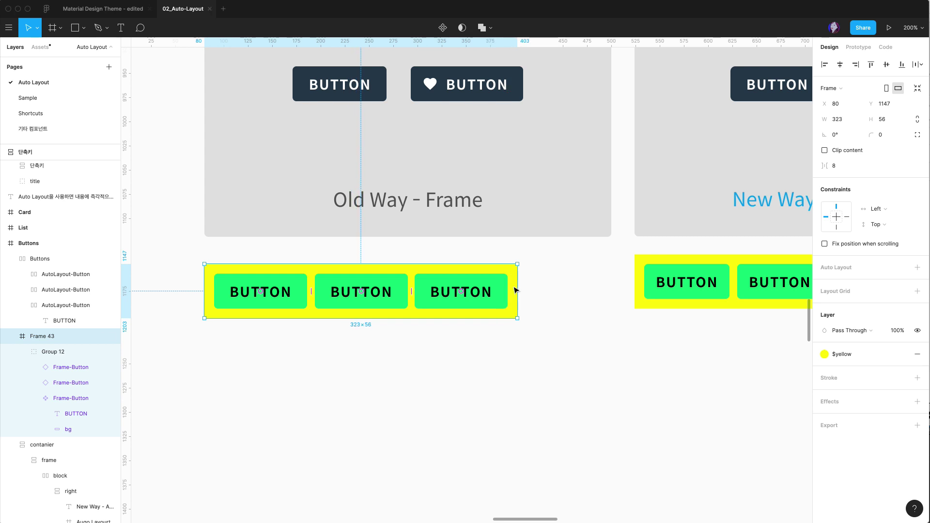
{"action": "key", "text": "Return"}
{"action": "left_click", "coordinate": [534, 303]}
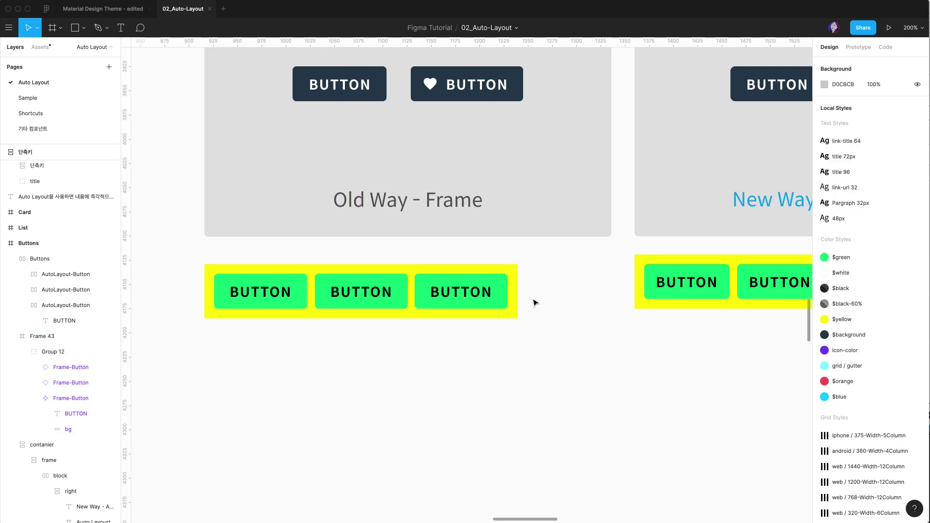
Step: Insert the text "asfiopaifpi" into the label of the middle AutoLayout-Button
{"action": "key", "text": "shift+0"}
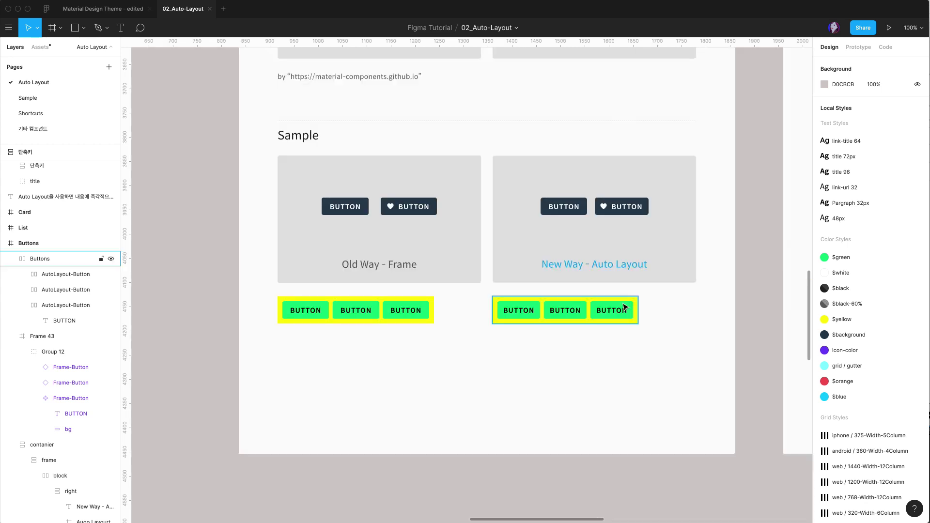
{"action": "double_click", "coordinate": [559, 313]}
{"action": "double_click", "coordinate": [558, 310]}
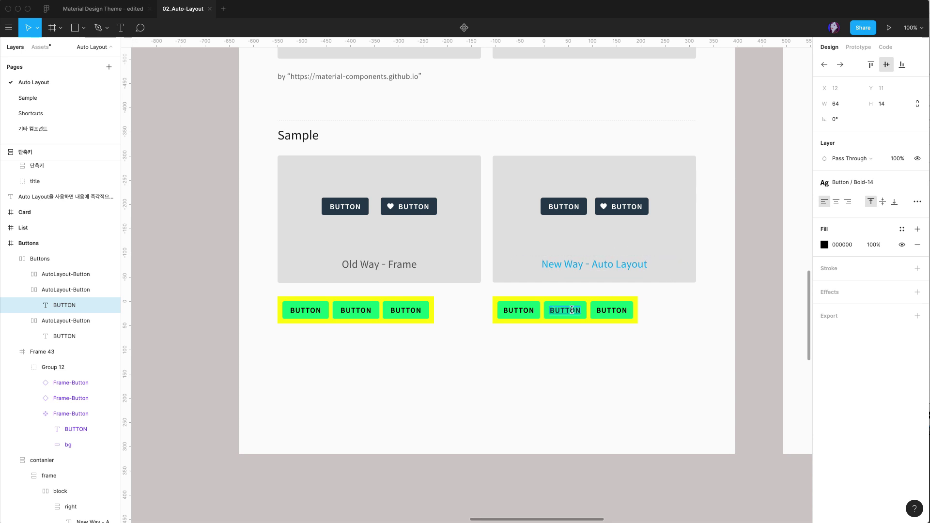
{"action": "left_click", "coordinate": [564, 310]}
{"action": "type", "text": "asfiopaifpi"}
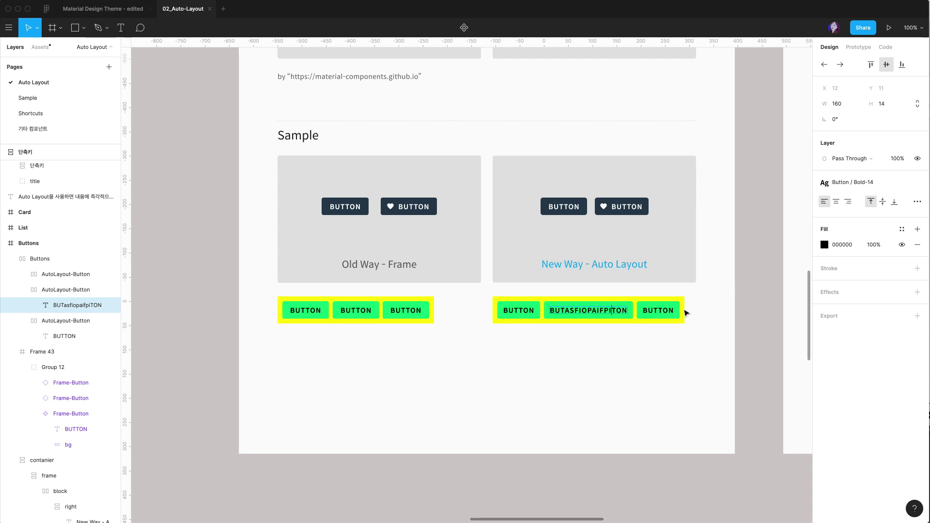
{"action": "key", "text": "Escape"}
Step: Replace the label of the middle Frame-Button with "asfdklsajfdklafjdl"
{"action": "left_click", "coordinate": [353, 313]}
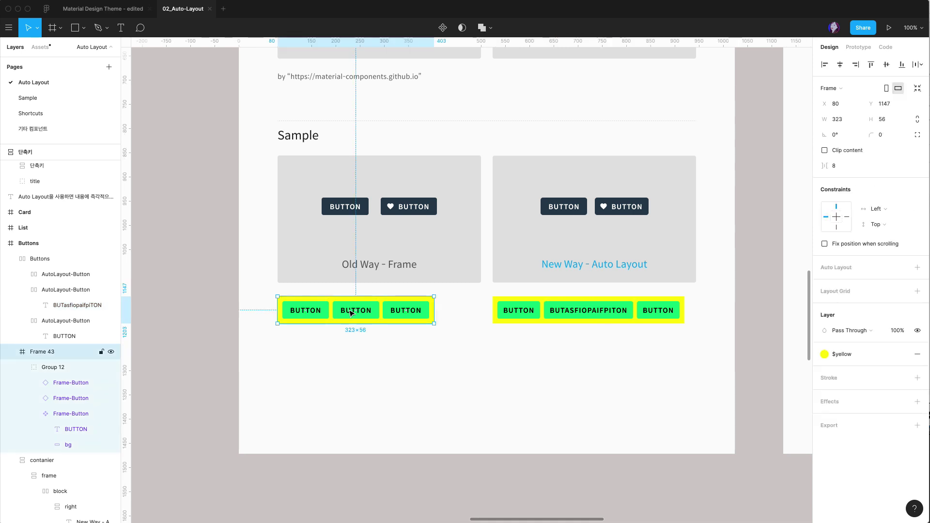
{"action": "double_click", "coordinate": [352, 313]}
{"action": "double_click", "coordinate": [349, 309]}
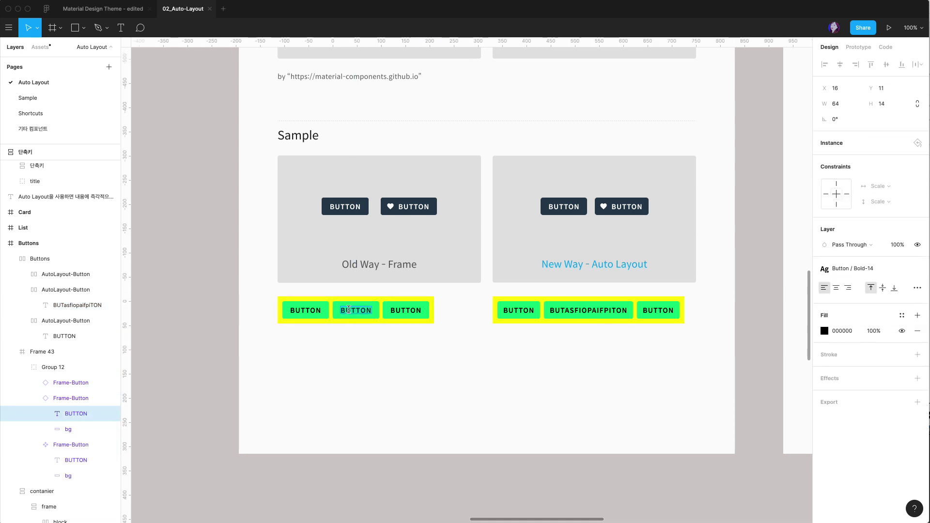
{"action": "type", "text": "asfdklsajfdklafjdl"}
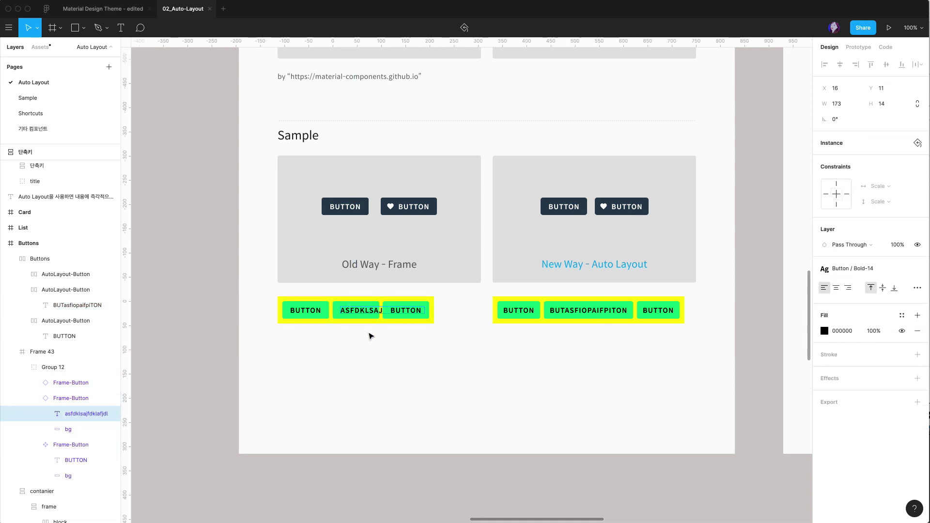
{"action": "left_click", "coordinate": [411, 333]}
Step: Move the third Frame-Button horizontally to X 403, clear of the middle button's long label
{"action": "left_click", "coordinate": [409, 316]}
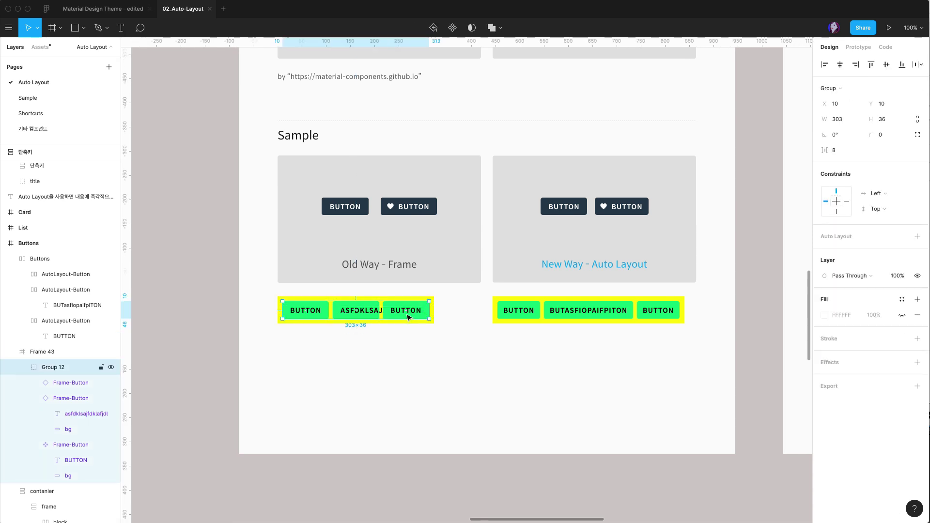
{"action": "left_click", "coordinate": [404, 317]}
{"action": "left_click_drag", "start_coordinate": [396, 317], "coordinate": [447, 318]}
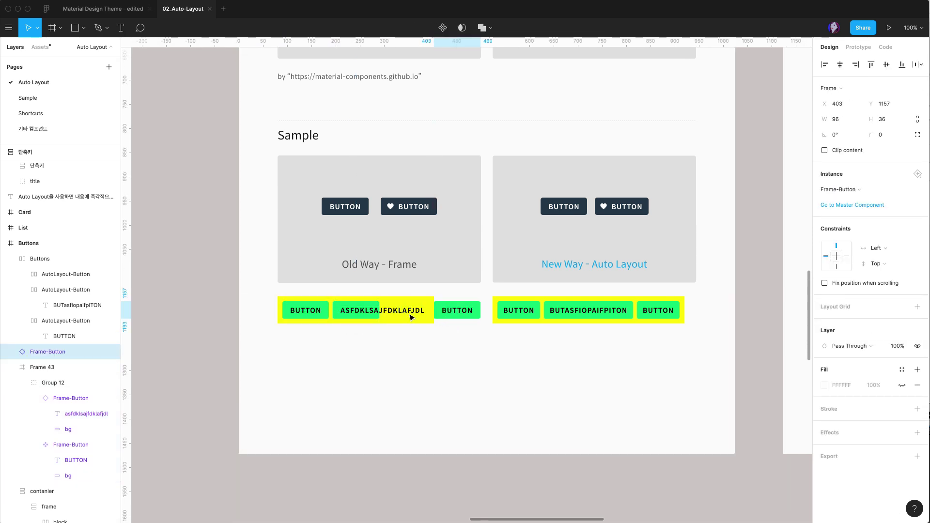
Step: Try to widen the middle Frame-Button to cover its long label
{"action": "left_click", "coordinate": [369, 304]}
{"action": "left_click", "coordinate": [377, 308]}
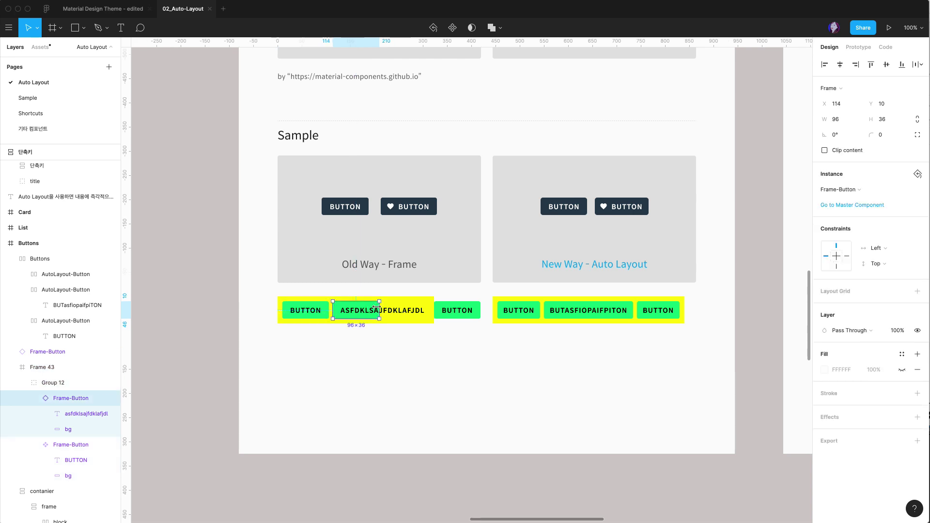
{"action": "left_click_drag", "start_coordinate": [377, 309], "coordinate": [415, 310]}
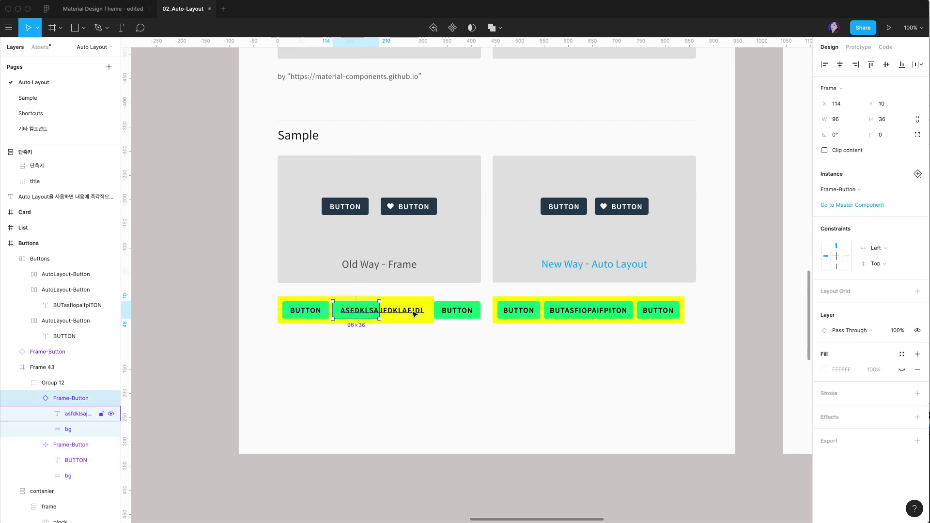
Step: Set the horizontal constraint of the master Frame-Button's BUTTON text to Left & Right, and check the constraints of its bg layer
{"action": "left_click", "coordinate": [304, 311]}
{"action": "left_click", "coordinate": [305, 310]}
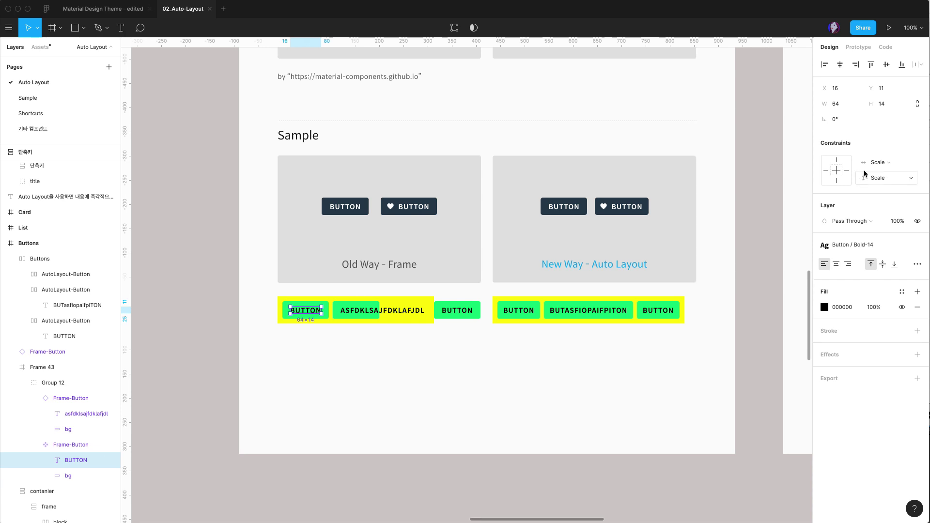
{"action": "left_click", "coordinate": [878, 162]}
{"action": "left_click", "coordinate": [878, 139]}
{"action": "left_click", "coordinate": [73, 477]}
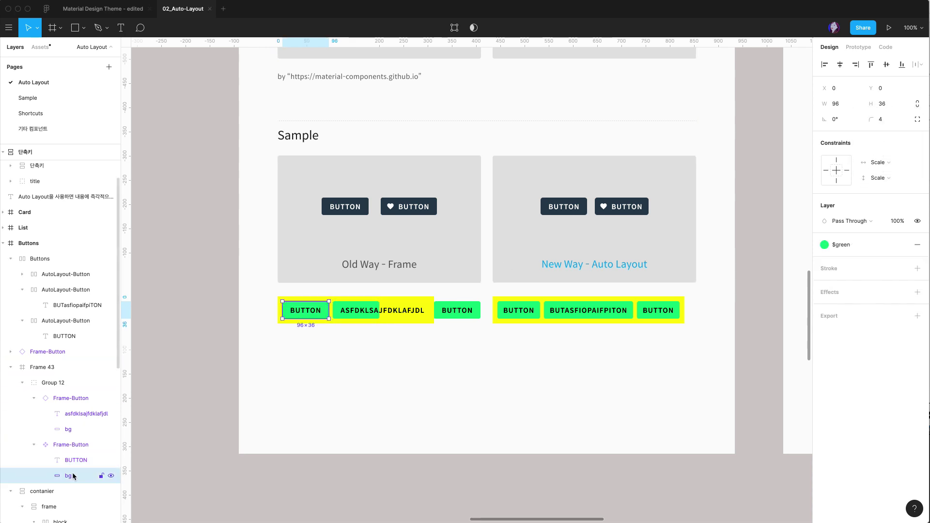
Step: Widen the middle Frame-Button to 204 so that its background covers the long label
{"action": "left_click", "coordinate": [356, 314]}
{"action": "double_click", "coordinate": [356, 315]}
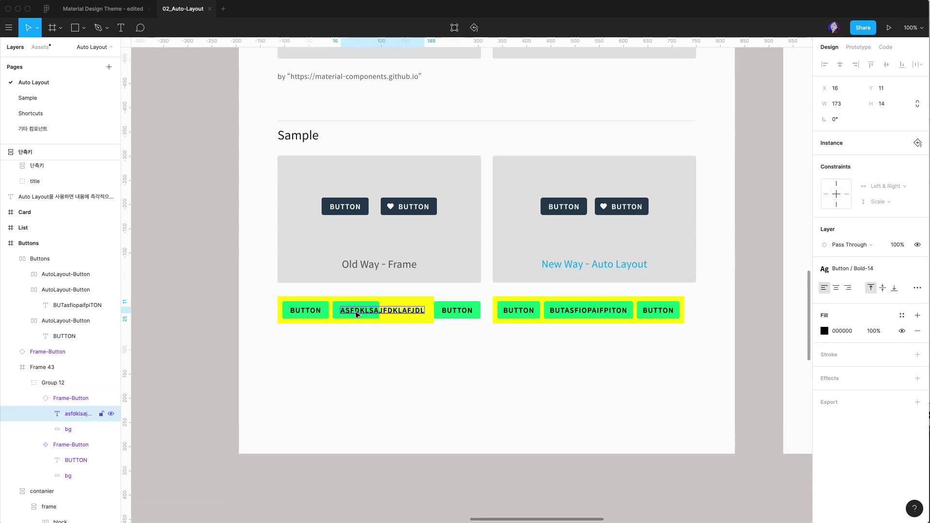
{"action": "key", "text": "Escape"}
{"action": "left_click_drag", "start_coordinate": [379, 307], "coordinate": [432, 310]}
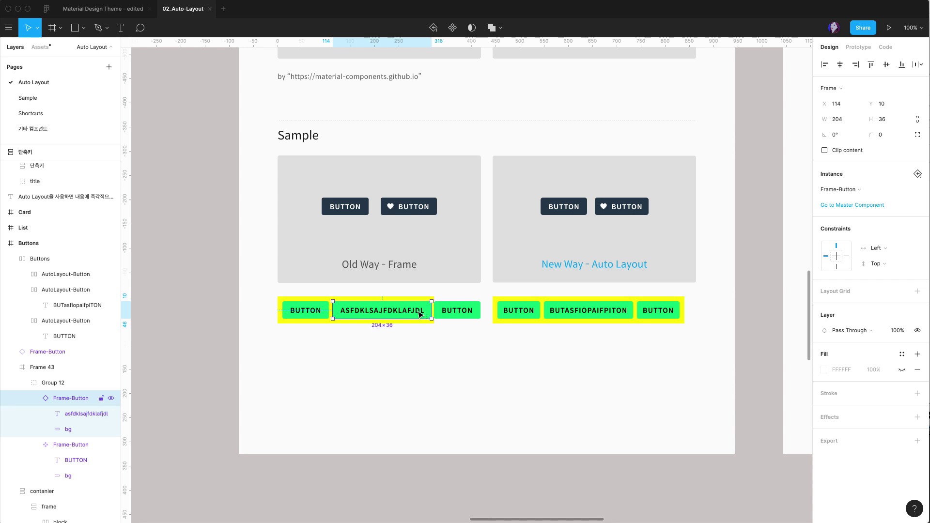
Step: Move the auto-layout Buttons row horizontally to X 583, leaving more room beside the old-way button row
{"action": "double_click", "coordinate": [422, 314]}
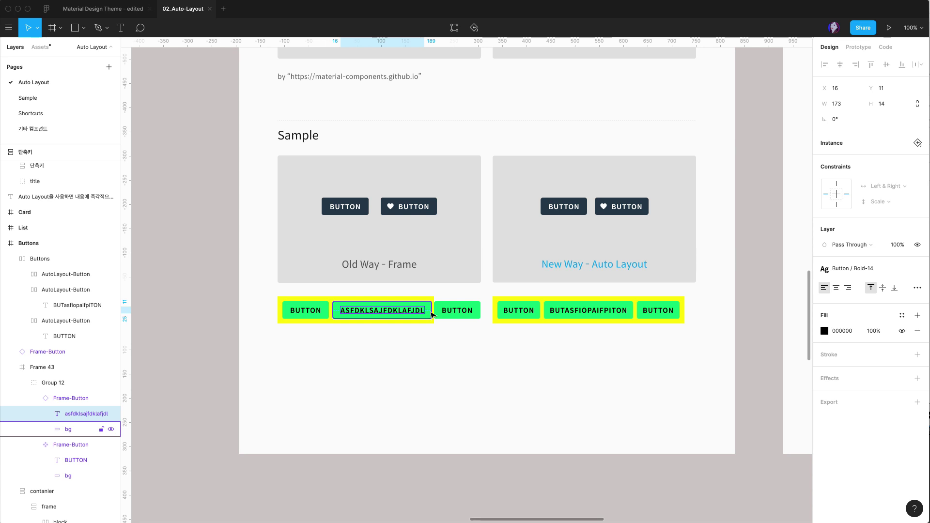
{"action": "key", "text": "super+equal"}
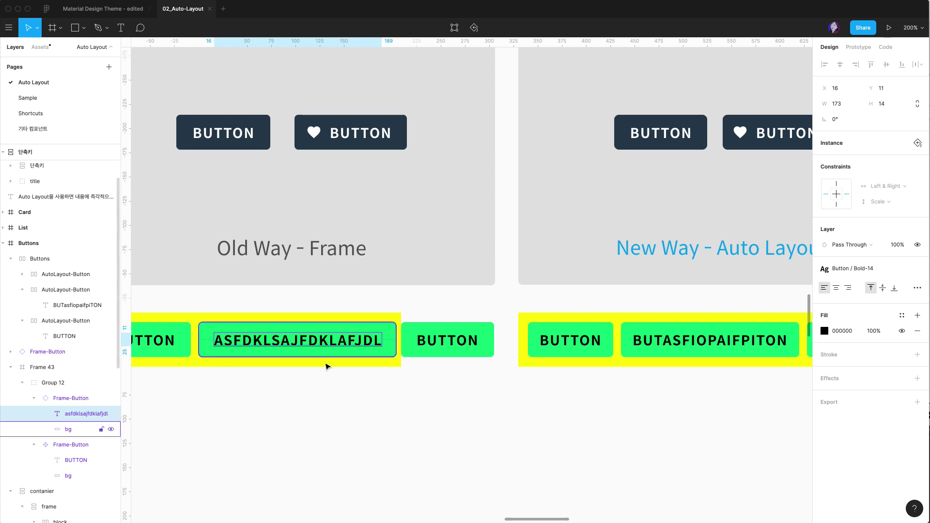
{"action": "left_click", "coordinate": [427, 354]}
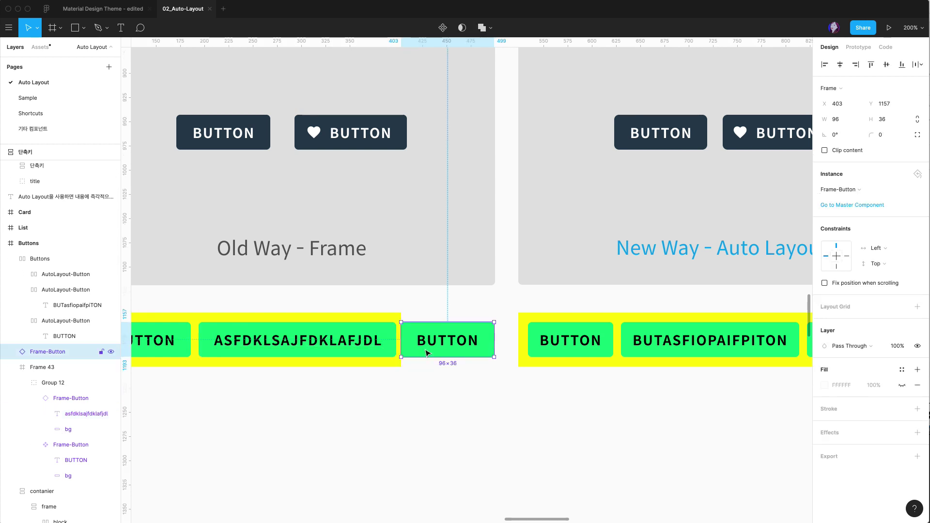
{"action": "scroll", "coordinate": [427, 353], "scroll_direction": "left", "scroll_amount": 3}
{"action": "key", "text": "shift+0"}
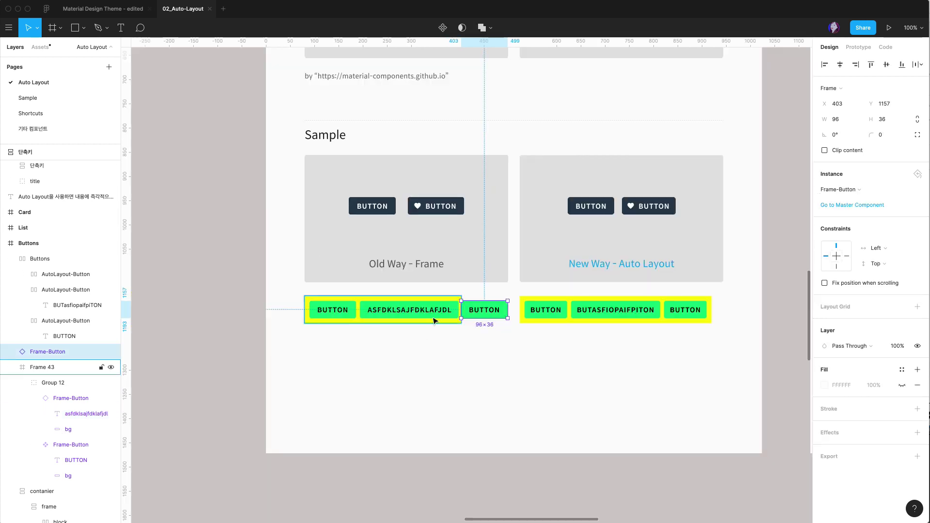
{"action": "left_click_drag", "start_coordinate": [587, 315], "coordinate": [615, 315]}
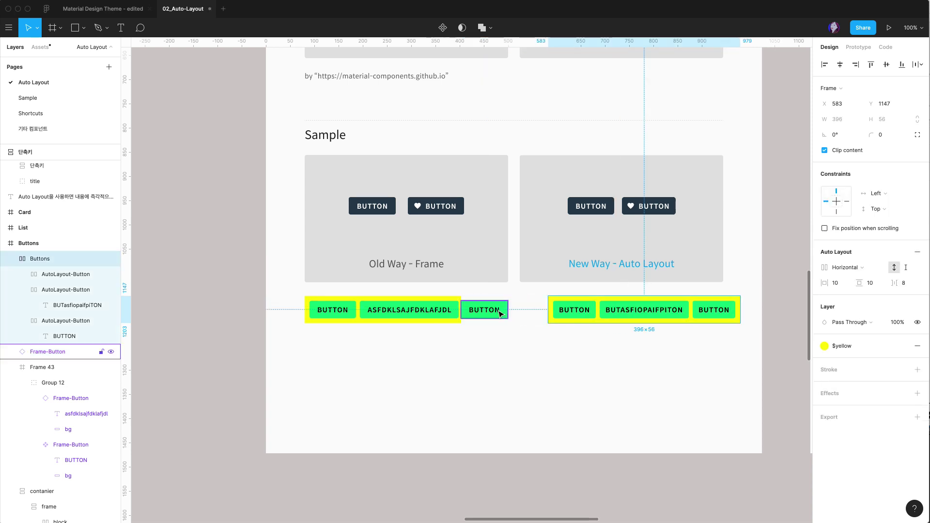
Step: Widen the yellow Frame 43 to 429 so that it extends behind the third Frame-Button
{"action": "left_click", "coordinate": [413, 305]}
{"action": "left_click_drag", "start_coordinate": [462, 301], "coordinate": [514, 301]}
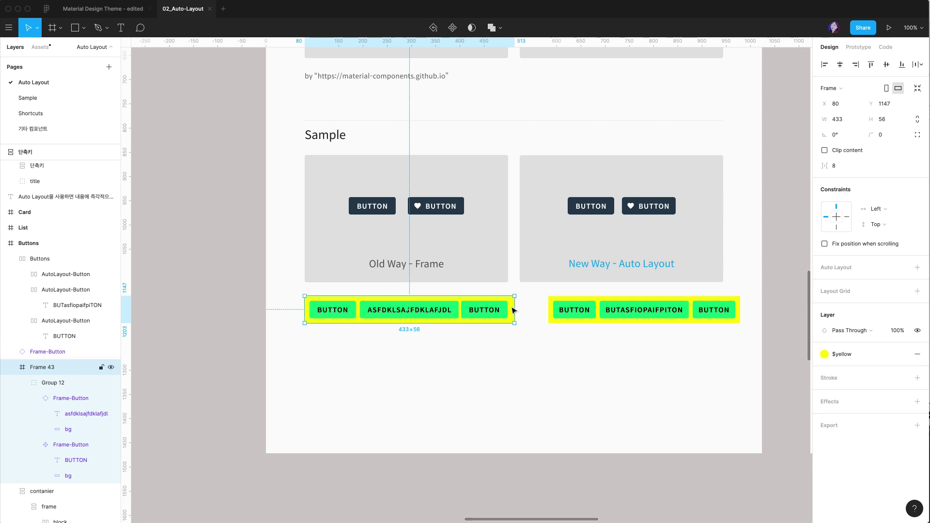
{"action": "left_click", "coordinate": [855, 122]}
{"action": "key", "text": "BackSpace"}
{"action": "key", "text": "BackSpace"}
{"action": "type", "text": "29"}
{"action": "key", "text": "Return"}
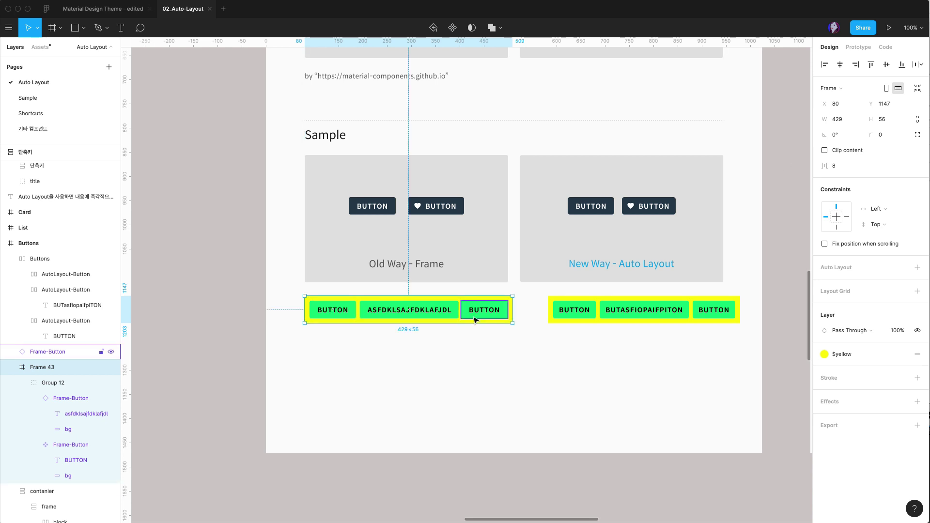
Step: Move the third Frame-Button into Group 12 inside Frame 43 in the layer hierarchy
{"action": "left_click", "coordinate": [475, 316], "text": "shift"}
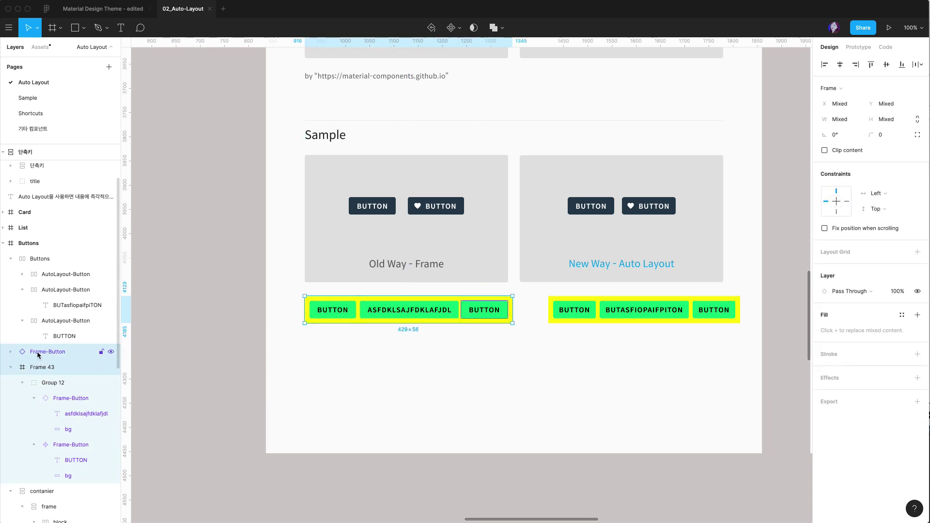
{"action": "left_click", "coordinate": [50, 382]}
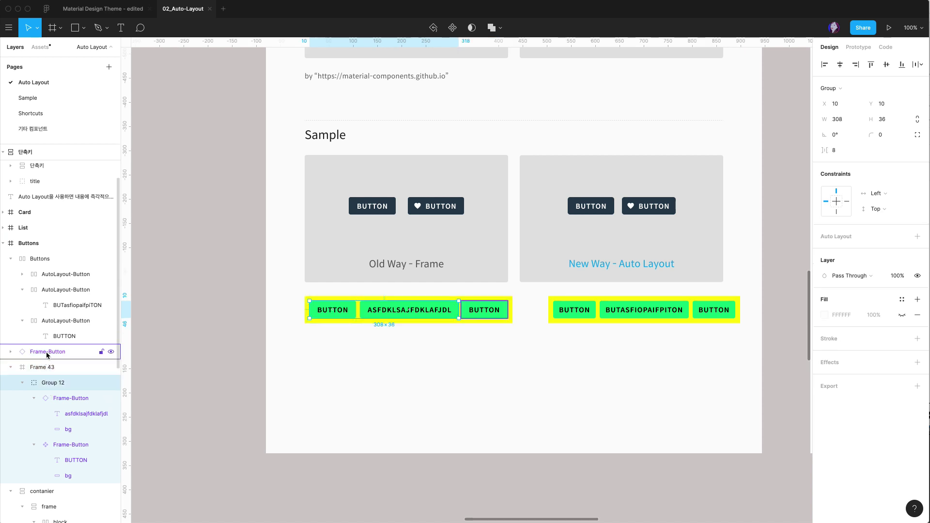
{"action": "left_click_drag", "start_coordinate": [47, 355], "coordinate": [68, 392]}
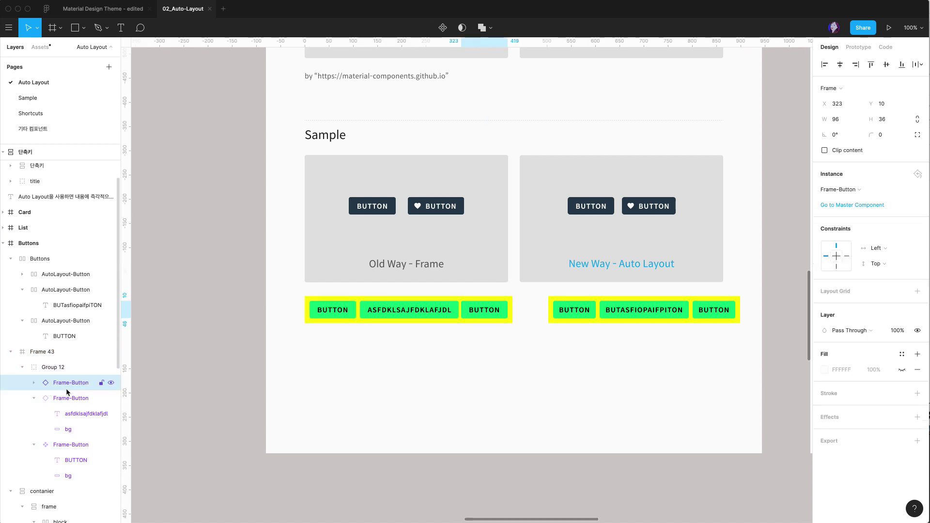
Step: Tidy up the three Frame-Buttons in Group 12 and set their horizontal spacing to 8
{"action": "left_click", "coordinate": [437, 313]}
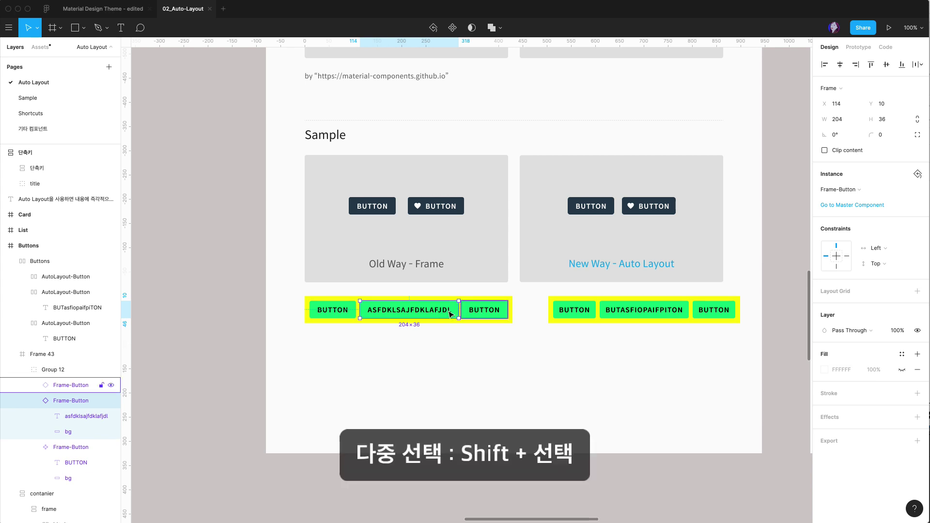
{"action": "left_click", "coordinate": [333, 311], "text": "shift"}
{"action": "left_click", "coordinate": [482, 308], "text": "shift"}
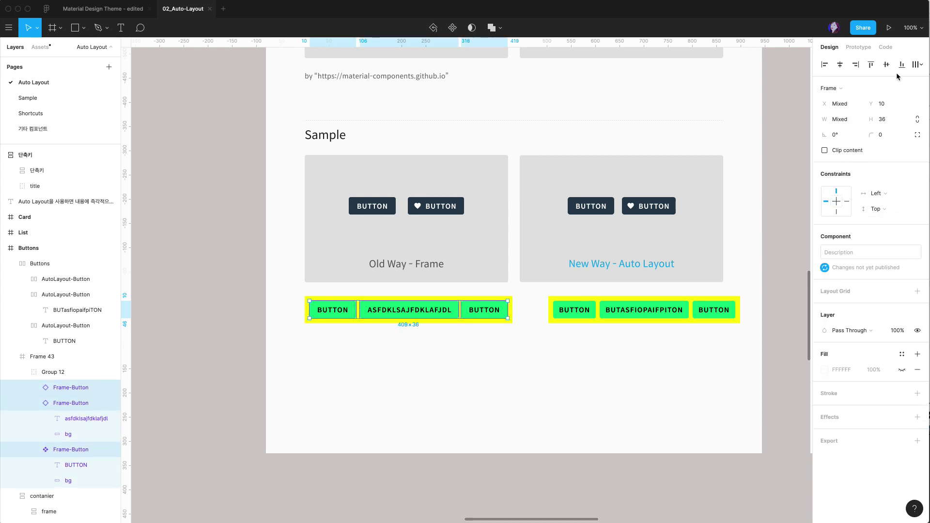
{"action": "left_click", "coordinate": [917, 65]}
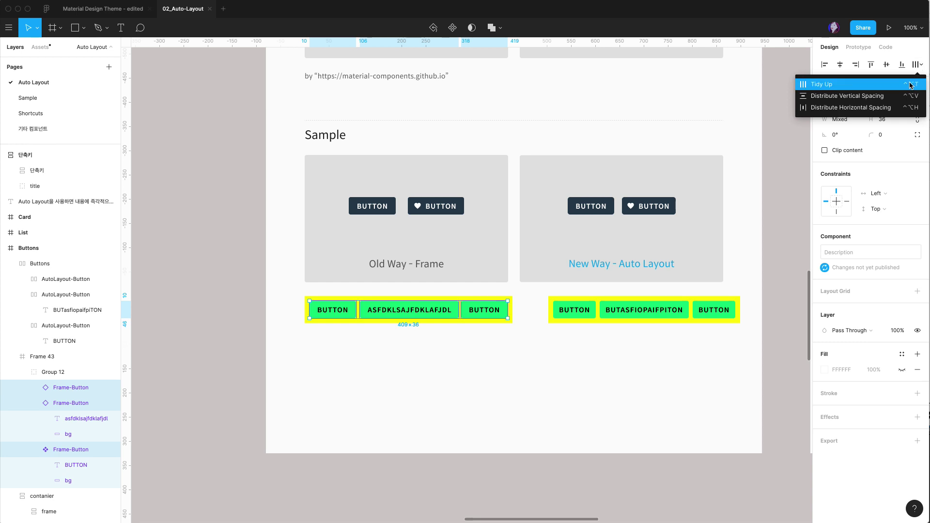
{"action": "left_click", "coordinate": [831, 85]}
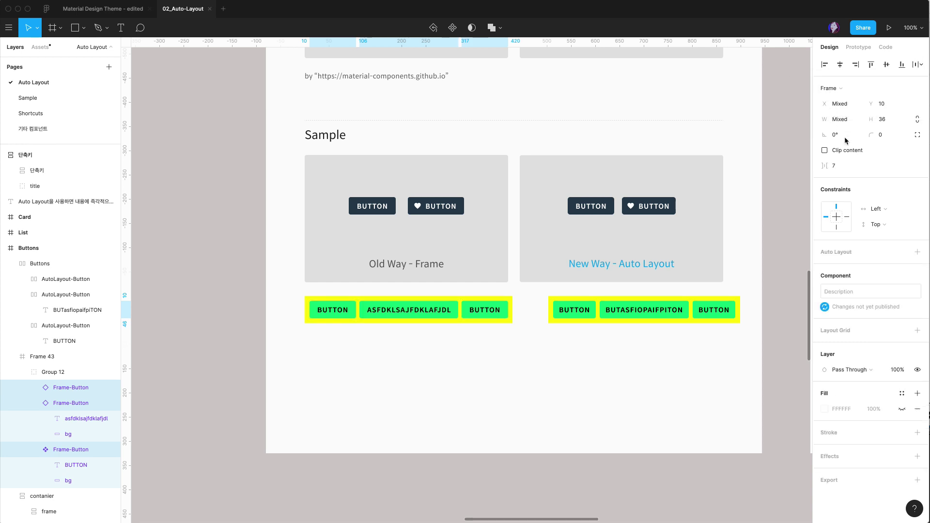
{"action": "right_click", "coordinate": [846, 165]}
{"action": "key", "text": "Escape"}
{"action": "type", "text": "8"}
{"action": "key", "text": "Return"}
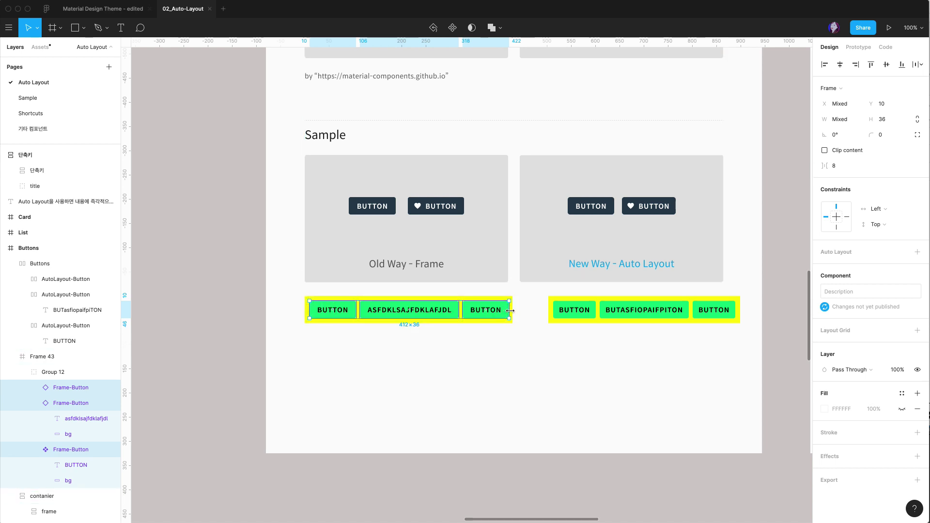
Step: Set the width of Frame 43 to 432 and move the auto-layout Buttons row back to X 524
{"action": "left_click", "coordinate": [449, 296]}
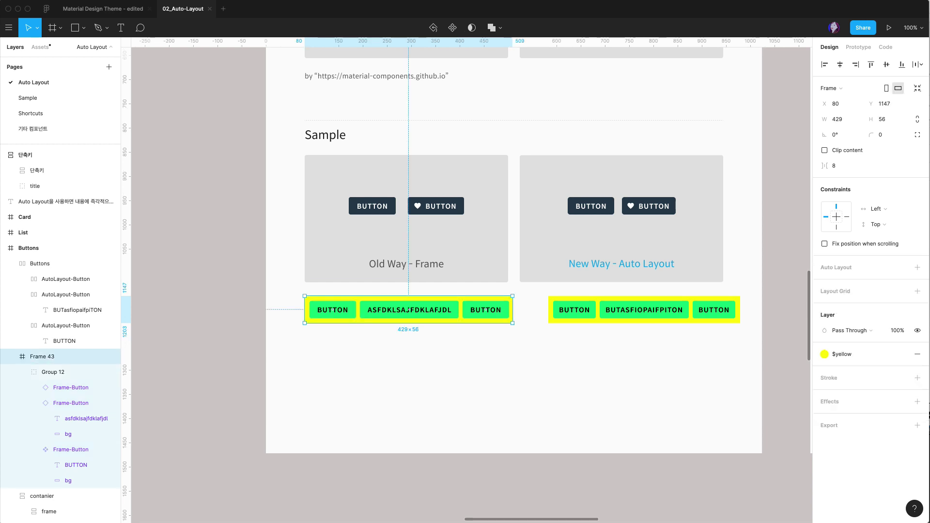
{"action": "left_click", "coordinate": [849, 121]}
{"action": "key", "text": "Return"}
{"action": "left_click", "coordinate": [522, 340]}
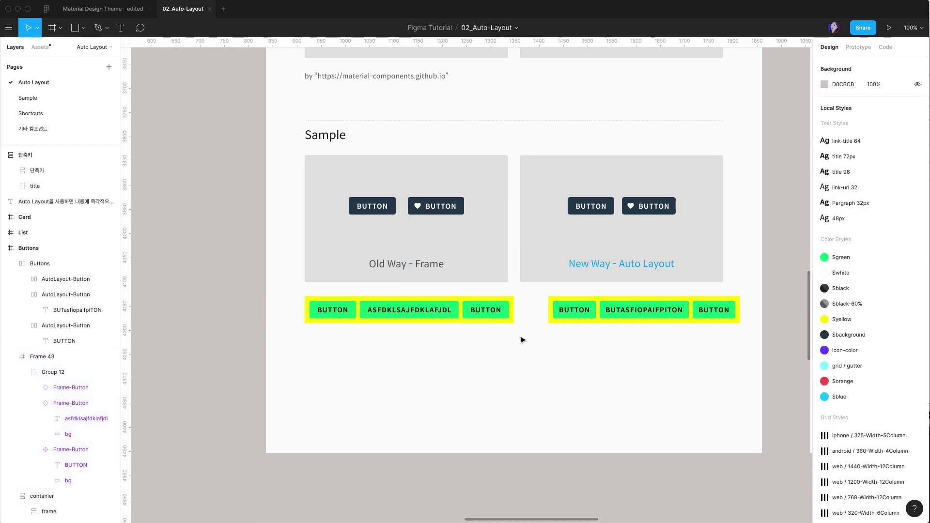
{"action": "left_click", "coordinate": [551, 324]}
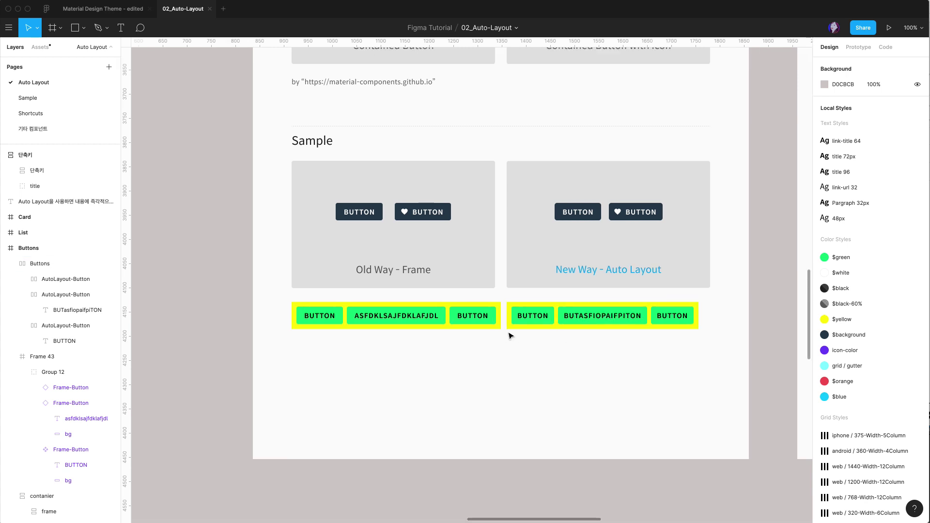
Step: Compare the old-way Frame 43 row with the auto-layout Buttons row and their layout properties
{"action": "left_click", "coordinate": [378, 313]}
{"action": "left_click", "coordinate": [558, 353]}
{"action": "left_click", "coordinate": [571, 321]}
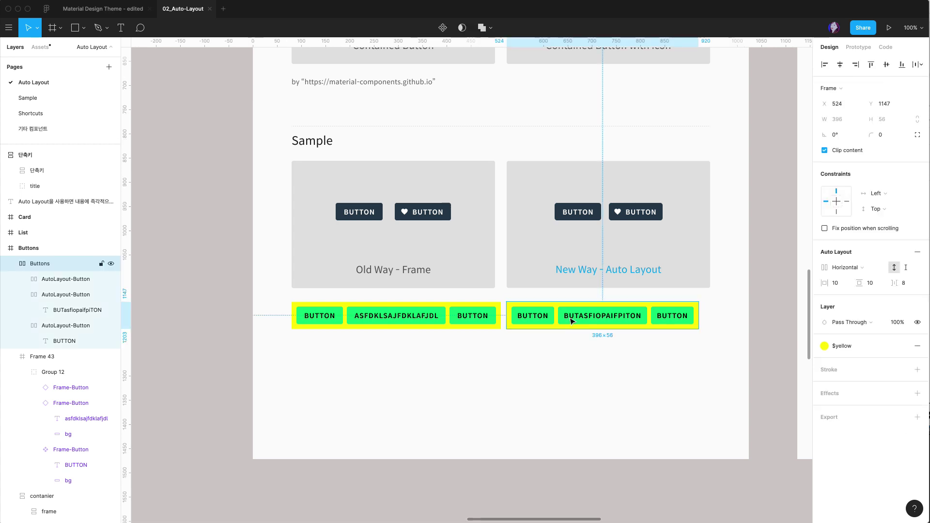
{"action": "left_click", "coordinate": [378, 315]}
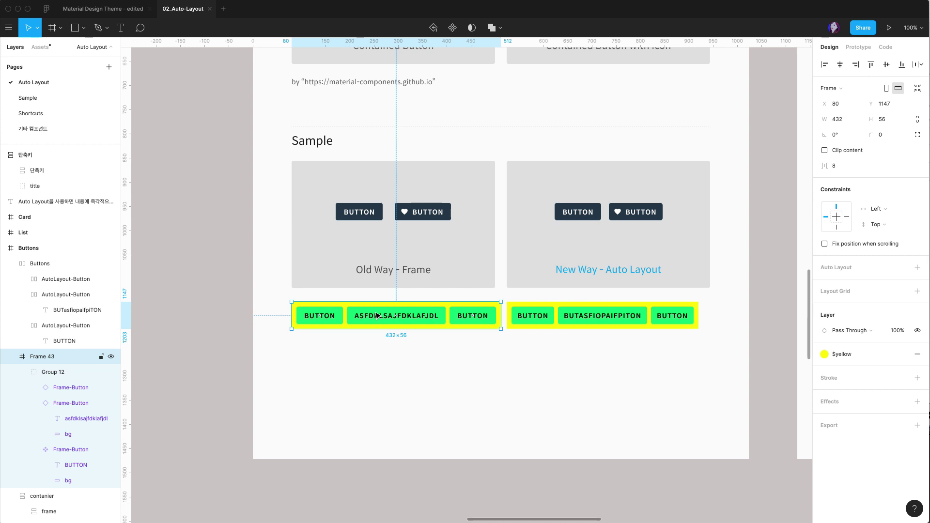
{"action": "key", "text": "Escape"}
{"action": "left_click", "coordinate": [451, 319]}
{"action": "left_click", "coordinate": [609, 325]}
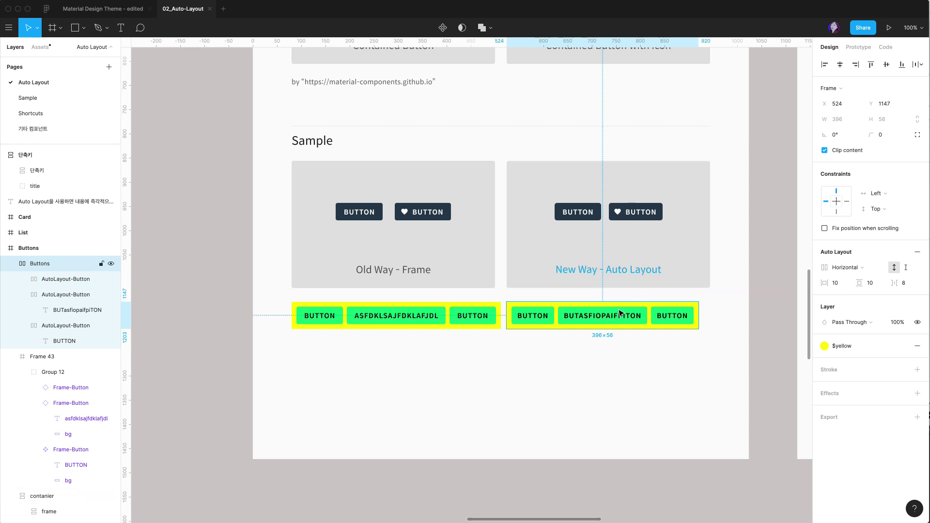
{"action": "left_click", "coordinate": [630, 347]}
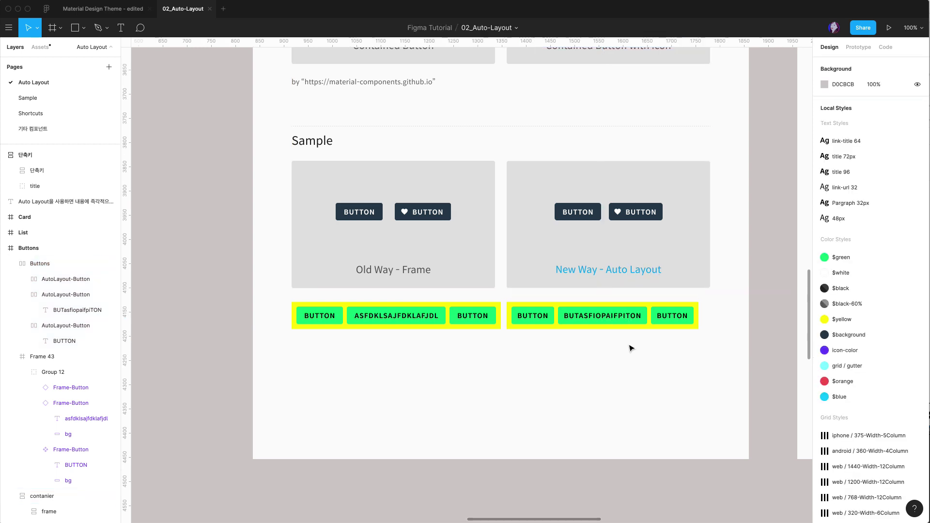
Step: Change the auto layout direction of the Buttons frame to Vertical
{"action": "left_click", "coordinate": [610, 318]}
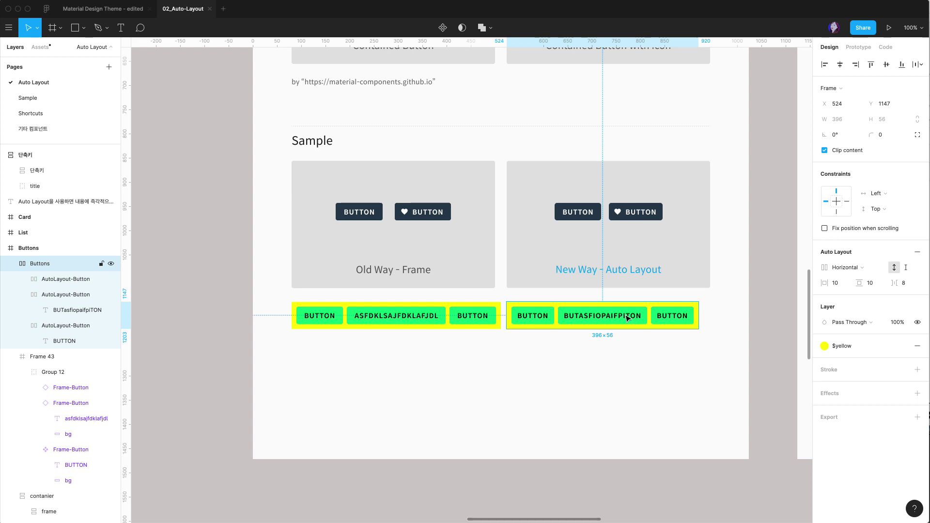
{"action": "left_click", "coordinate": [870, 270]}
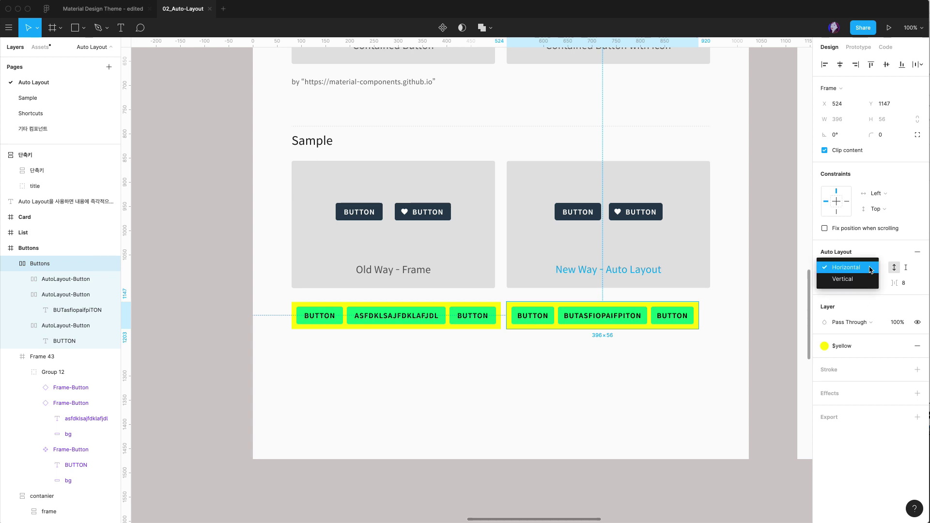
{"action": "left_click", "coordinate": [847, 279]}
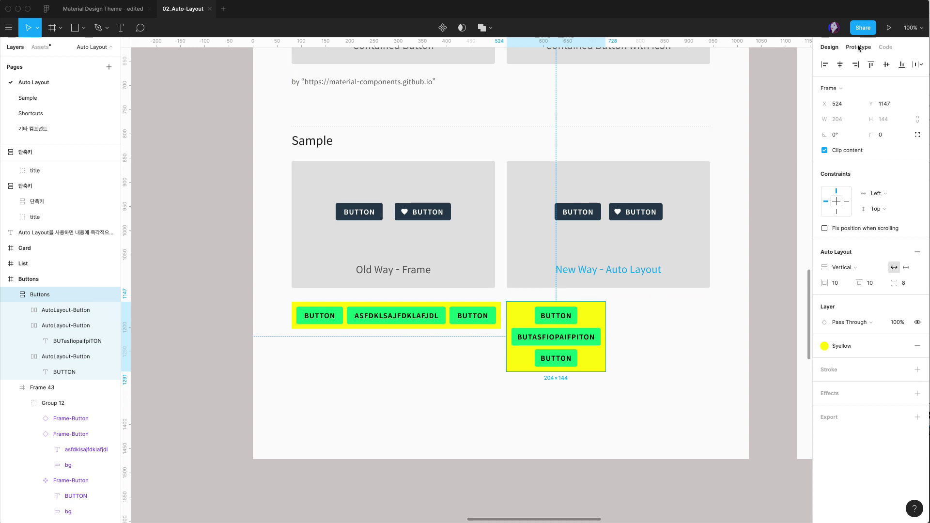
Step: Align all three AutoLayout-Buttons to the left within the vertical Buttons frame
{"action": "left_click", "coordinate": [63, 311]}
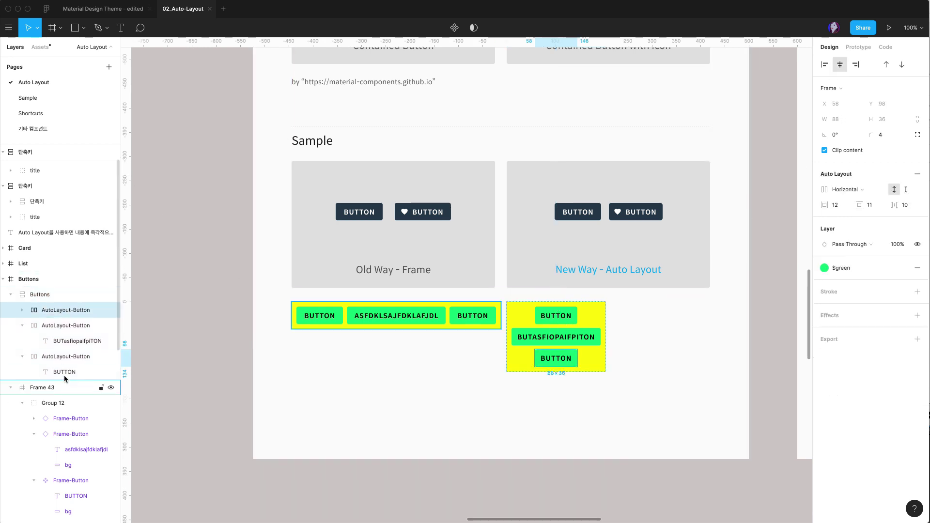
{"action": "left_click", "coordinate": [66, 361], "text": "shift"}
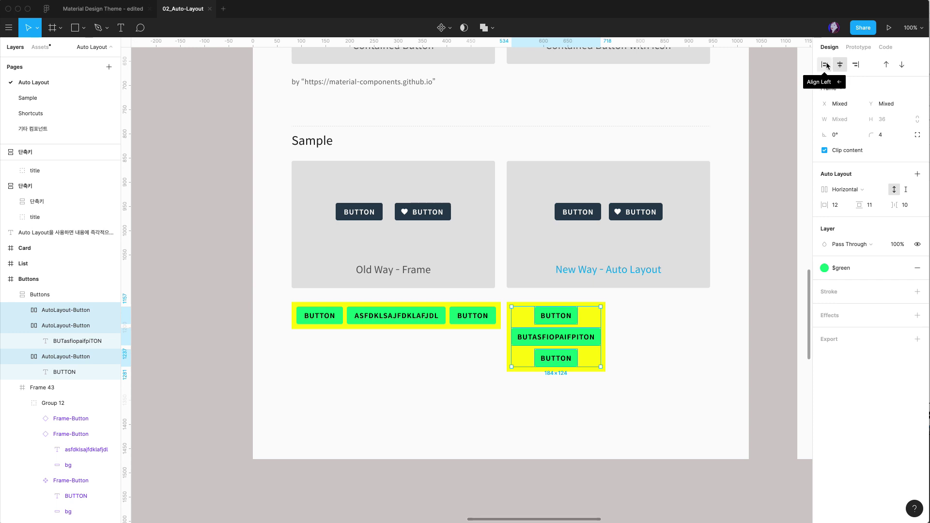
{"action": "left_click", "coordinate": [826, 65]}
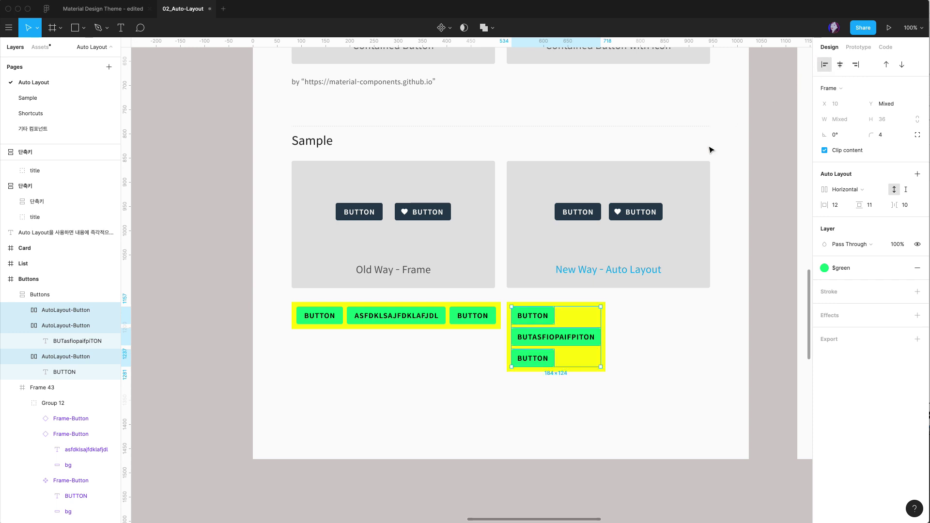
{"action": "left_click", "coordinate": [775, 353]}
Step: Increase the height of Frame 43 to 144 and stack its second and third Frame-Buttons below the first
{"action": "left_click", "coordinate": [377, 327]}
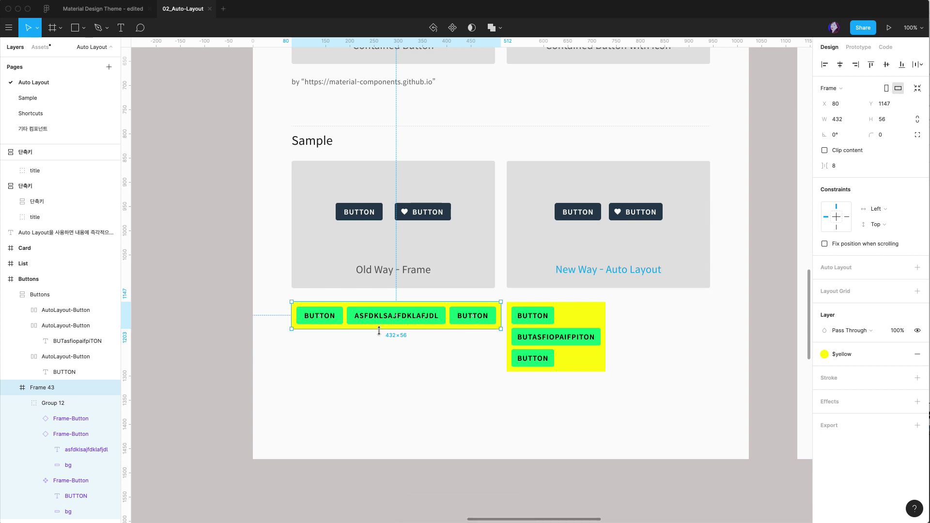
{"action": "left_click_drag", "start_coordinate": [380, 330], "coordinate": [379, 372]}
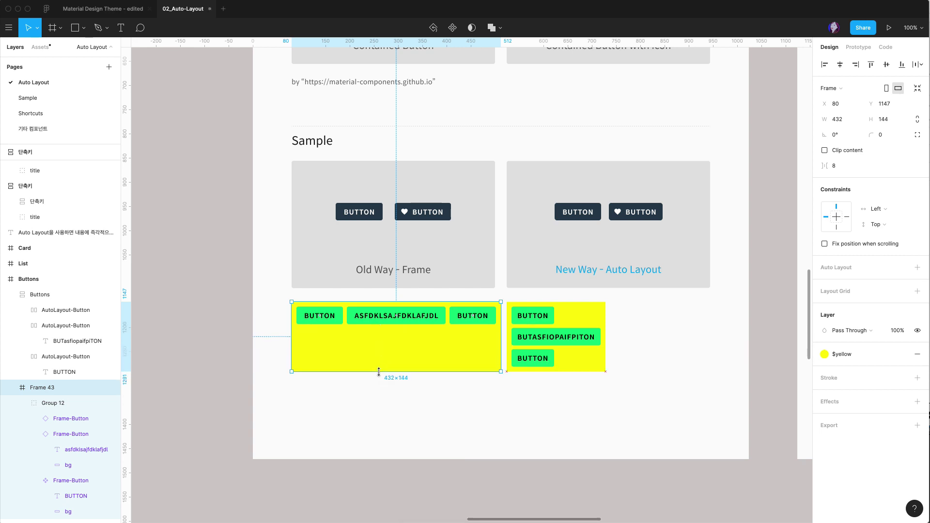
{"action": "left_click", "coordinate": [367, 323]}
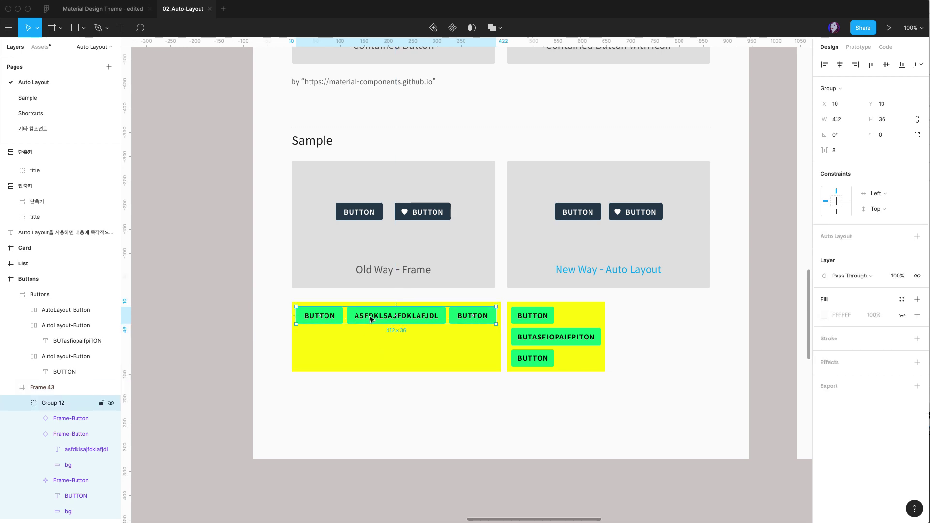
{"action": "double_click", "coordinate": [368, 322]}
{"action": "left_click_drag", "start_coordinate": [368, 322], "coordinate": [322, 339]}
{"action": "left_click_drag", "start_coordinate": [475, 320], "coordinate": [321, 363]}
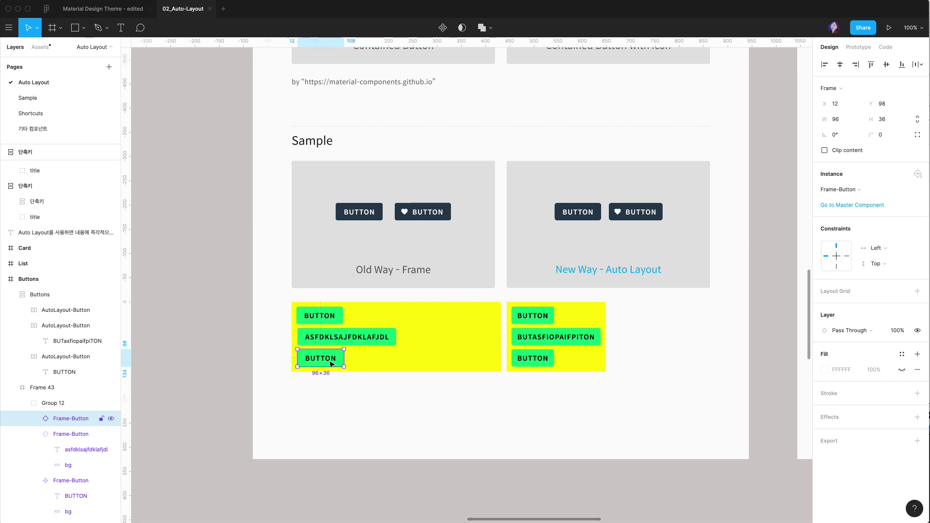
{"action": "left_click", "coordinate": [375, 387]}
Step: Narrow Frame 43 to a width of 226 around the stacked buttons and select its Group 12
{"action": "left_click", "coordinate": [470, 359]}
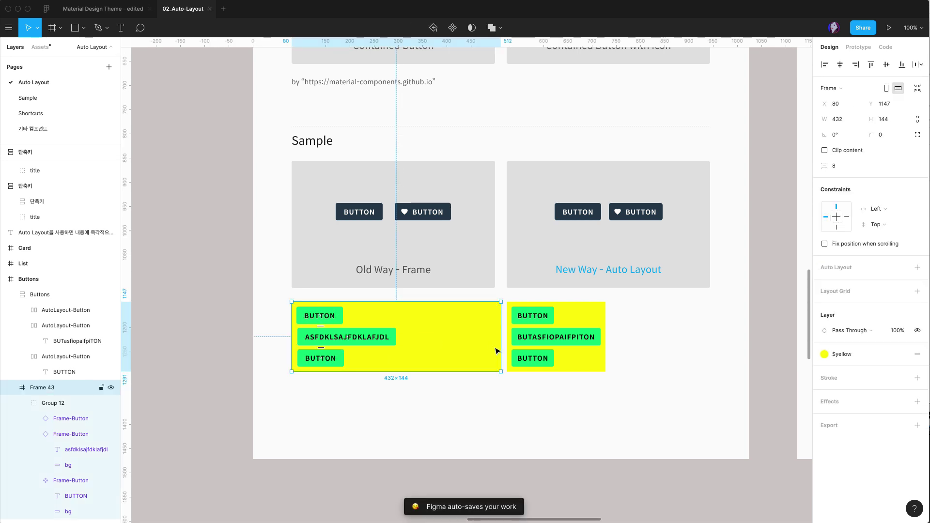
{"action": "left_click_drag", "start_coordinate": [501, 342], "coordinate": [403, 342]}
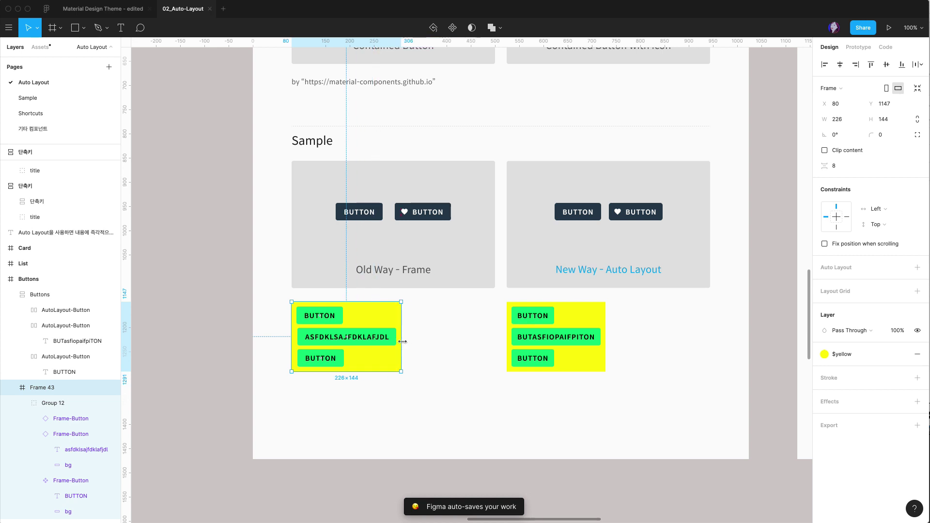
{"action": "key", "text": "Return"}
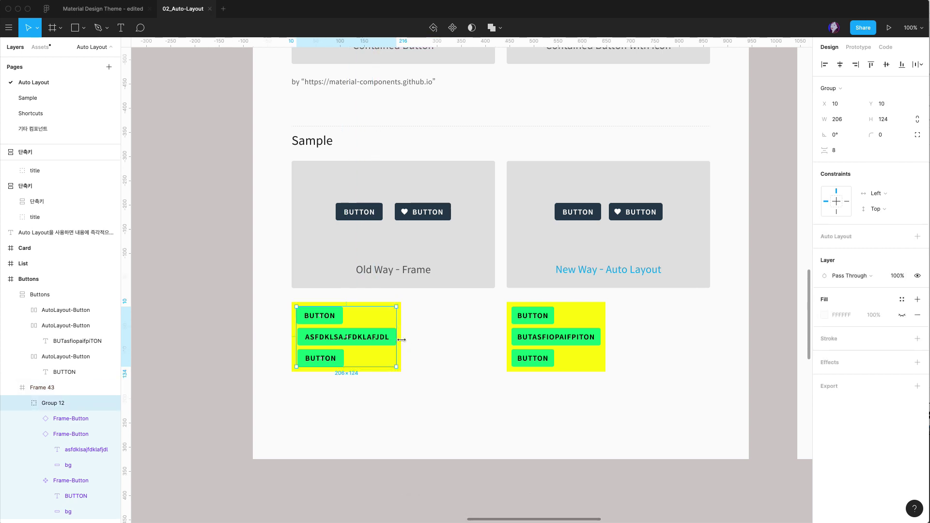
Step: Change the fill of the middle AutoLayout-Button in the vertical Buttons frame to the $orange color style
{"action": "left_click", "coordinate": [411, 345]}
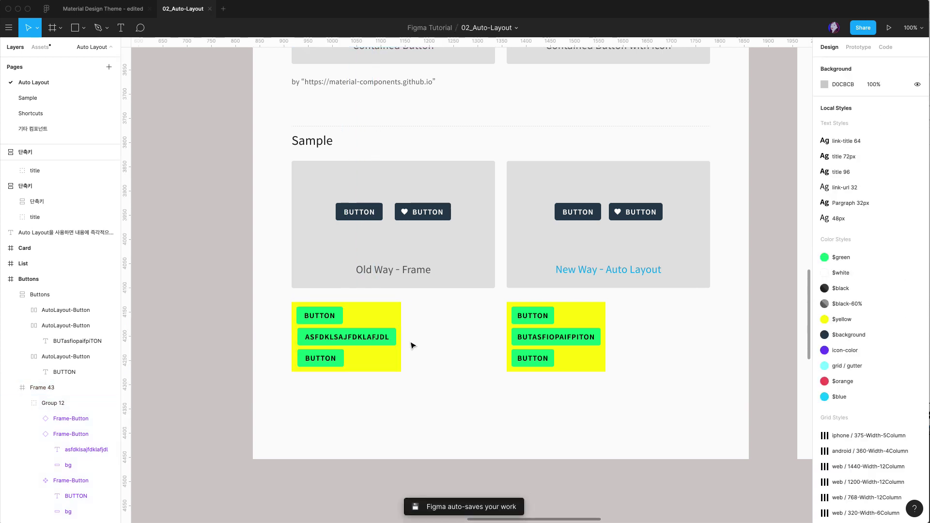
{"action": "scroll", "coordinate": [411, 345], "scroll_direction": "down", "scroll_amount": 1}
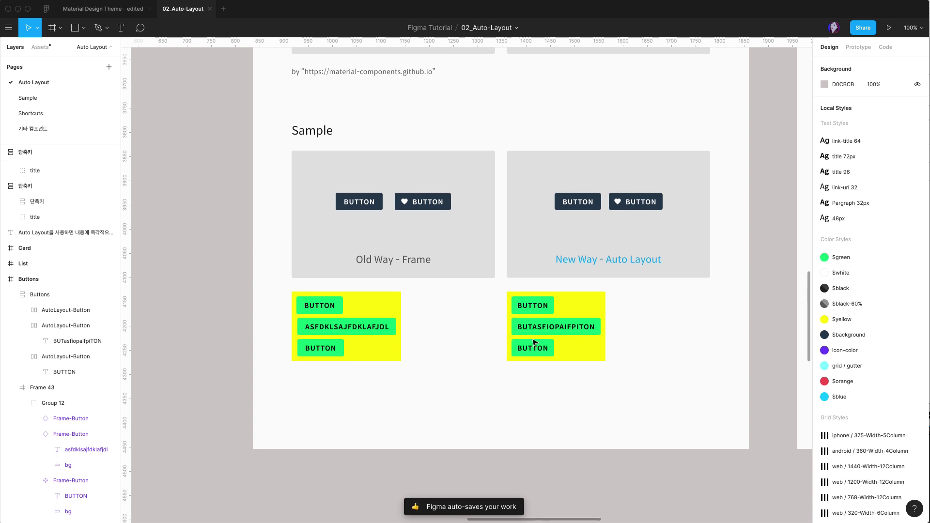
{"action": "left_click", "coordinate": [559, 332]}
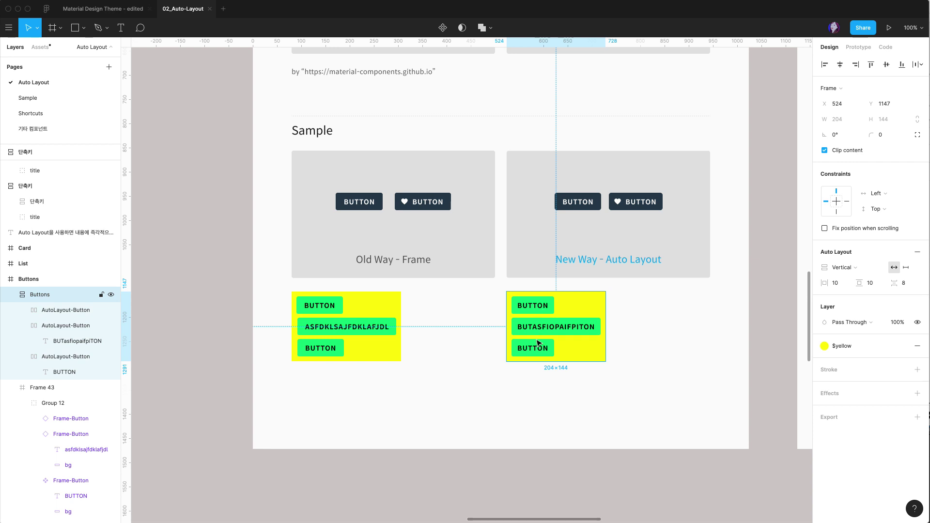
{"action": "left_click", "coordinate": [702, 349]}
{"action": "left_click", "coordinate": [542, 330]}
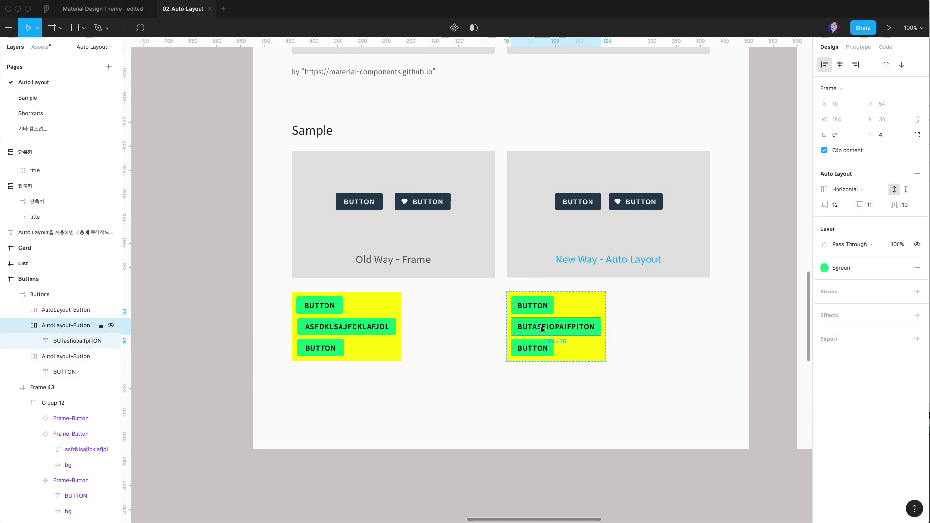
{"action": "left_click", "coordinate": [875, 269]}
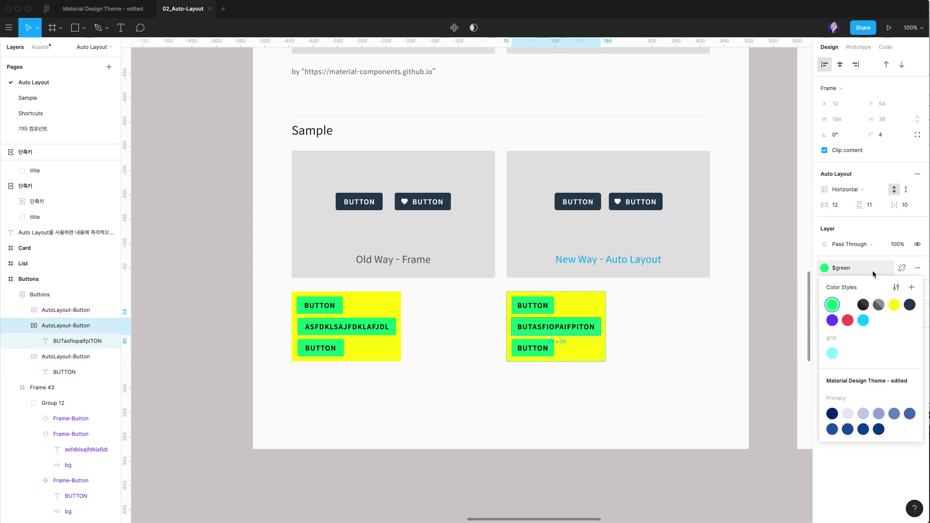
{"action": "left_click", "coordinate": [855, 324]}
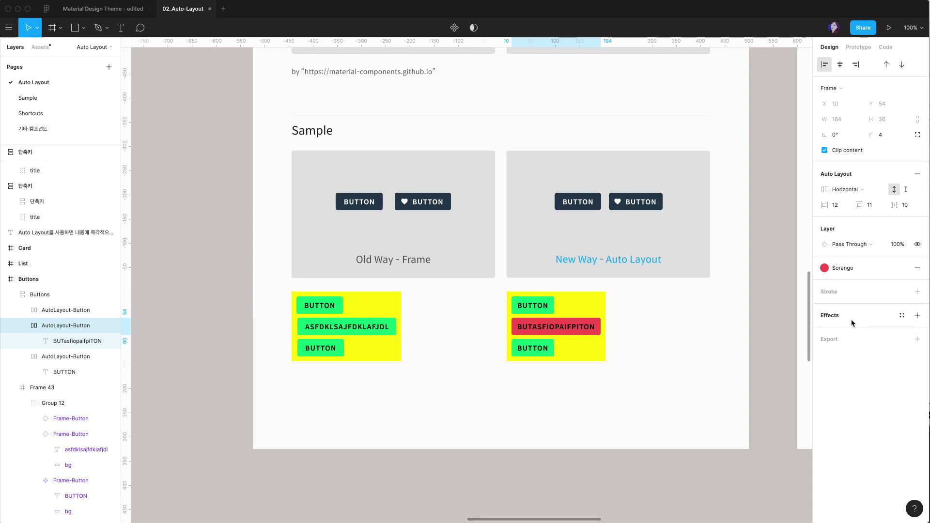
Step: Apply the $orange color style to the bg layer of the middle Frame-Button in Frame 43
{"action": "left_click", "coordinate": [293, 330]}
{"action": "double_click", "coordinate": [365, 332]}
{"action": "double_click", "coordinate": [371, 332]}
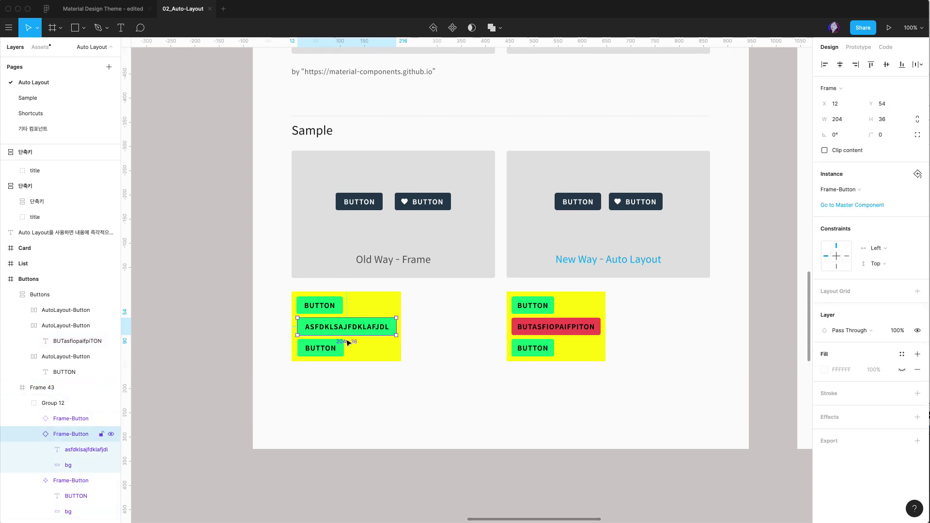
{"action": "left_click", "coordinate": [78, 465]}
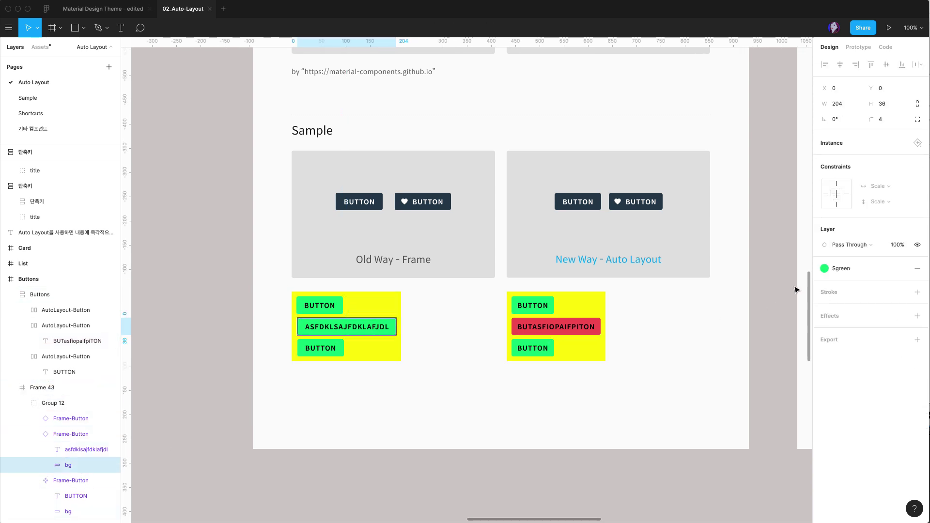
{"action": "left_click", "coordinate": [841, 268]}
{"action": "left_click", "coordinate": [855, 324]}
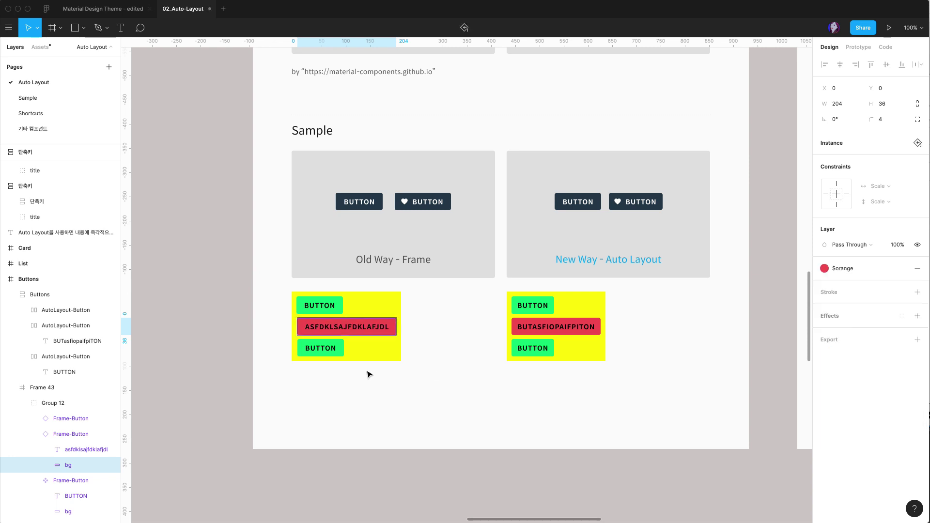
{"action": "left_click", "coordinate": [327, 380]}
Step: Align all three Frame-Buttons inside Group 12 to the left
{"action": "left_click", "coordinate": [321, 353]}
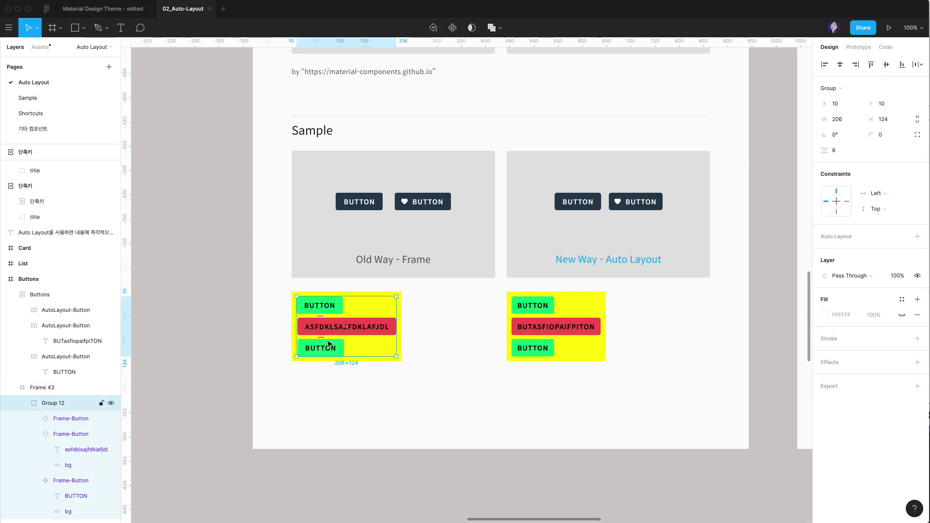
{"action": "scroll", "coordinate": [57, 349], "scroll_direction": "down", "scroll_amount": 5}
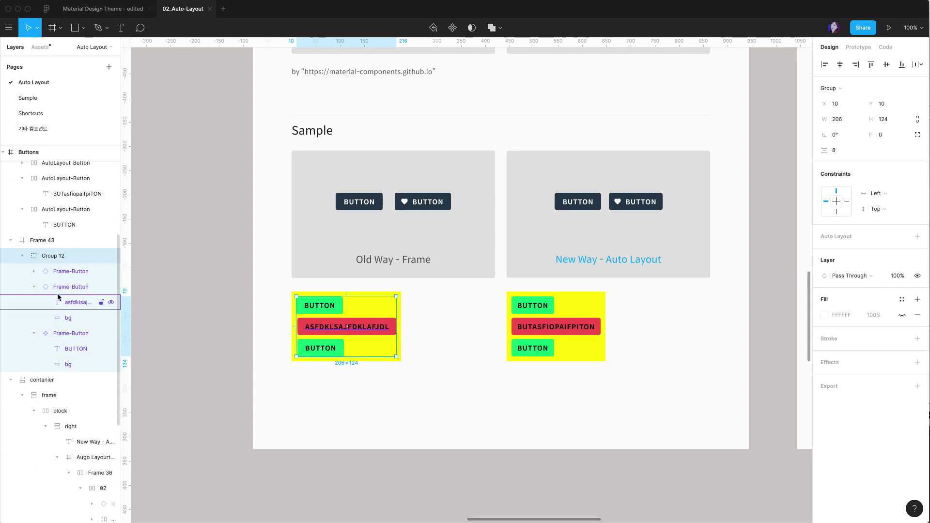
{"action": "left_click", "coordinate": [58, 280]}
{"action": "left_click", "coordinate": [69, 333], "text": "shift"}
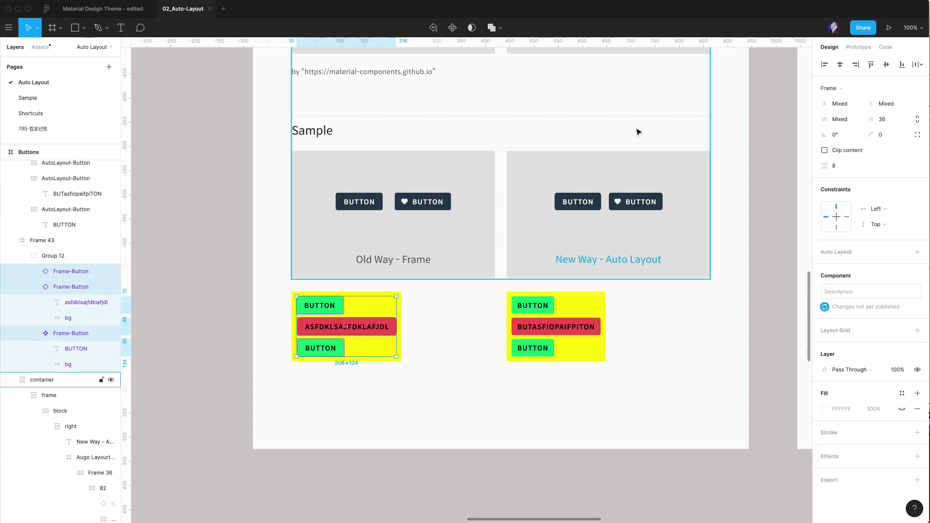
{"action": "left_click", "coordinate": [825, 64]}
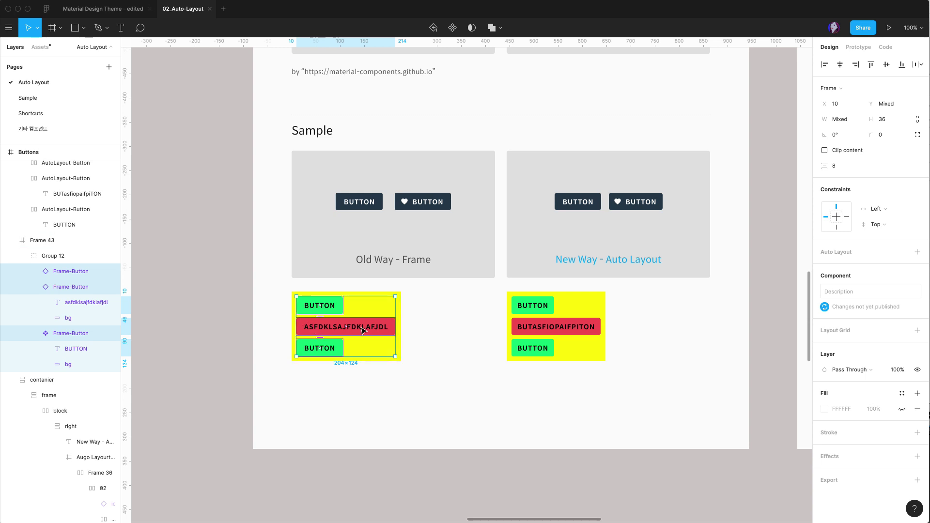
Step: Reduce the width of Frame 43 by 2 to 224
{"action": "left_click", "coordinate": [58, 256]}
{"action": "left_click", "coordinate": [48, 240]}
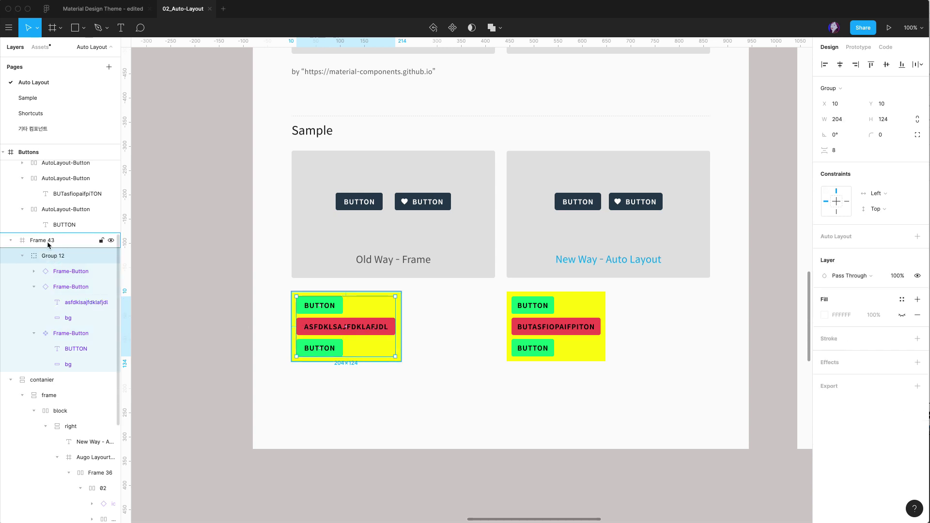
{"action": "left_click", "coordinate": [844, 121]}
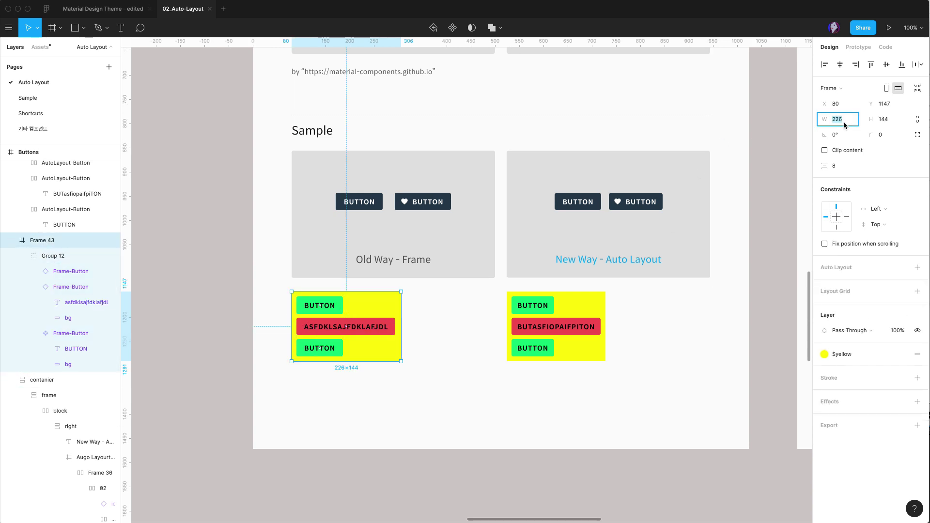
{"action": "left_click", "coordinate": [844, 124]}
{"action": "type", "text": "-2"}
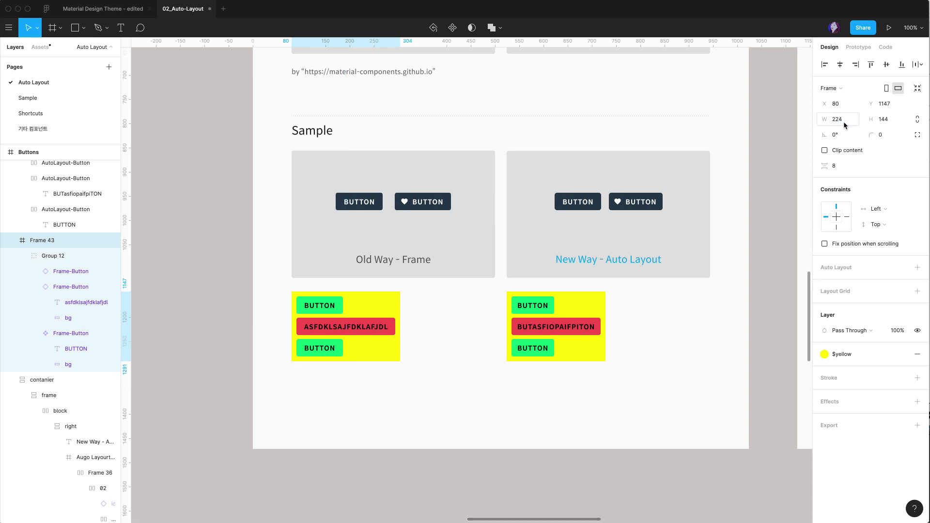
{"action": "key", "text": "Return"}
{"action": "left_click", "coordinate": [472, 352]}
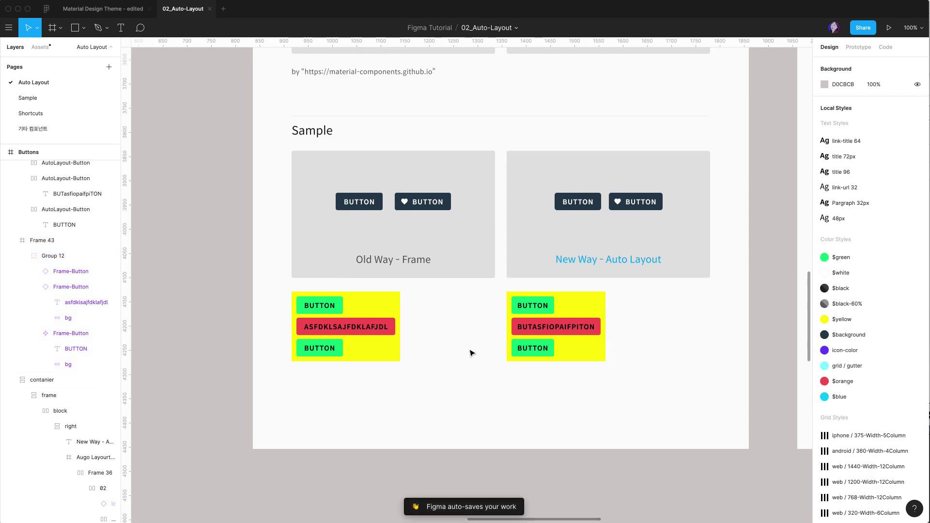
Step: Examine the alignment, spacing and margins of the stacked buttons in Frame 43 up close
{"action": "left_click", "coordinate": [354, 334]}
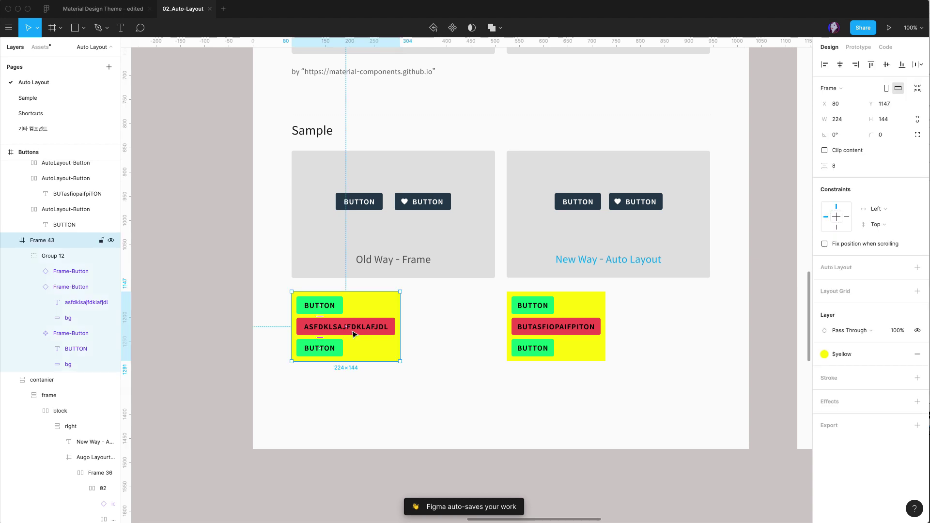
{"action": "key", "text": "super+equal"}
{"action": "scroll", "coordinate": [354, 333], "scroll_direction": "left", "scroll_amount": 5}
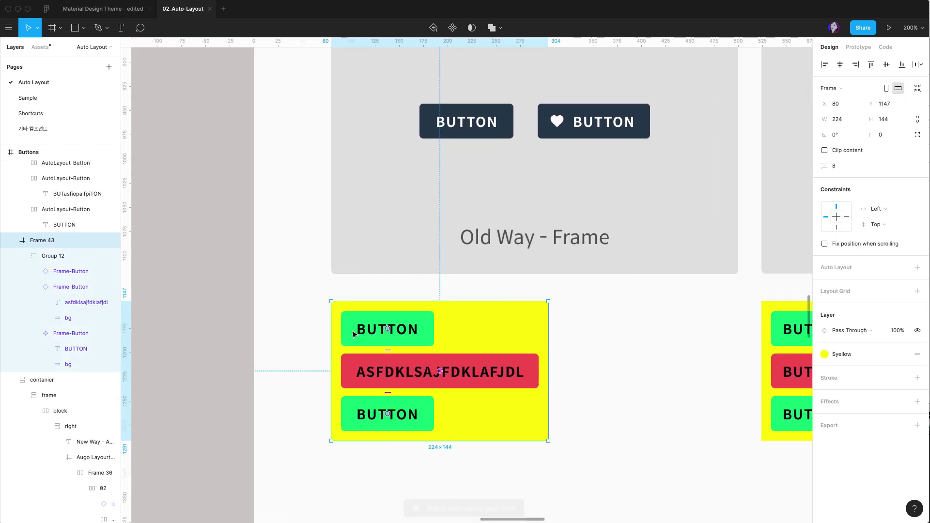
{"action": "key", "text": "super+equal"}
{"action": "scroll", "coordinate": [354, 331], "scroll_direction": "down", "scroll_amount": 4}
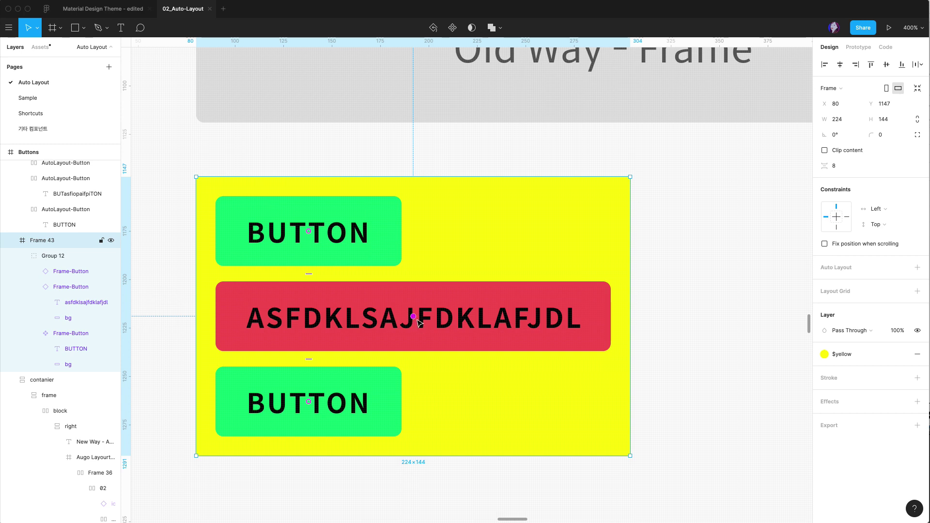
{"action": "scroll", "coordinate": [417, 323], "scroll_direction": "up", "scroll_amount": 3}
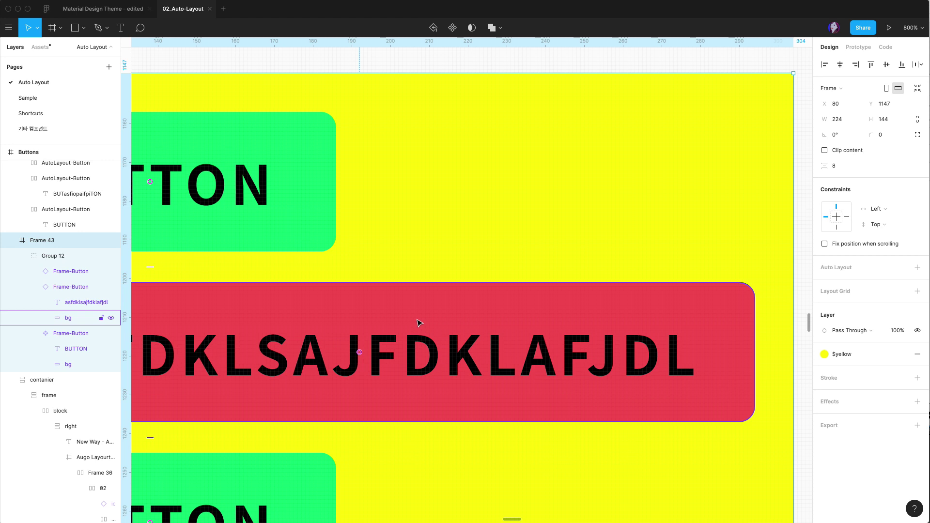
{"action": "scroll", "coordinate": [417, 323], "scroll_direction": "down", "scroll_amount": 3}
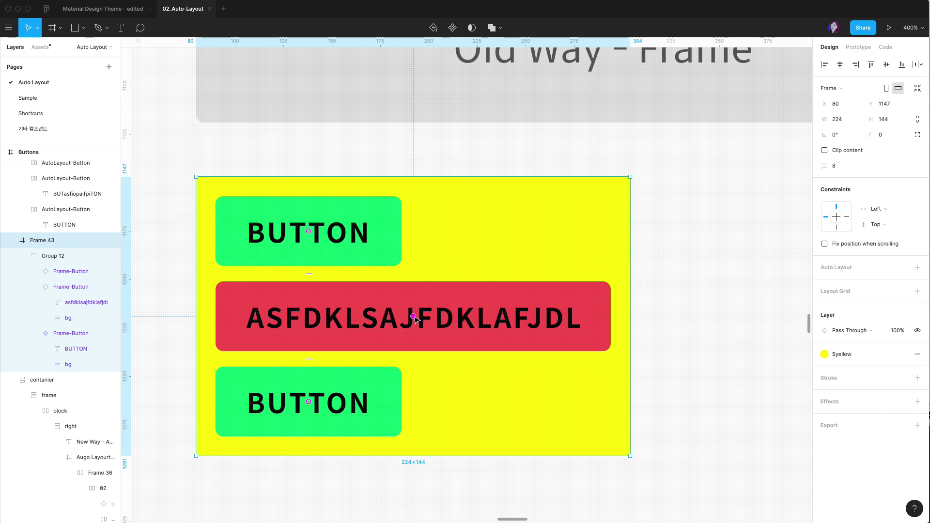
{"action": "mouse_move", "coordinate": [414, 318]}
{"action": "left_mouse_down"}
{"action": "mouse_move", "coordinate": [421, 328]}
{"action": "mouse_move", "coordinate": [415, 403]}
{"action": "mouse_move", "coordinate": [415, 237]}
{"action": "mouse_move", "coordinate": [417, 319]}
{"action": "left_mouse_up"}
{"action": "key", "text": "shift+0"}
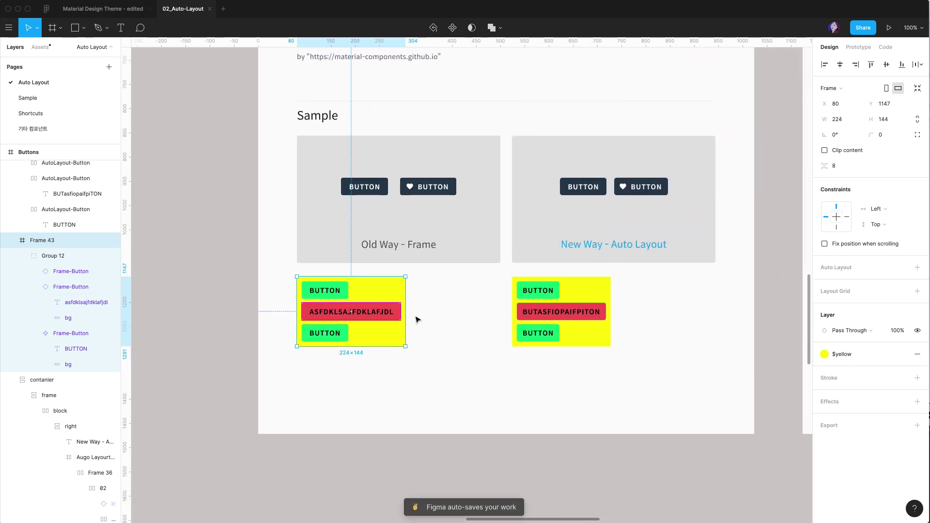
Step: Try reordering the orange AutoLayout-Button up and down within the vertical Buttons stack
{"action": "left_click", "coordinate": [546, 332]}
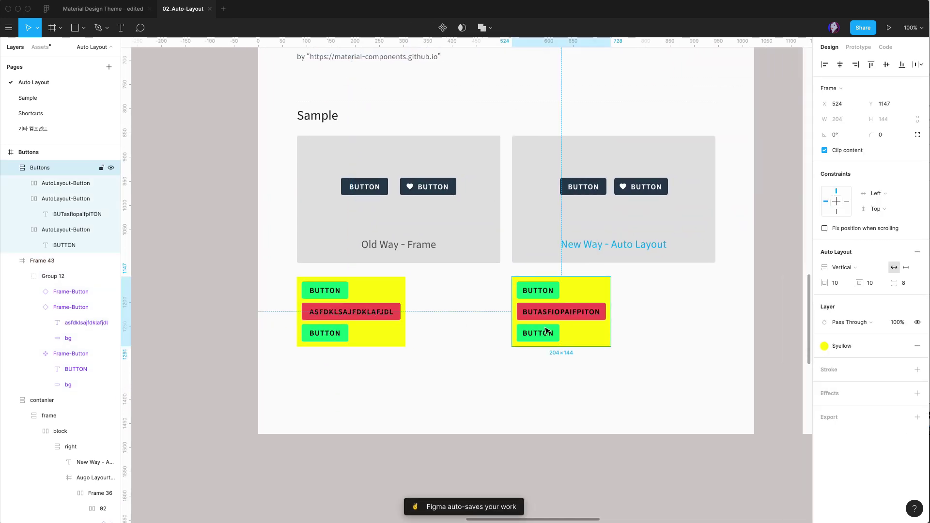
{"action": "left_click", "coordinate": [55, 199]}
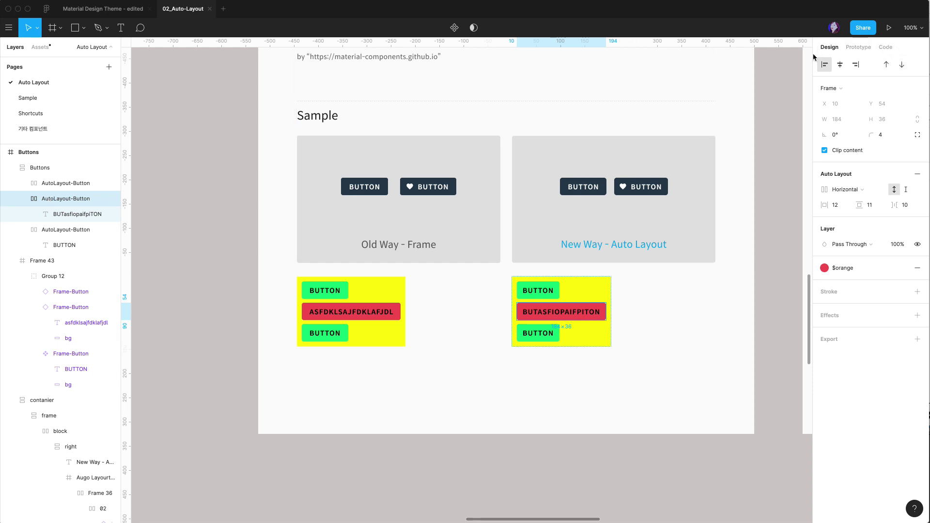
{"action": "left_click", "coordinate": [887, 65]}
{"action": "left_click", "coordinate": [903, 65]}
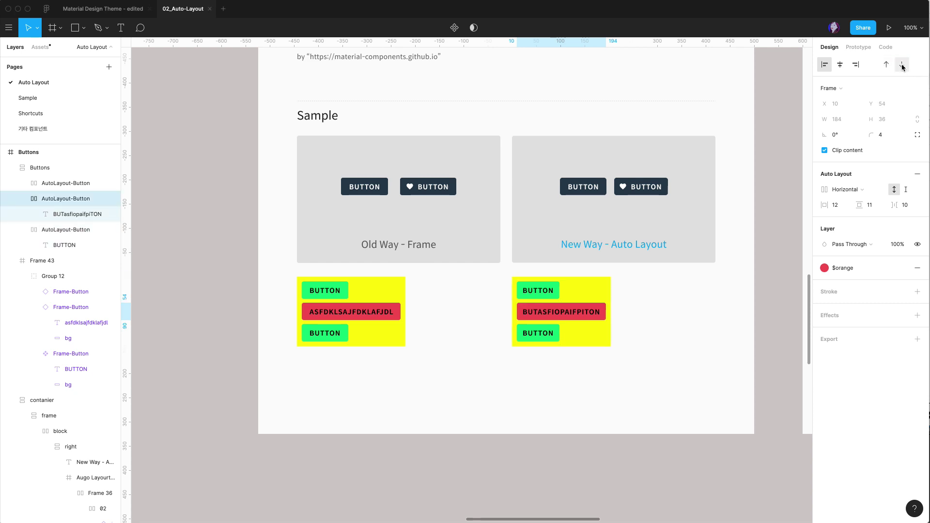
{"action": "left_click", "coordinate": [902, 66]}
{"action": "left_click", "coordinate": [886, 65]}
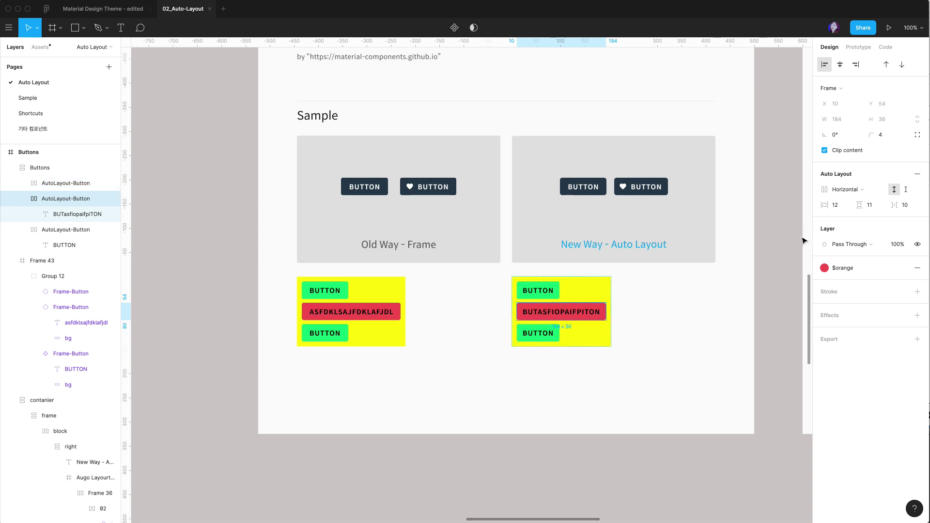
{"action": "left_click", "coordinate": [774, 256]}
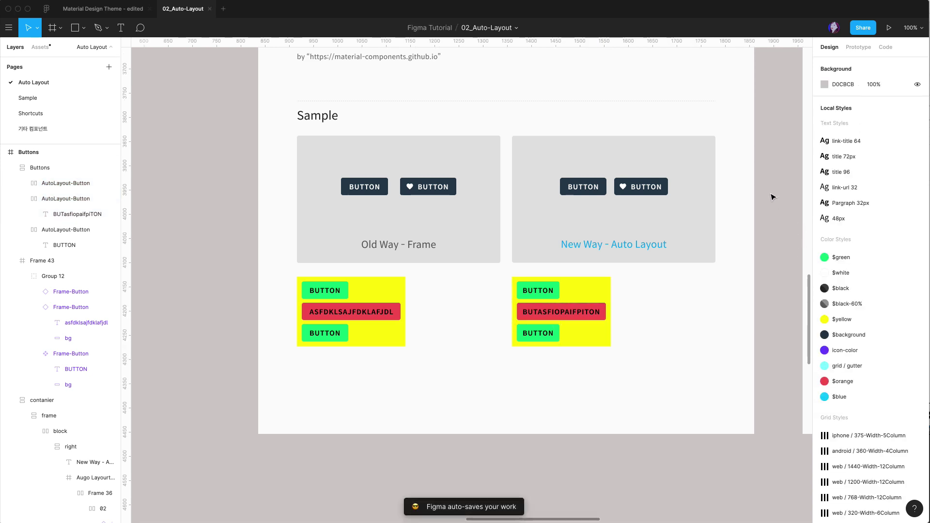
Step: Copy the heart icon from the dark icon button in the New Way - Auto Layout sample
{"action": "scroll", "coordinate": [772, 197], "scroll_direction": "down", "scroll_amount": 1}
{"action": "scroll", "coordinate": [772, 197], "scroll_direction": "up", "scroll_amount": 1}
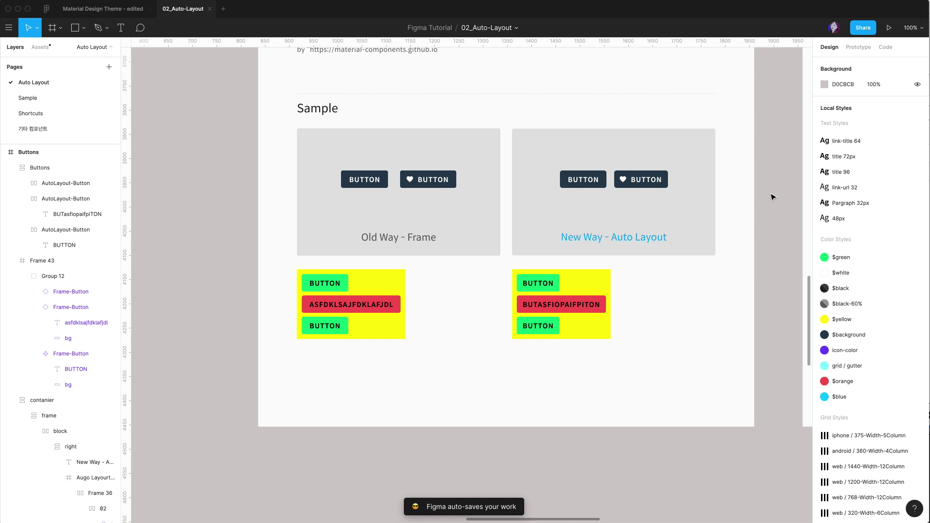
{"action": "left_click", "coordinate": [626, 182]}
{"action": "double_click", "coordinate": [626, 182]}
{"action": "double_click", "coordinate": [627, 182]}
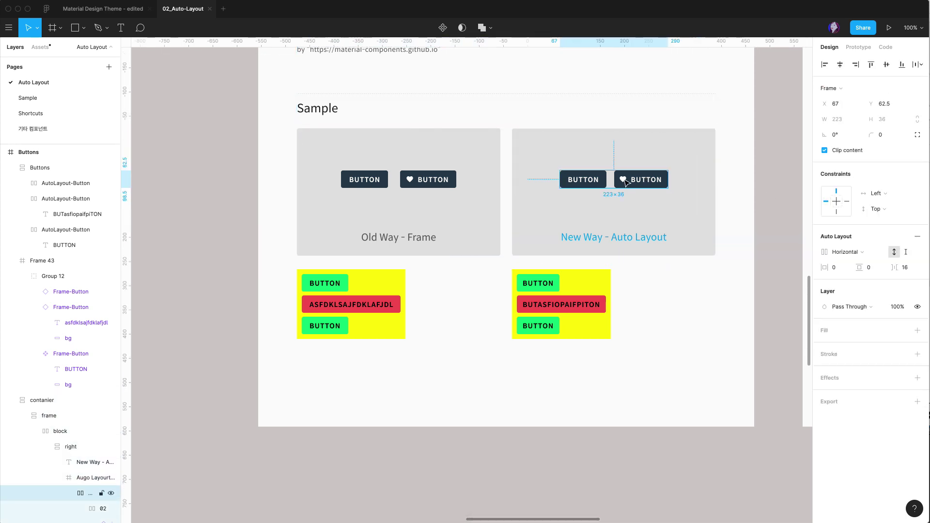
{"action": "double_click", "coordinate": [627, 182]}
{"action": "double_click", "coordinate": [626, 182]}
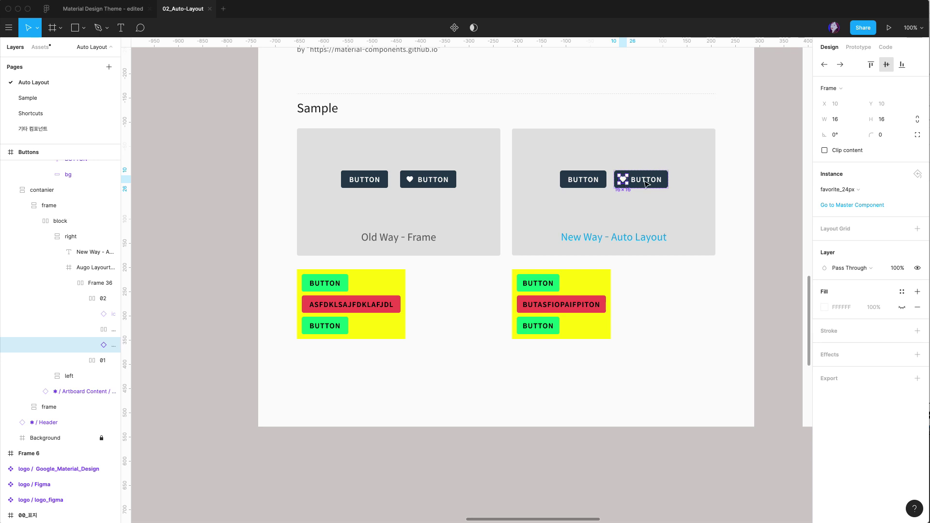
Step: Paste the heart icon beside the label inside the orange AutoLayout-Button
{"action": "left_click", "coordinate": [535, 309]}
{"action": "double_click", "coordinate": [535, 308]}
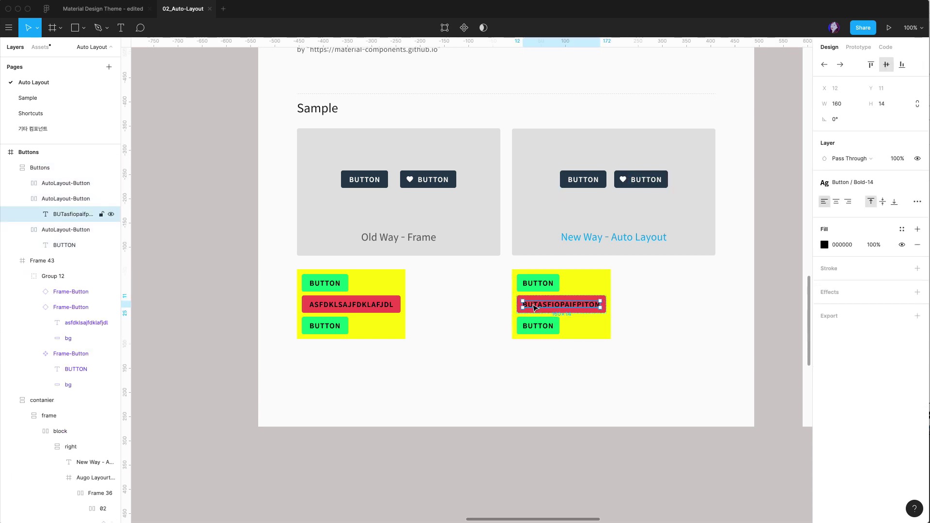
{"action": "left_click", "coordinate": [58, 201]}
{"action": "left_click", "coordinate": [56, 218]}
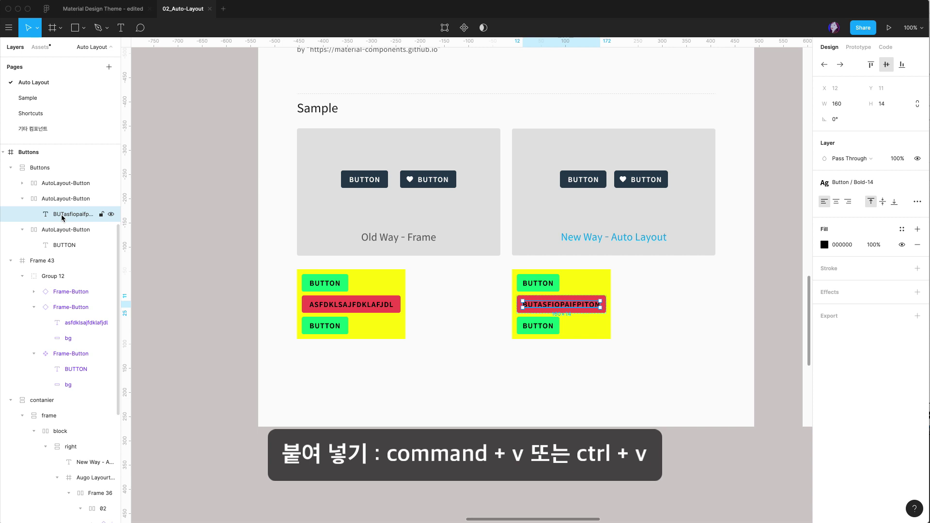
{"action": "key", "text": "super+v"}
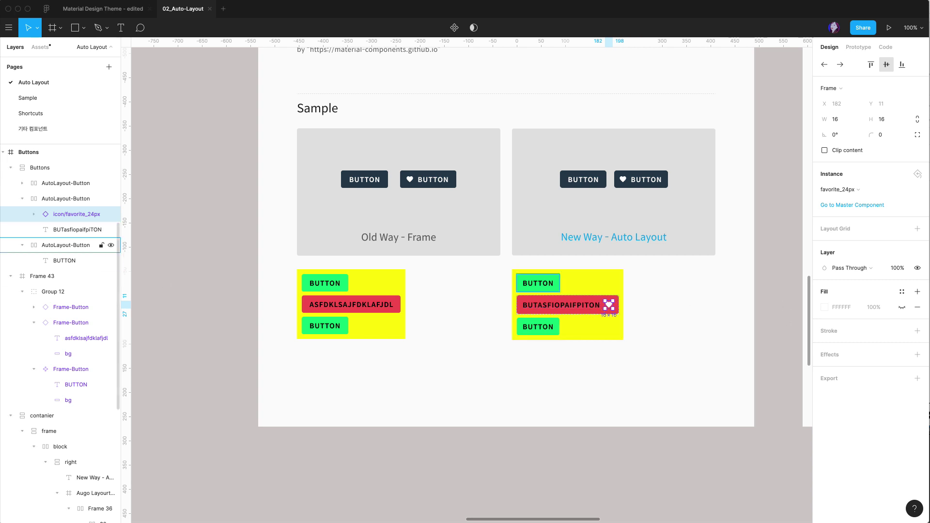
Step: Recolor the heart shape inside the orange AutoLayout-Button with the Black / black color style
{"action": "left_click", "coordinate": [34, 214]}
{"action": "left_click", "coordinate": [72, 231]}
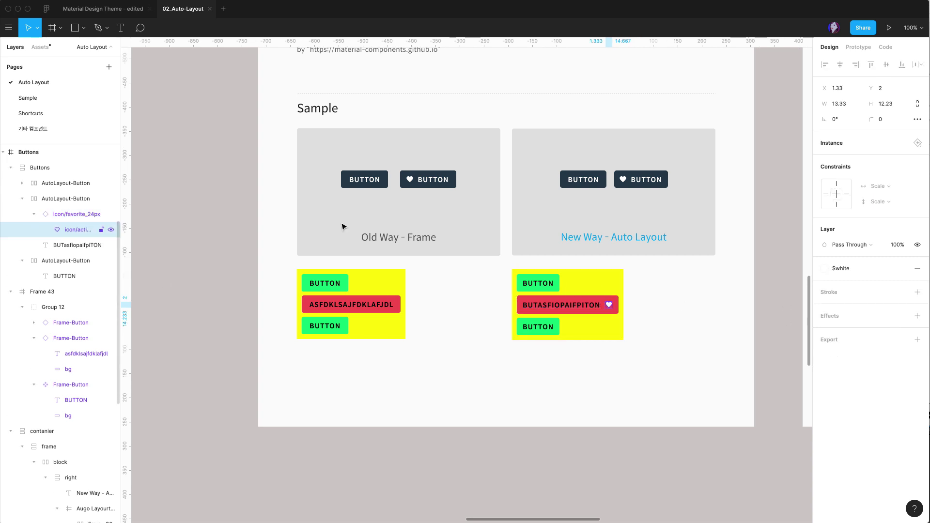
{"action": "left_click", "coordinate": [868, 270]}
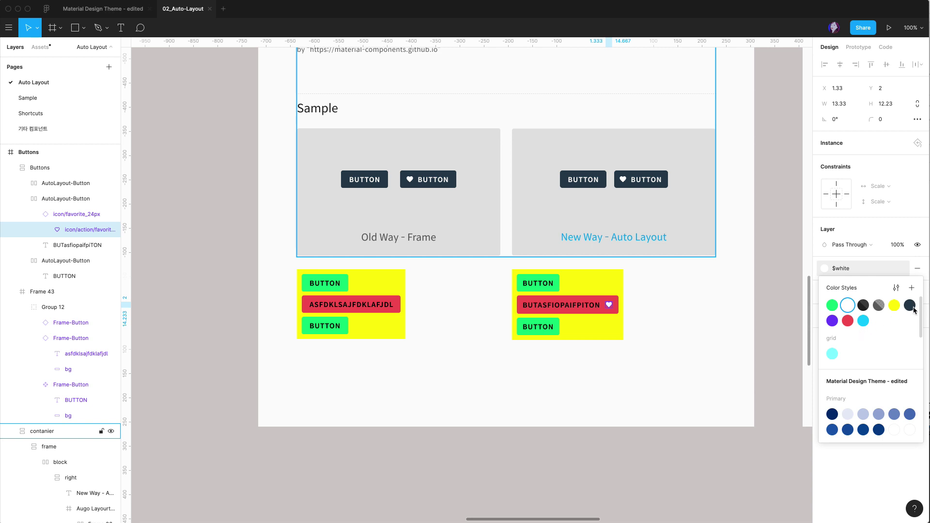
{"action": "scroll", "coordinate": [844, 417], "scroll_direction": "down", "scroll_amount": 5}
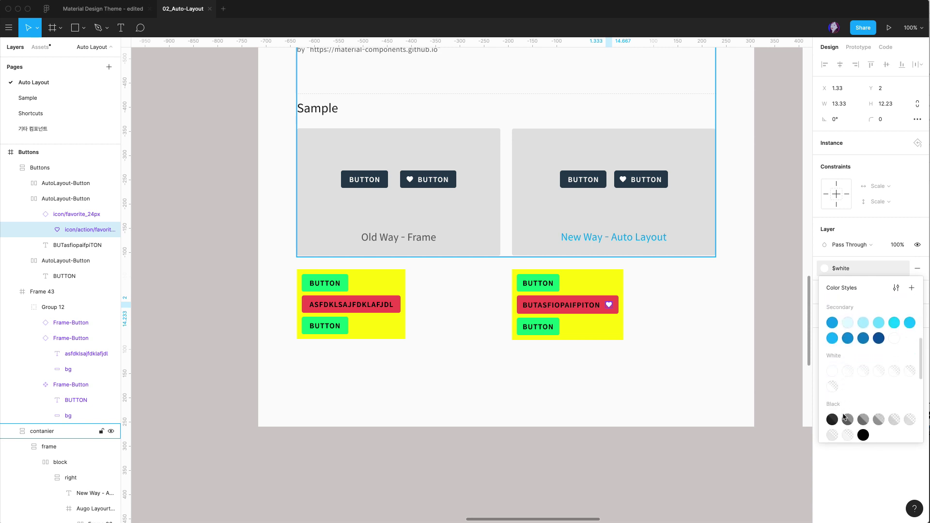
{"action": "scroll", "coordinate": [832, 420], "scroll_direction": "down", "scroll_amount": 2}
{"action": "left_click", "coordinate": [865, 390]}
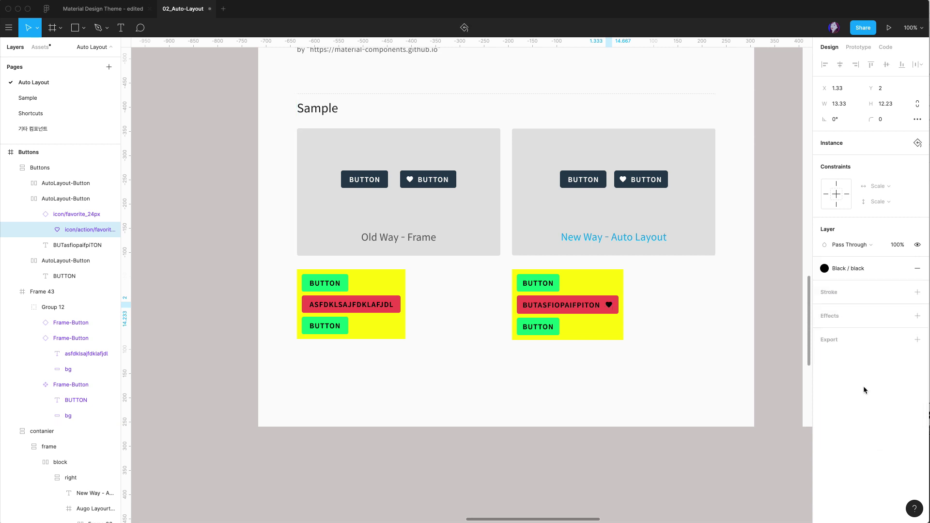
Step: Set the spacing between items in the orange AutoLayout-Button to 8
{"action": "left_click", "coordinate": [570, 311]}
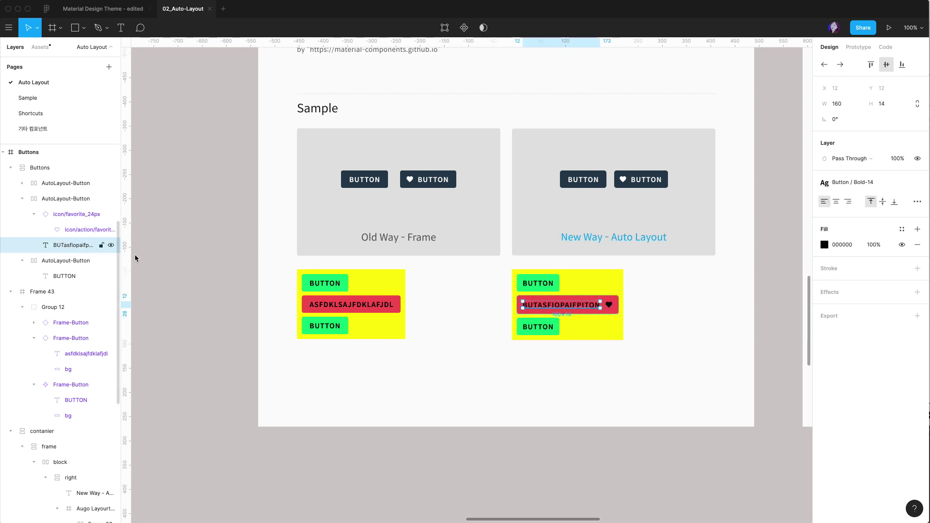
{"action": "left_click", "coordinate": [611, 307], "text": "shift"}
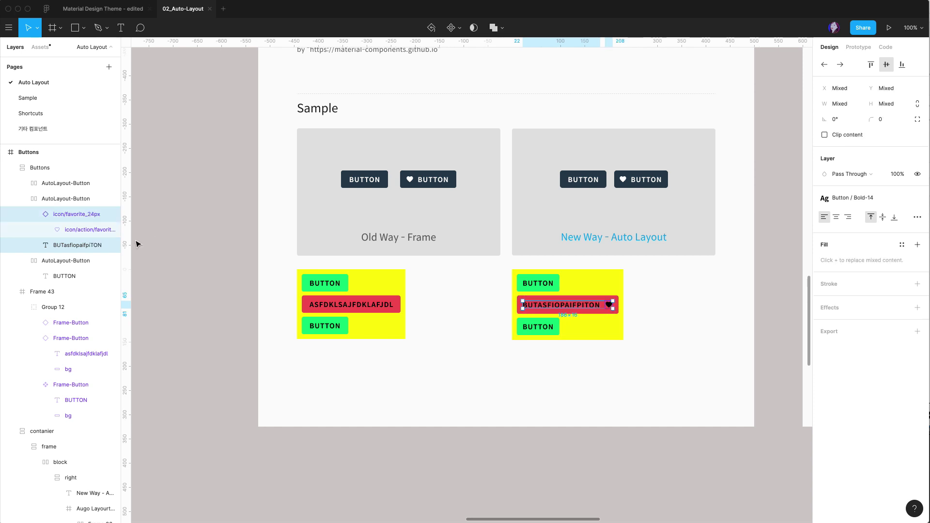
{"action": "left_click", "coordinate": [70, 202]}
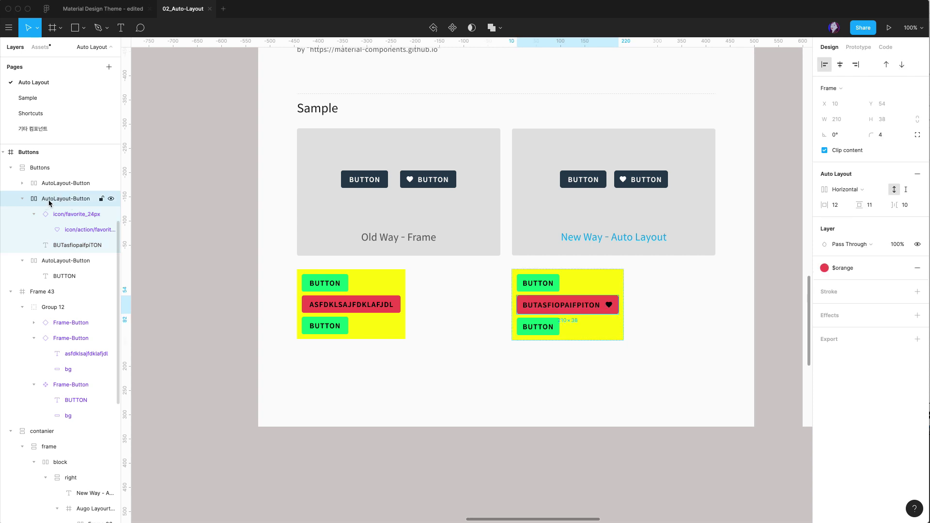
{"action": "scroll", "coordinate": [484, 242], "scroll_direction": "right", "scroll_amount": 3}
{"action": "scroll", "coordinate": [484, 242], "scroll_direction": "down", "scroll_amount": 1}
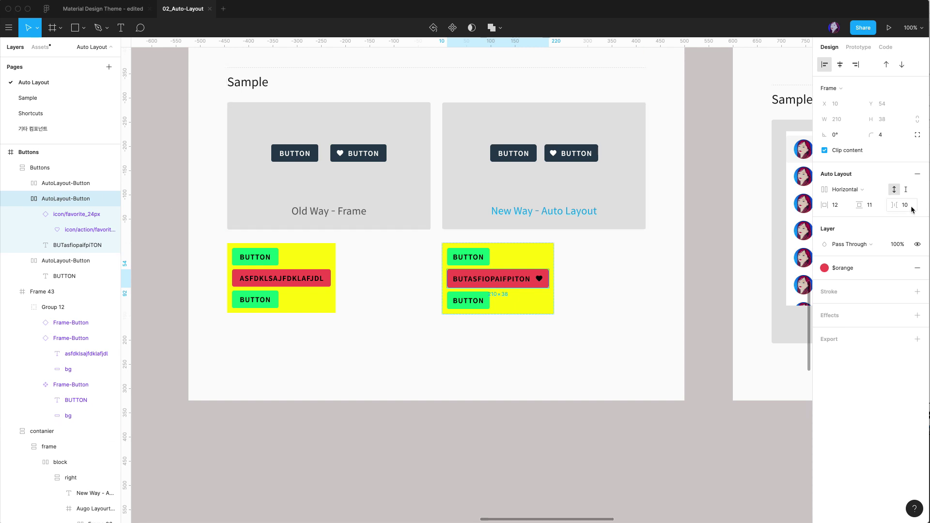
{"action": "left_click", "coordinate": [892, 205]}
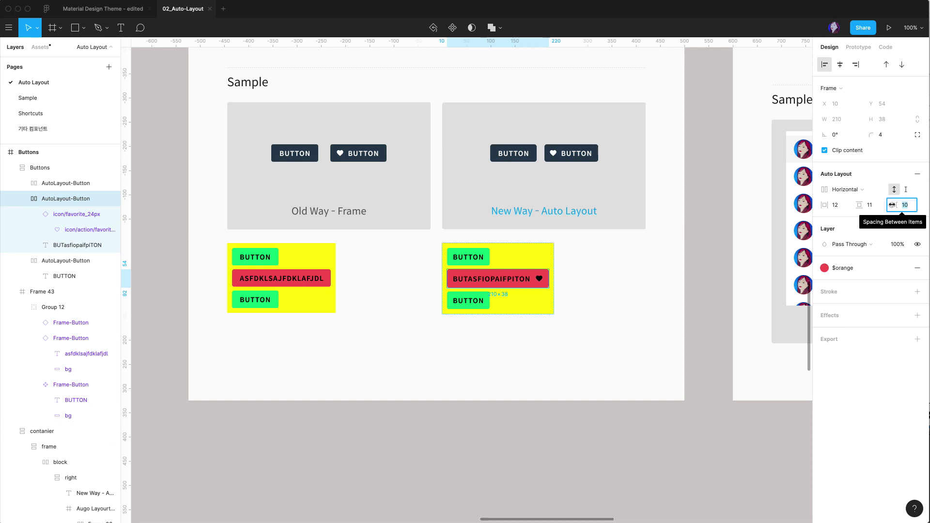
{"action": "left_click_drag", "start_coordinate": [892, 205], "coordinate": [891, 205]}
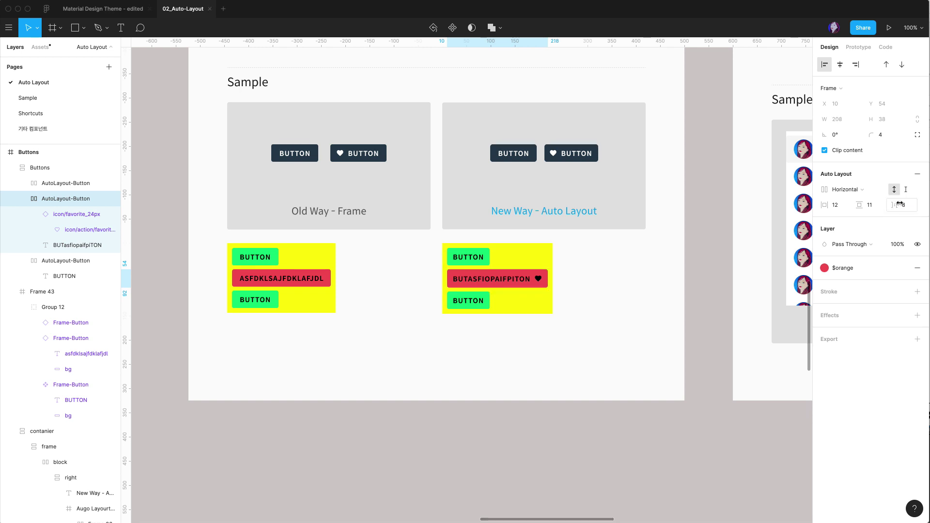
Step: Move the heart icon in front of the label inside the orange AutoLayout-Button
{"action": "left_click", "coordinate": [540, 280]}
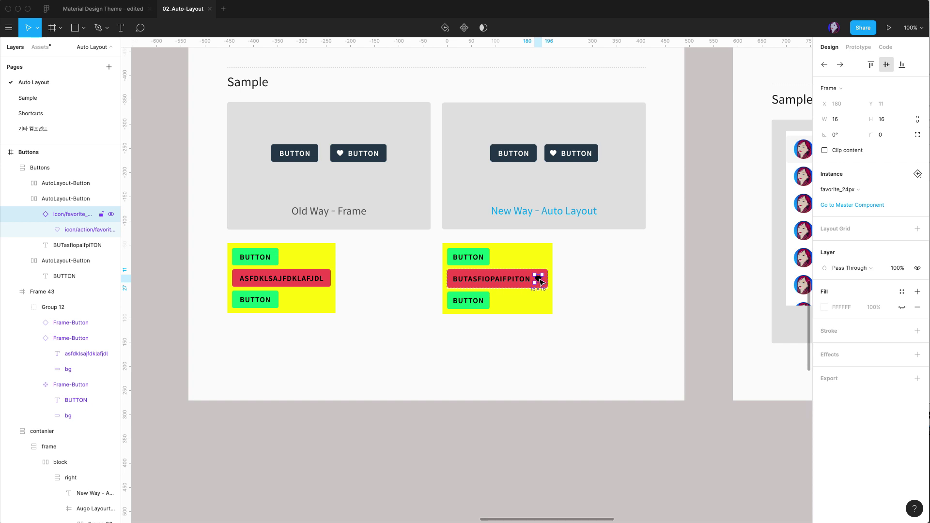
{"action": "left_click", "coordinate": [824, 64]}
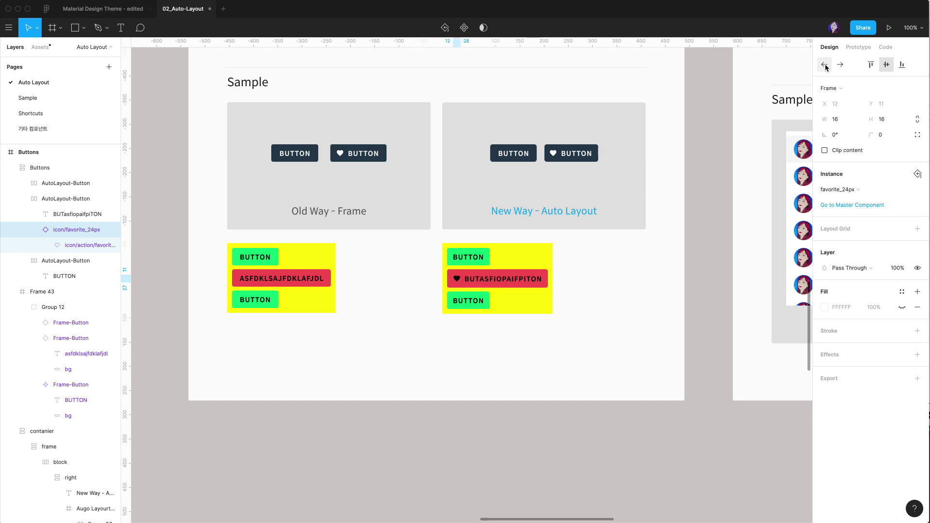
{"action": "left_click", "coordinate": [703, 296]}
Step: Duplicate the heart icon in the orange AutoLayout-Button and move the copy behind the label
{"action": "left_click", "coordinate": [459, 282]}
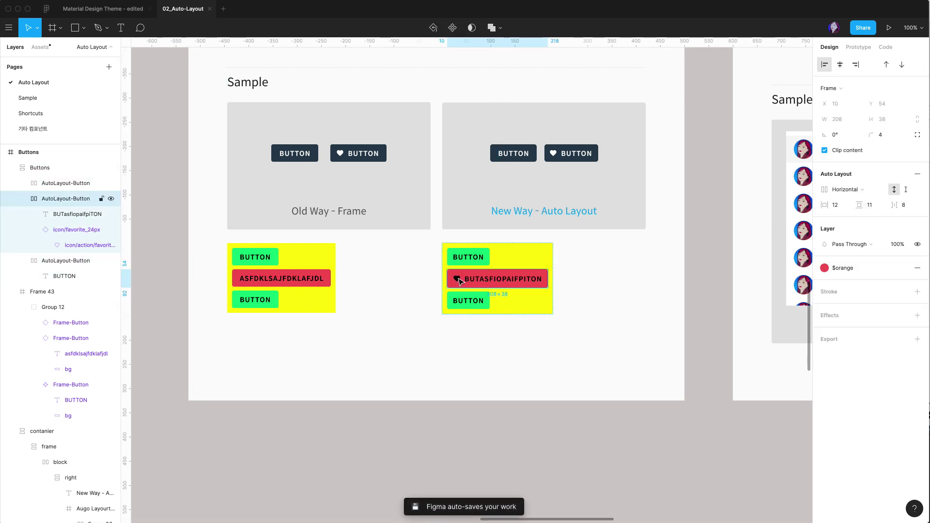
{"action": "left_click", "coordinate": [459, 281]}
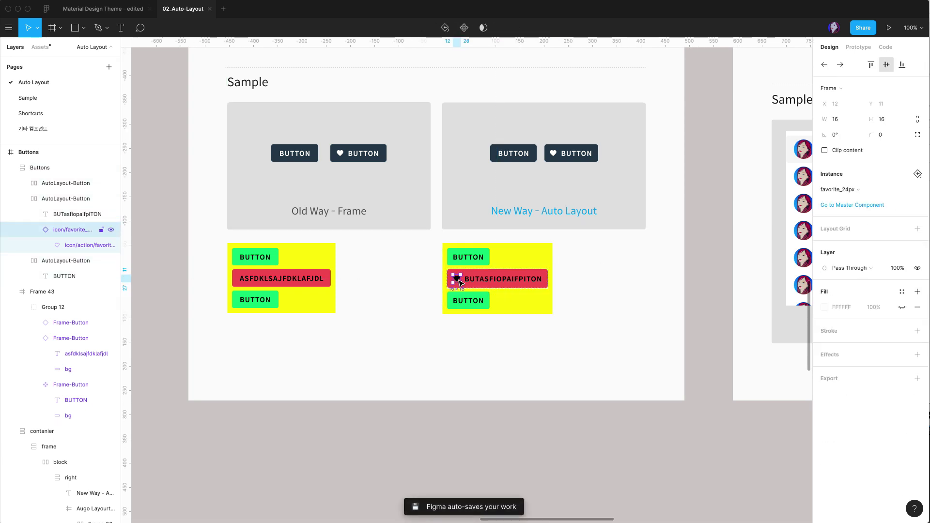
{"action": "key", "text": "super+d"}
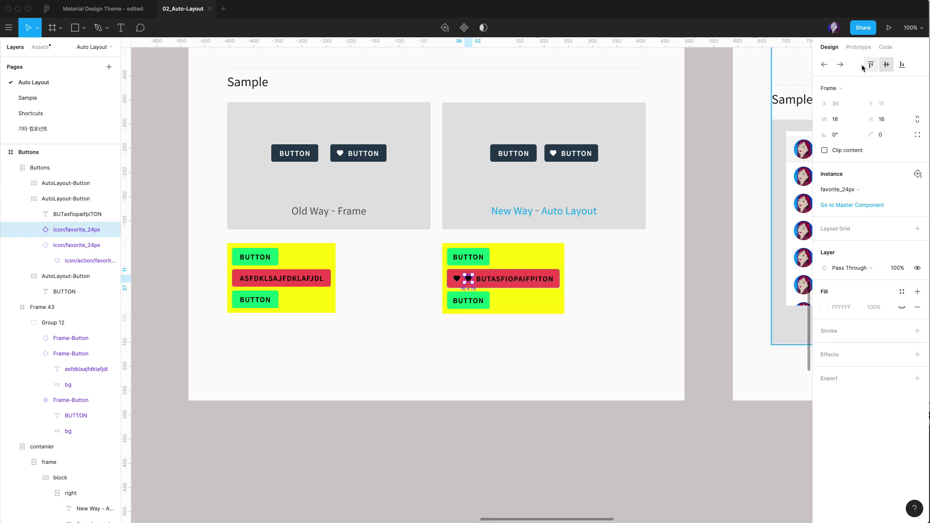
{"action": "left_click", "coordinate": [841, 65]}
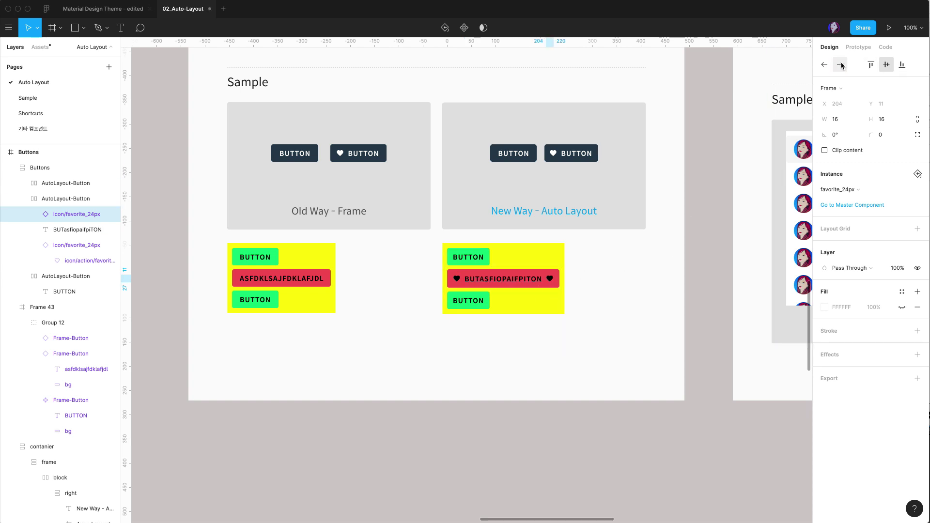
{"action": "left_click", "coordinate": [709, 250]}
{"action": "left_click", "coordinate": [477, 281]}
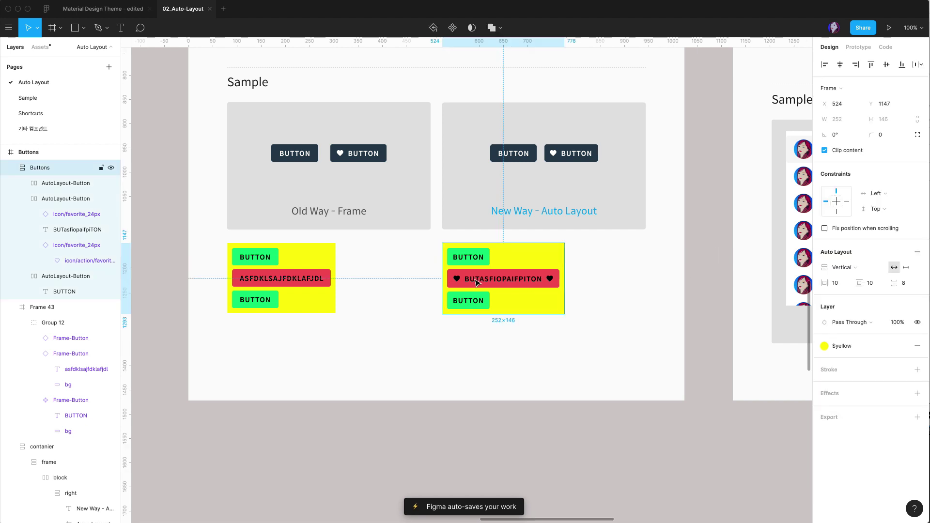
{"action": "double_click", "coordinate": [477, 281]}
{"action": "double_click", "coordinate": [478, 283]}
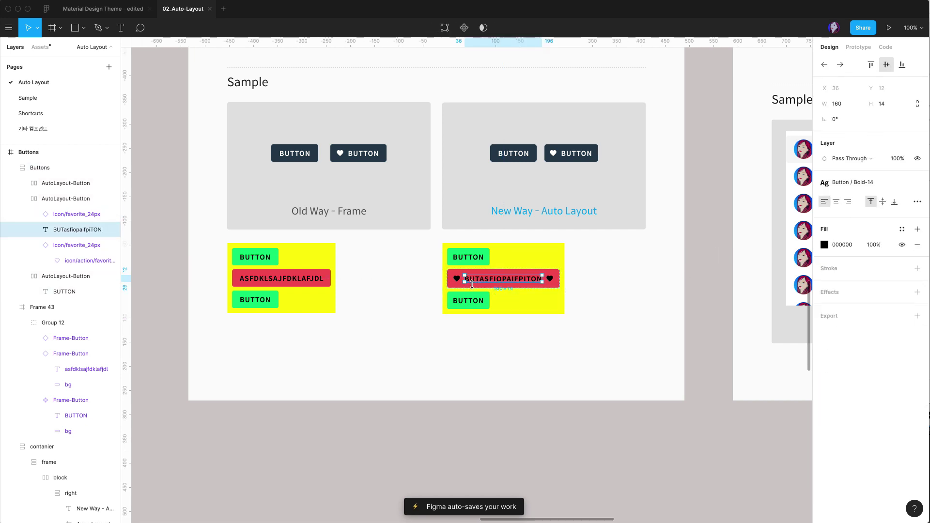
{"action": "left_click", "coordinate": [583, 289]}
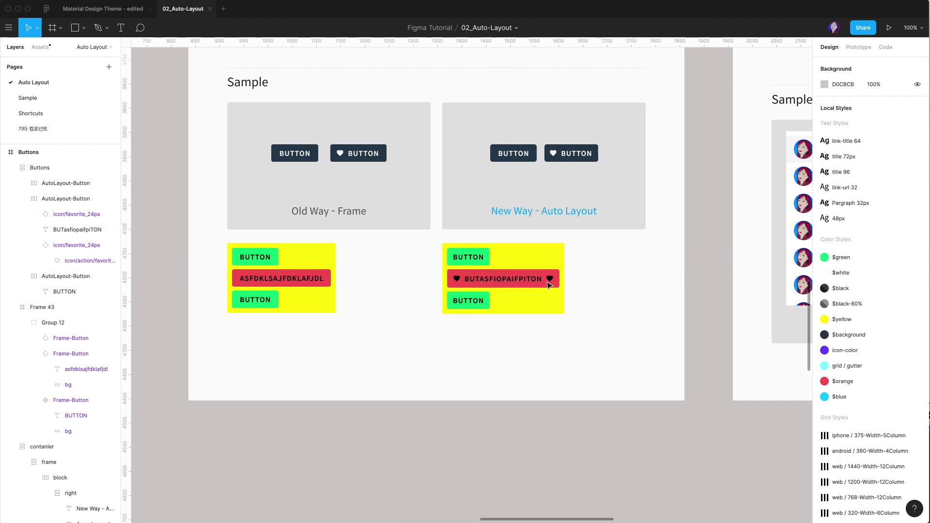
Step: Hide and reshow the trailing heart icon in the orange AutoLayout-Button, and hide the leading heart icon
{"action": "left_click", "coordinate": [549, 284]}
{"action": "double_click", "coordinate": [549, 285]}
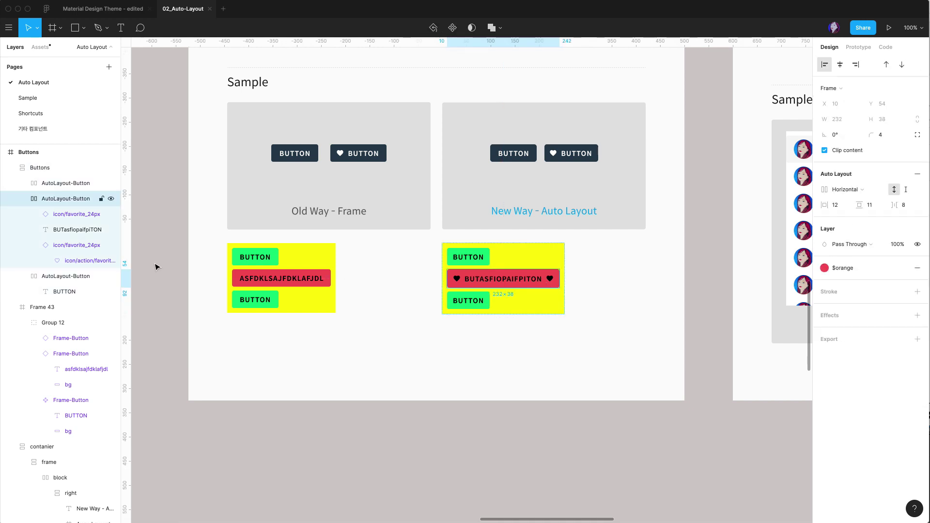
{"action": "left_click_drag", "start_coordinate": [101, 249], "coordinate": [106, 216]}
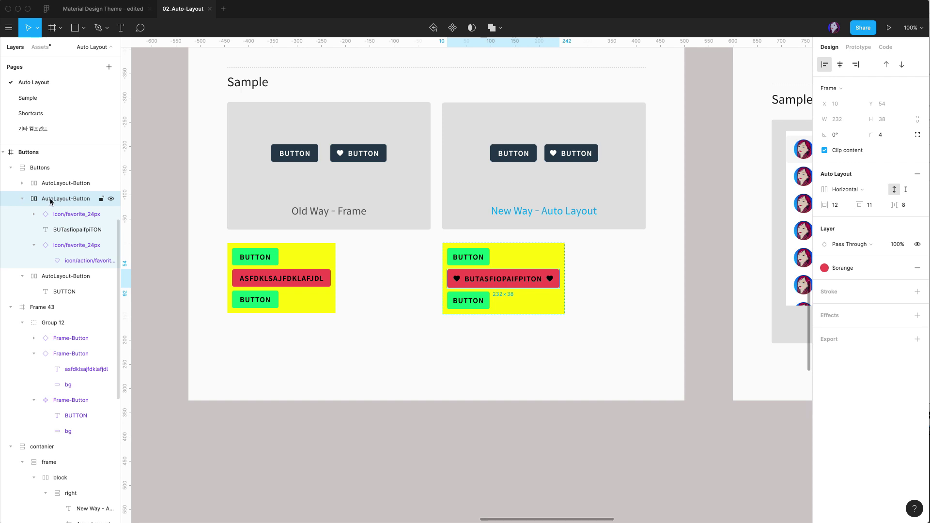
{"action": "left_click", "coordinate": [111, 214]}
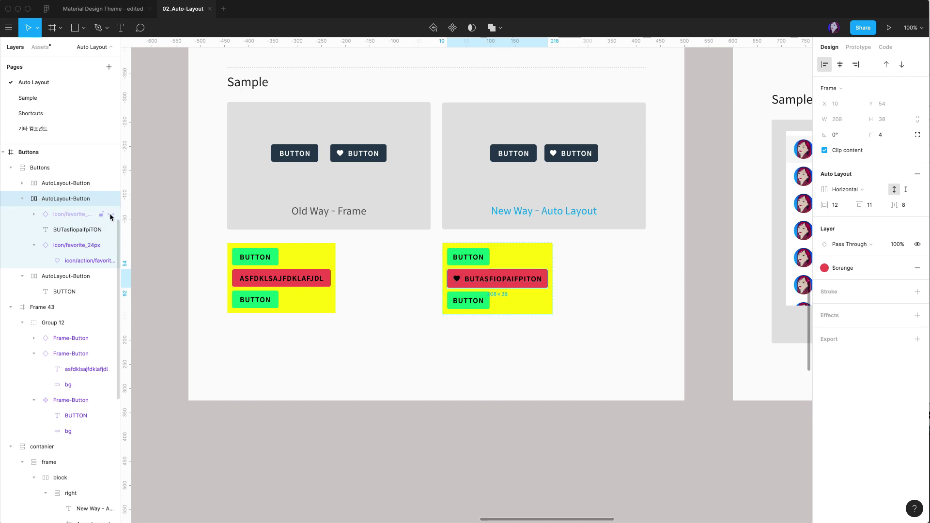
{"action": "left_click", "coordinate": [111, 215]}
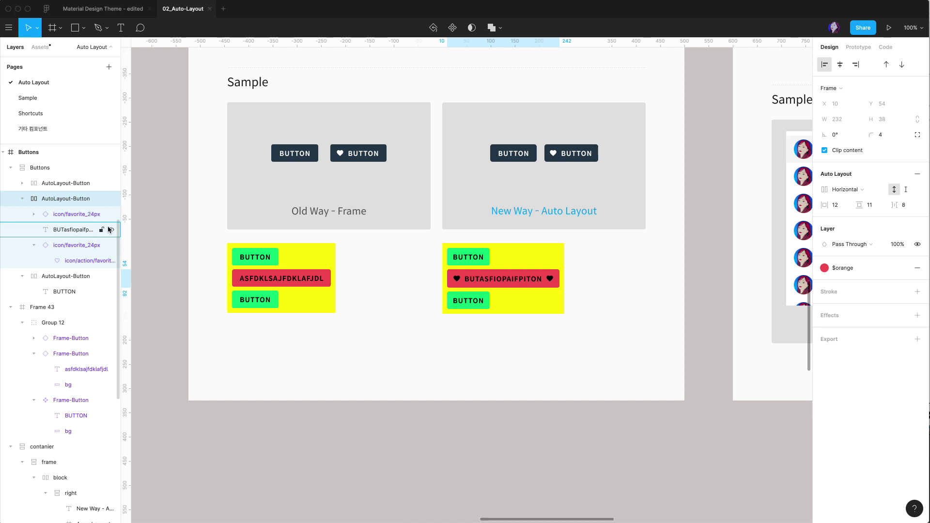
{"action": "left_click", "coordinate": [111, 246]}
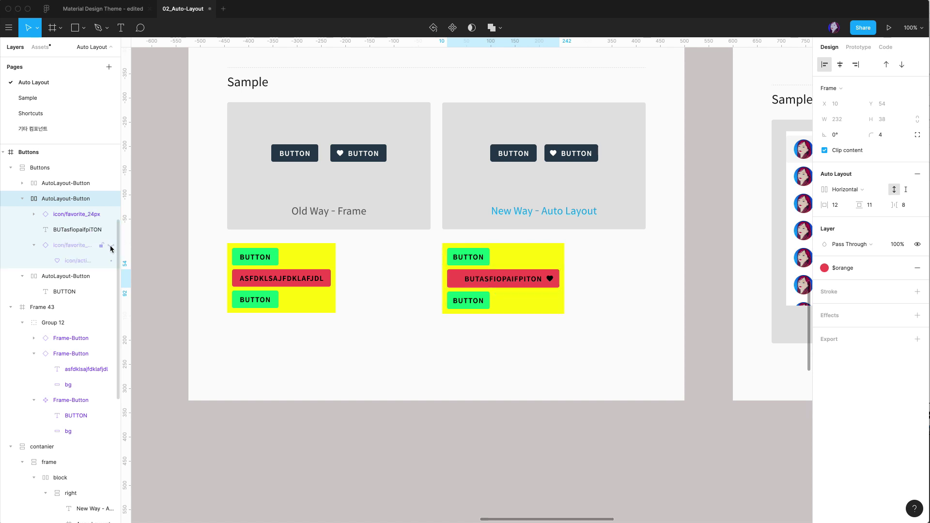
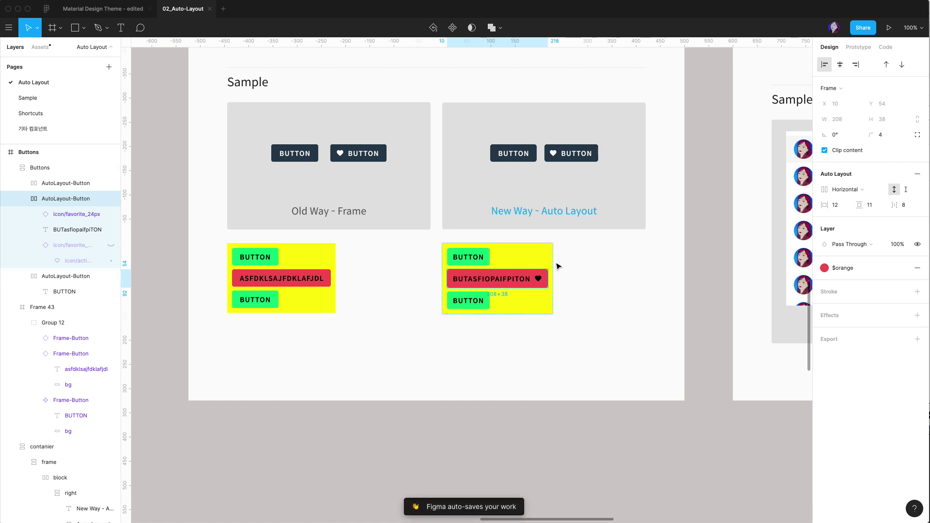
{"action": "key", "text": "Escape"}
{"action": "left_click", "coordinate": [274, 280]}
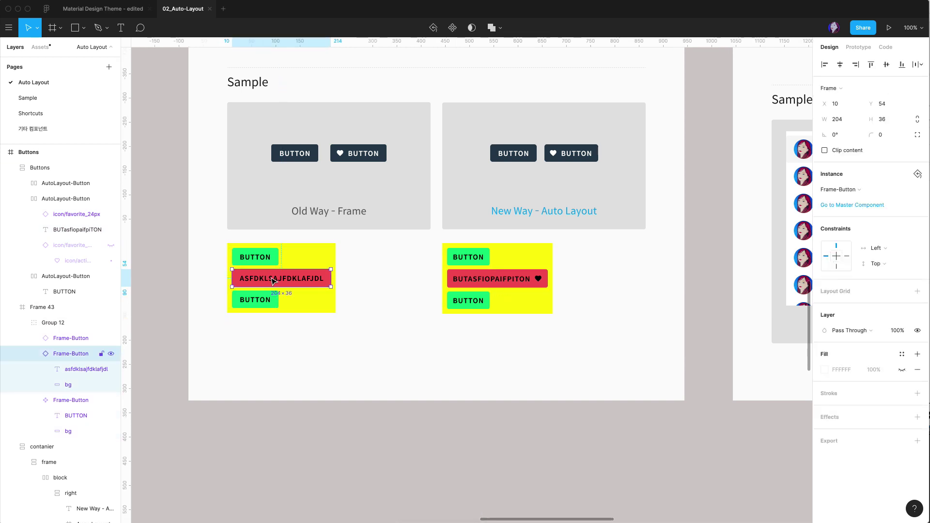
{"action": "double_click", "coordinate": [273, 280]}
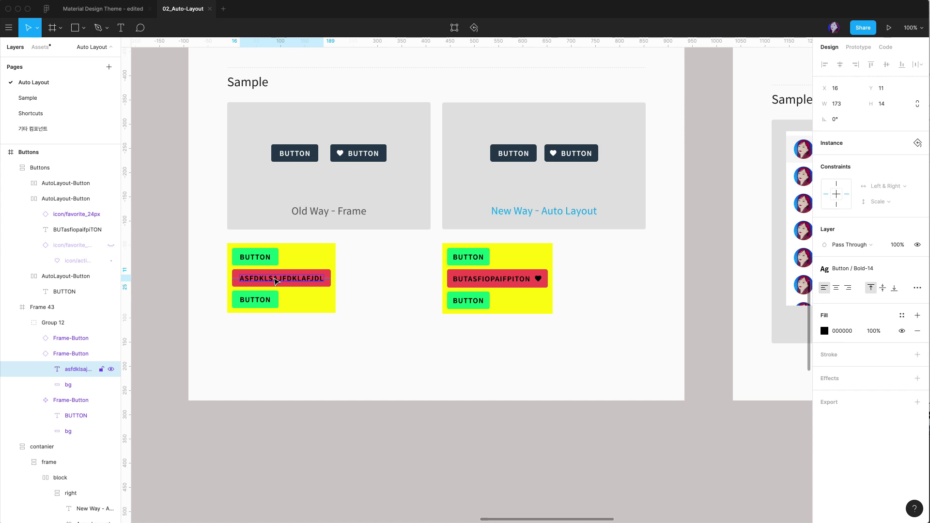
{"action": "left_click", "coordinate": [602, 323]}
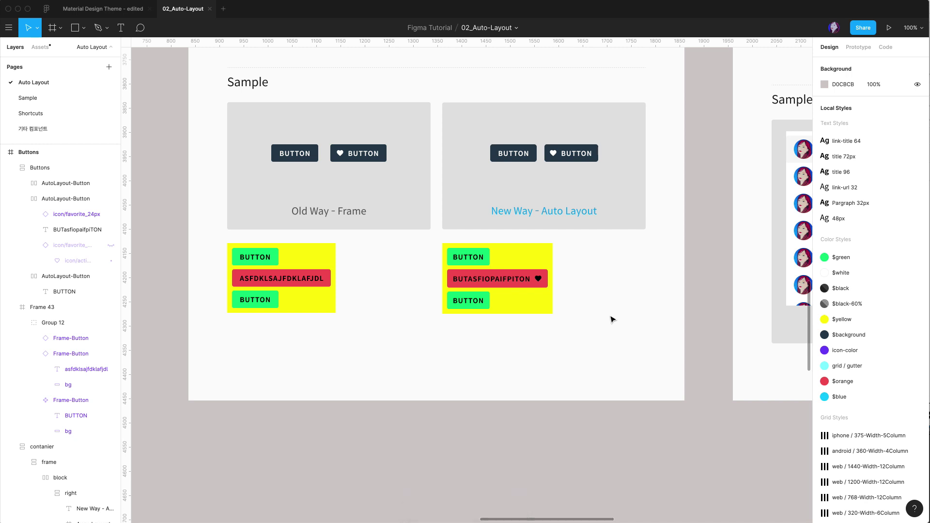
Step: Select the Actived list item in the New Way - Auto Layout sample of the List frame
{"action": "scroll", "coordinate": [612, 319], "scroll_direction": "right", "scroll_amount": 5}
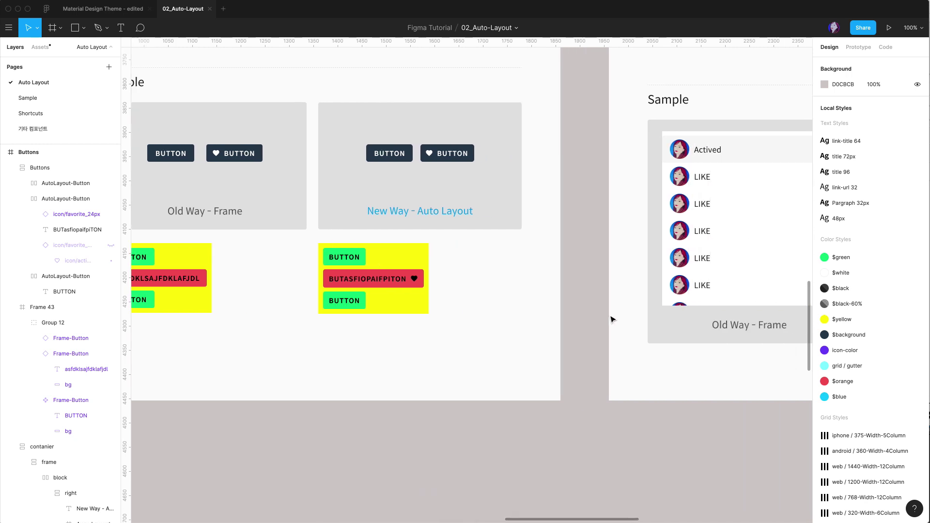
{"action": "scroll", "coordinate": [612, 319], "scroll_direction": "left", "scroll_amount": 3}
{"action": "scroll", "coordinate": [611, 320], "scroll_direction": "up", "scroll_amount": 2}
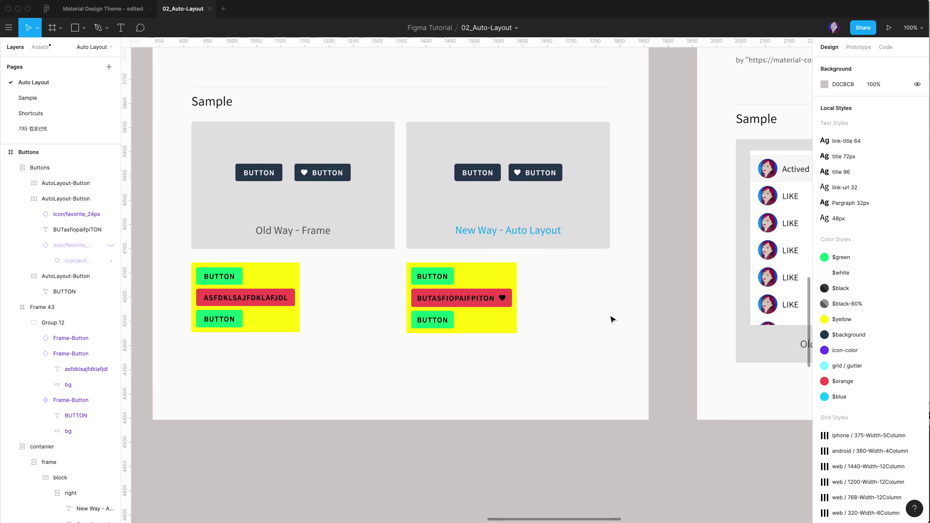
{"action": "scroll", "coordinate": [612, 319], "scroll_direction": "right", "scroll_amount": 10}
{"action": "scroll", "coordinate": [612, 319], "scroll_direction": "left", "scroll_amount": 1}
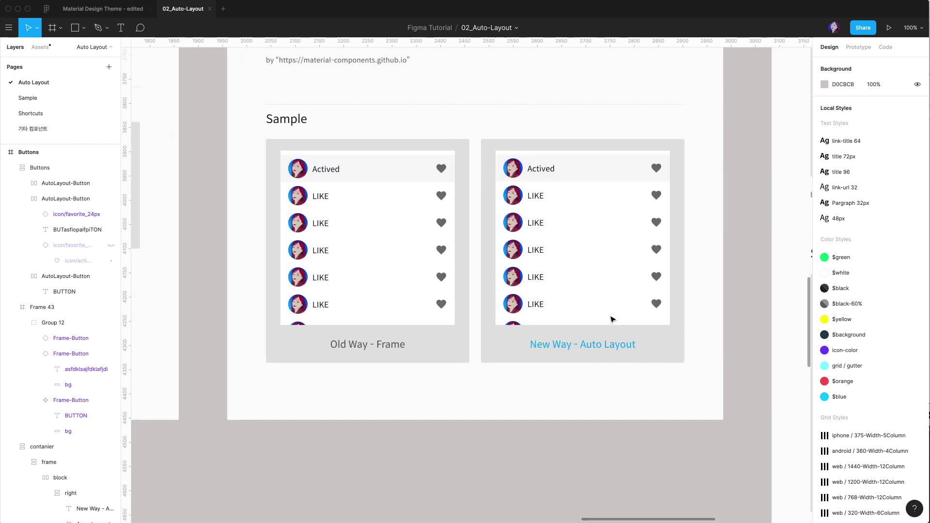
{"action": "scroll", "coordinate": [612, 319], "scroll_direction": "up", "scroll_amount": 1}
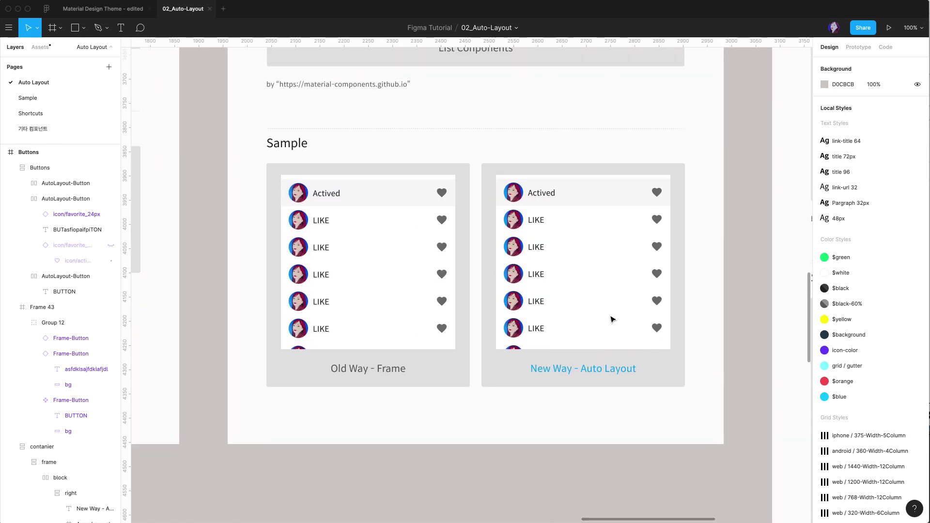
{"action": "left_click", "coordinate": [598, 194]}
{"action": "double_click", "coordinate": [597, 195]}
{"action": "double_click", "coordinate": [597, 194]}
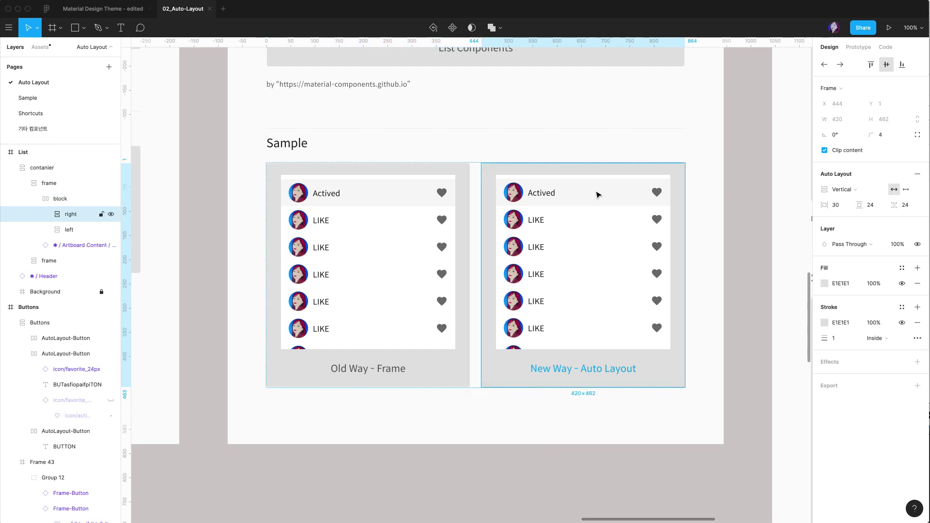
{"action": "double_click", "coordinate": [597, 194]}
{"action": "double_click", "coordinate": [597, 194]}
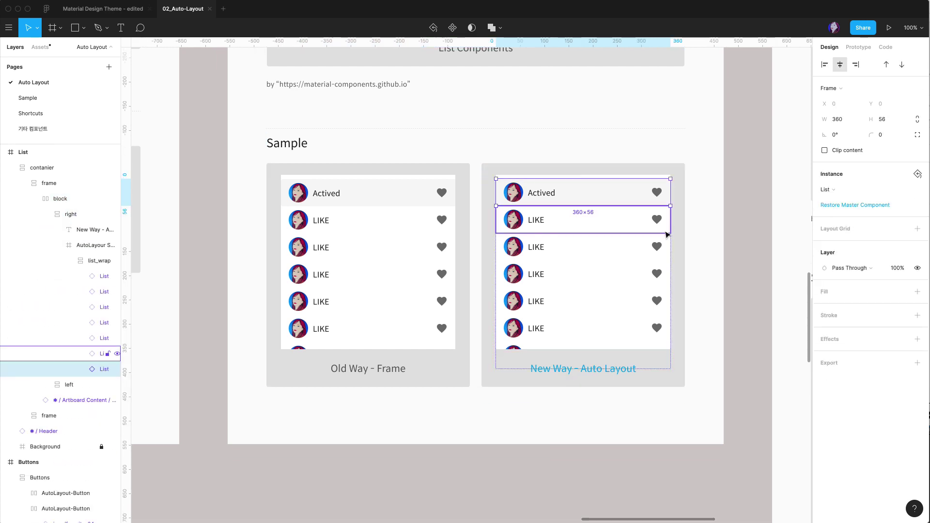
{"action": "scroll", "coordinate": [667, 235], "scroll_direction": "left", "scroll_amount": 1}
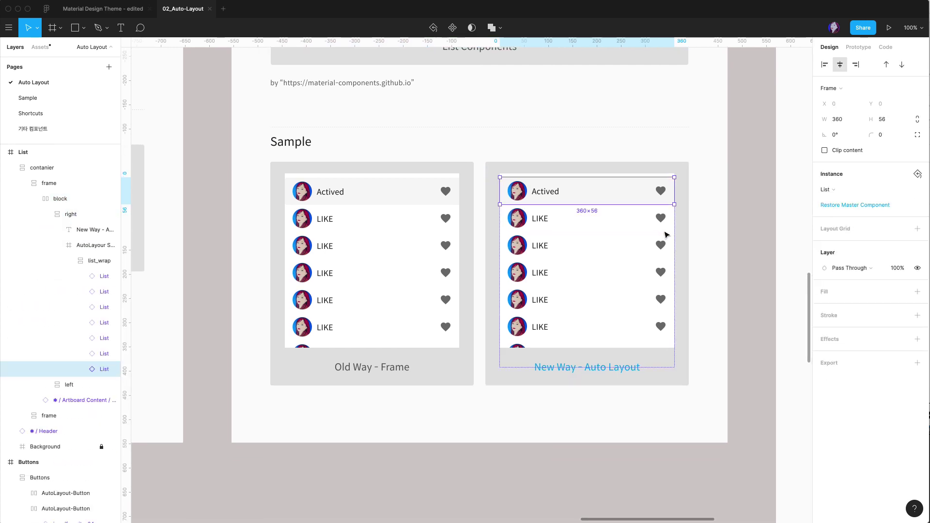
Step: Move the Actived item to the third row of the list in the New Way - Auto Layout sample
{"action": "scroll", "coordinate": [579, 194], "scroll_direction": "down", "scroll_amount": 1}
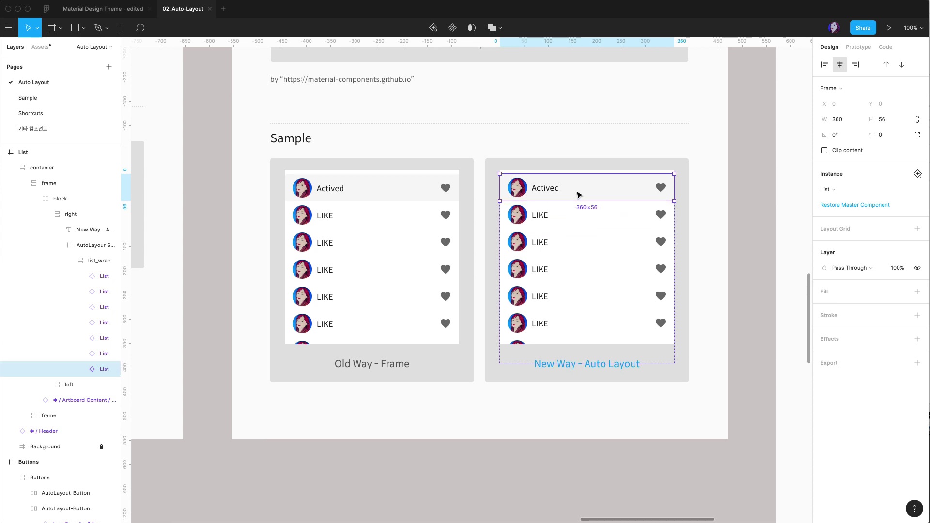
{"action": "scroll", "coordinate": [579, 194], "scroll_direction": "up", "scroll_amount": 1}
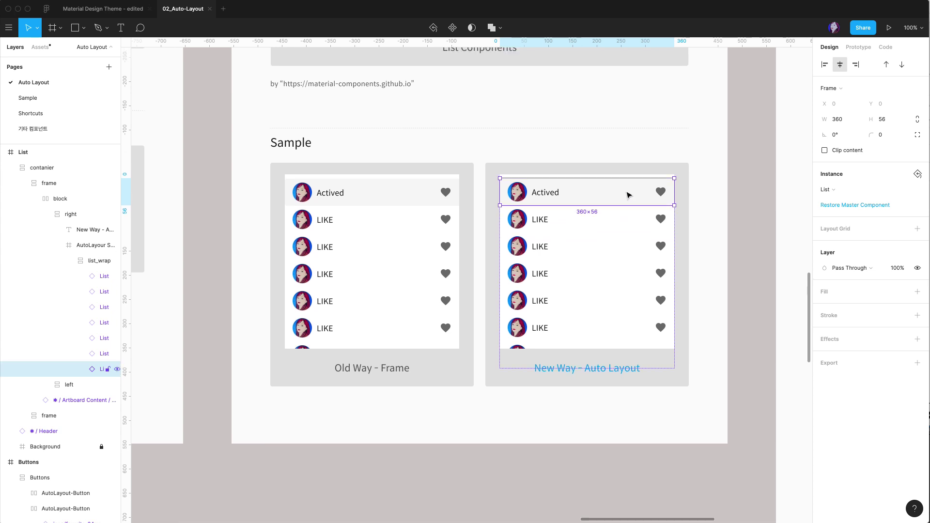
{"action": "left_click_drag", "start_coordinate": [588, 192], "coordinate": [594, 241]}
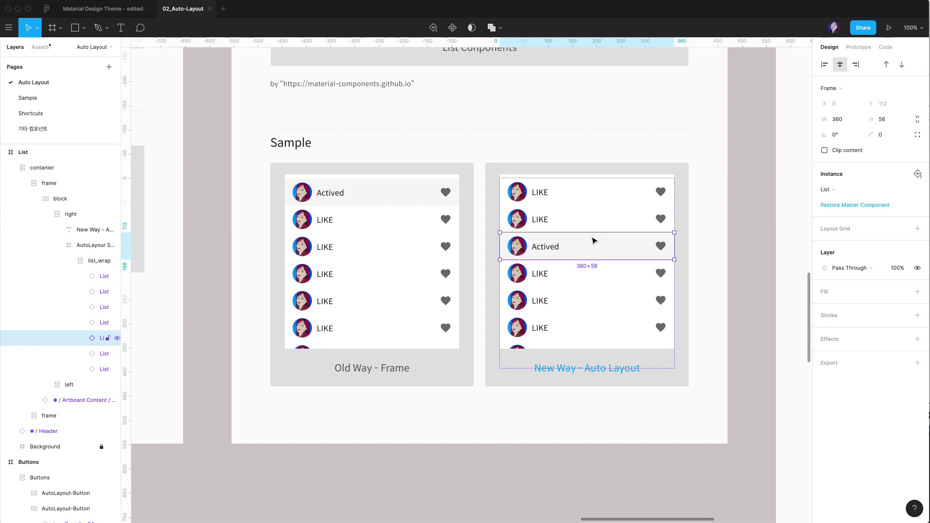
Step: Select all seven list items in the Old Way - Frame sample and move the Actived item to the fourth row
{"action": "left_click", "coordinate": [402, 195]}
{"action": "left_click", "coordinate": [402, 195]}
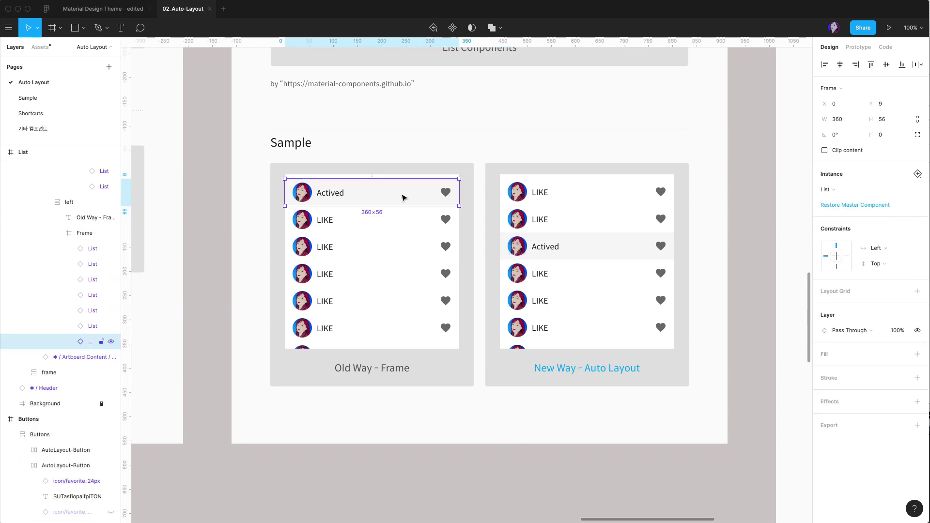
{"action": "left_click", "coordinate": [392, 229], "text": "shift"}
{"action": "scroll", "coordinate": [459, 216], "scroll_direction": "left", "scroll_amount": 15}
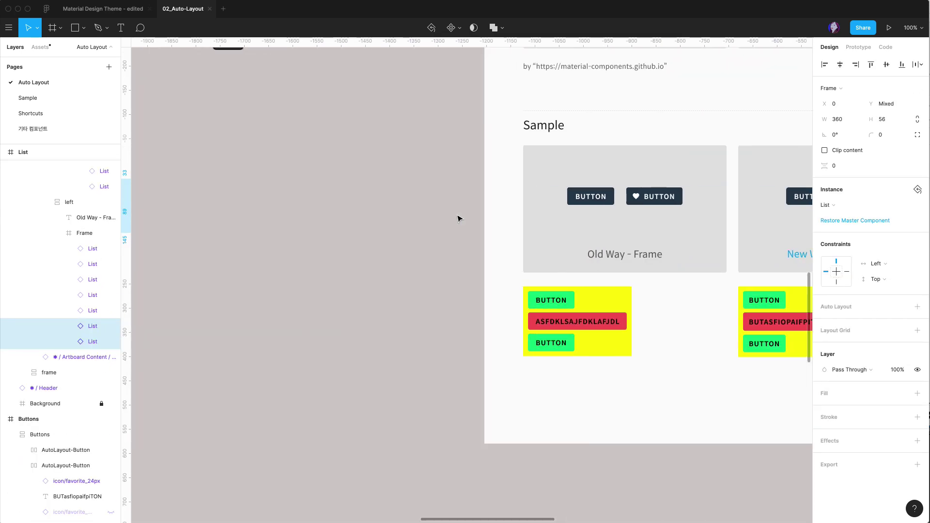
{"action": "scroll", "coordinate": [459, 218], "scroll_direction": "right", "scroll_amount": 15}
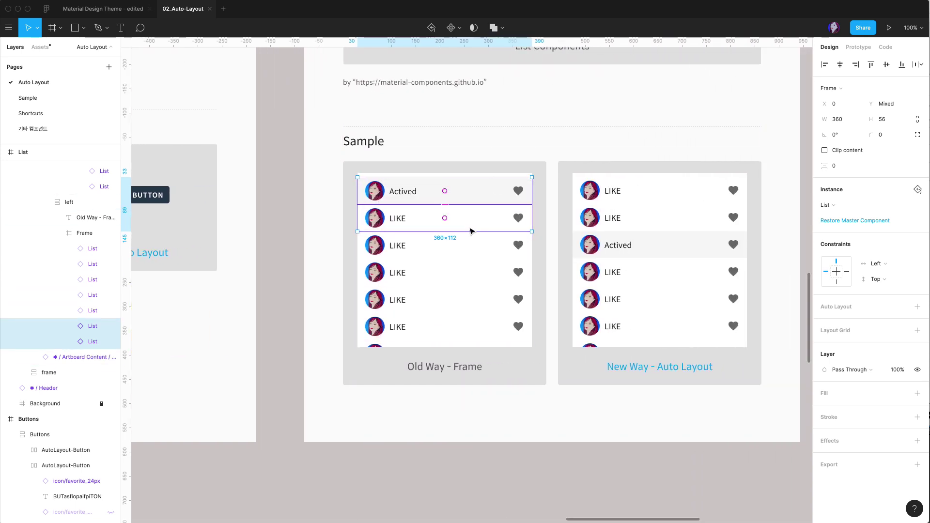
{"action": "left_click", "coordinate": [467, 253], "text": "shift"}
{"action": "left_click", "coordinate": [464, 274], "text": "shift"}
{"action": "left_click", "coordinate": [467, 300], "text": "shift"}
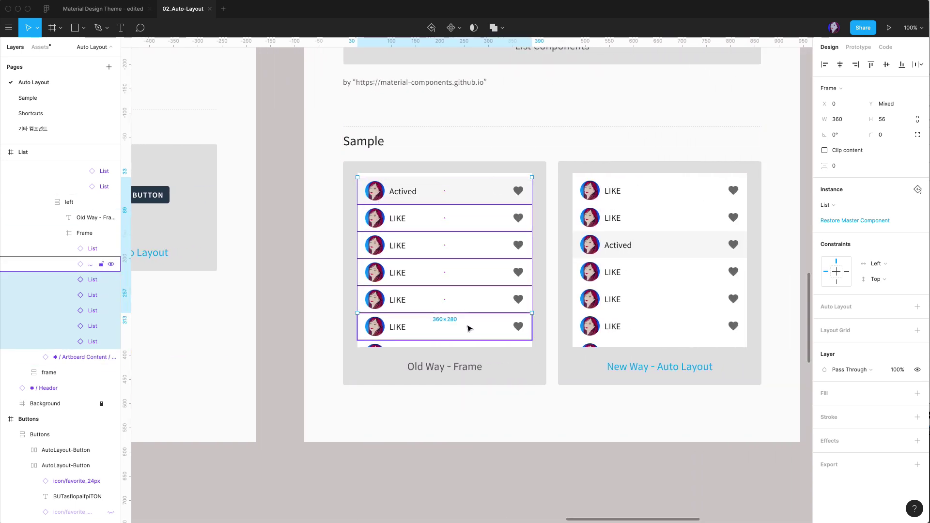
{"action": "left_click", "coordinate": [469, 326], "text": "shift"}
{"action": "left_click", "coordinate": [465, 345], "text": "shift"}
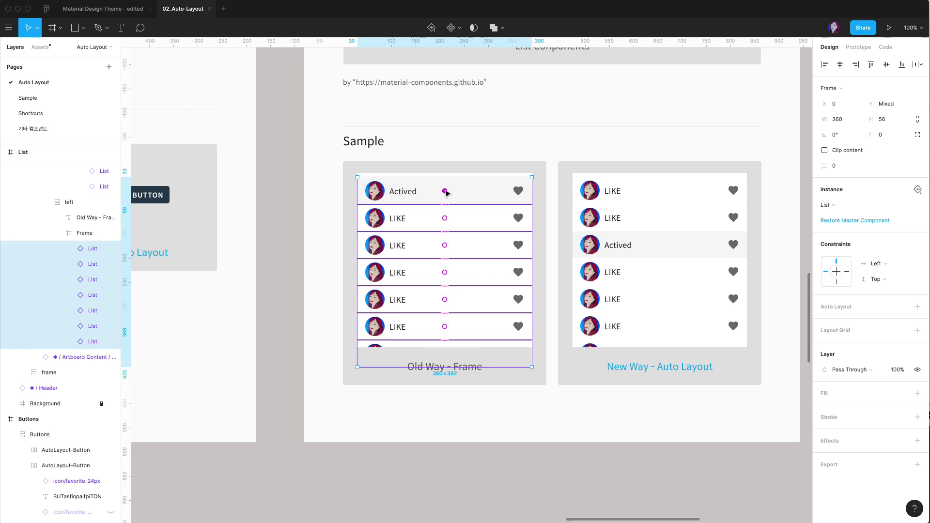
{"action": "left_click_drag", "start_coordinate": [446, 194], "coordinate": [449, 274]}
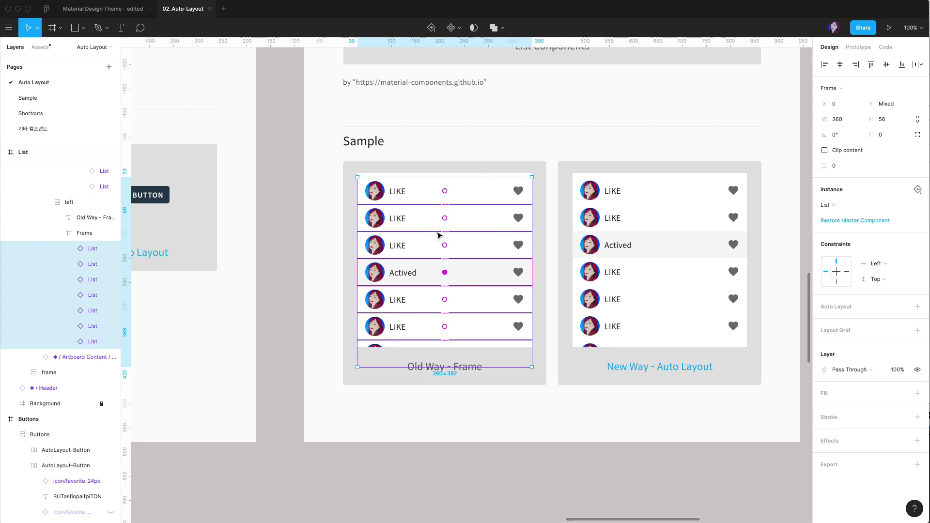
Step: Move the Actived item one row further down, to the fifth row of the Old Way - Frame list
{"action": "scroll", "coordinate": [438, 236], "scroll_direction": "right", "scroll_amount": 3}
{"action": "scroll", "coordinate": [438, 236], "scroll_direction": "up", "scroll_amount": 1}
{"action": "left_click_drag", "start_coordinate": [420, 284], "coordinate": [421, 311]}
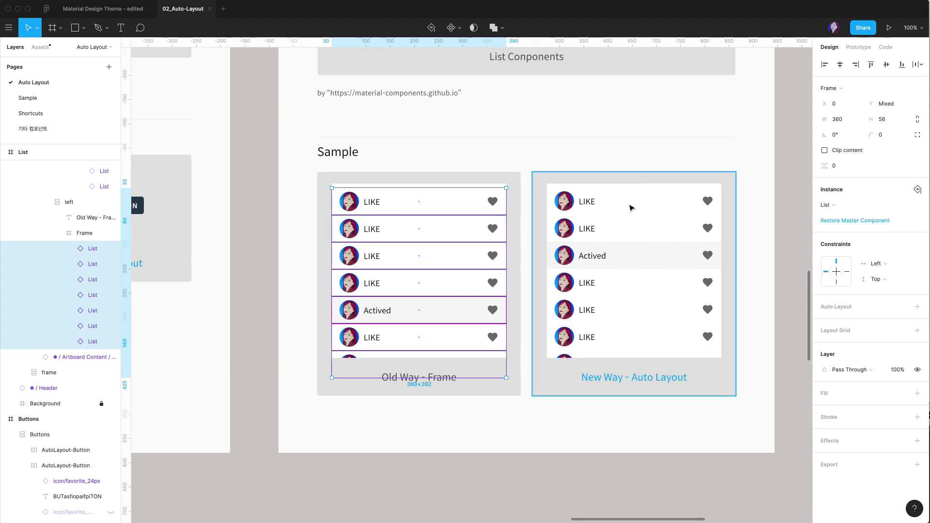
Step: Examine the Card frame, its Material Design spec and its Old Way and New Way samples
{"action": "scroll", "coordinate": [631, 208], "scroll_direction": "right", "scroll_amount": 5}
{"action": "scroll", "coordinate": [631, 207], "scroll_direction": "up", "scroll_amount": 3}
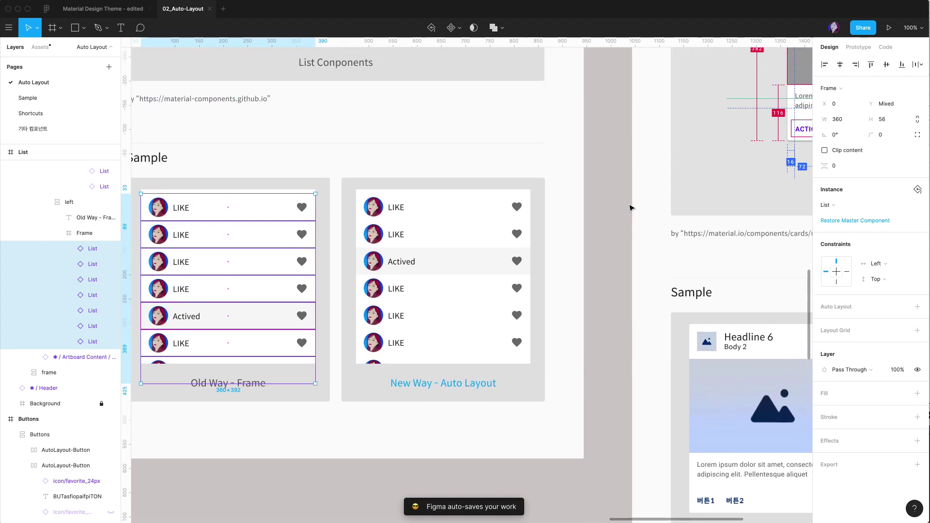
{"action": "scroll", "coordinate": [631, 208], "scroll_direction": "right", "scroll_amount": 7}
{"action": "scroll", "coordinate": [631, 208], "scroll_direction": "down", "scroll_amount": 4}
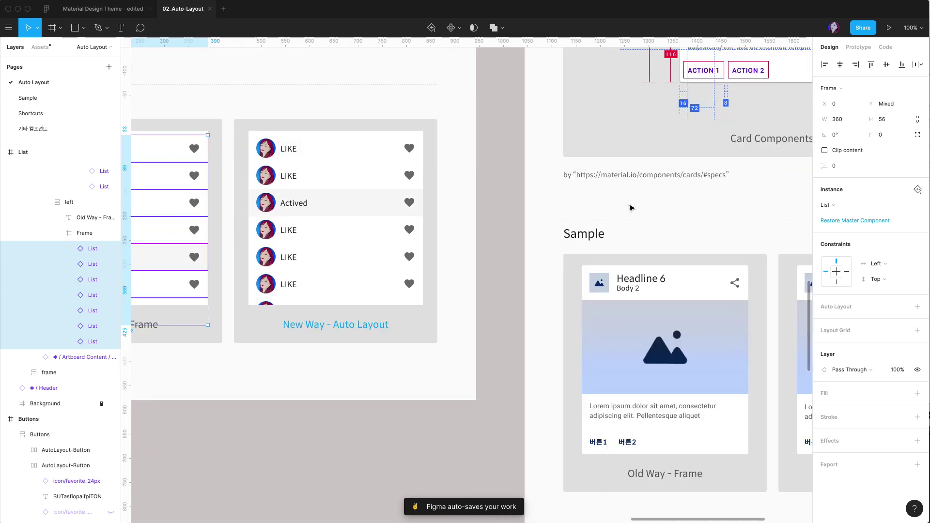
{"action": "scroll", "coordinate": [631, 207], "scroll_direction": "up", "scroll_amount": 10}
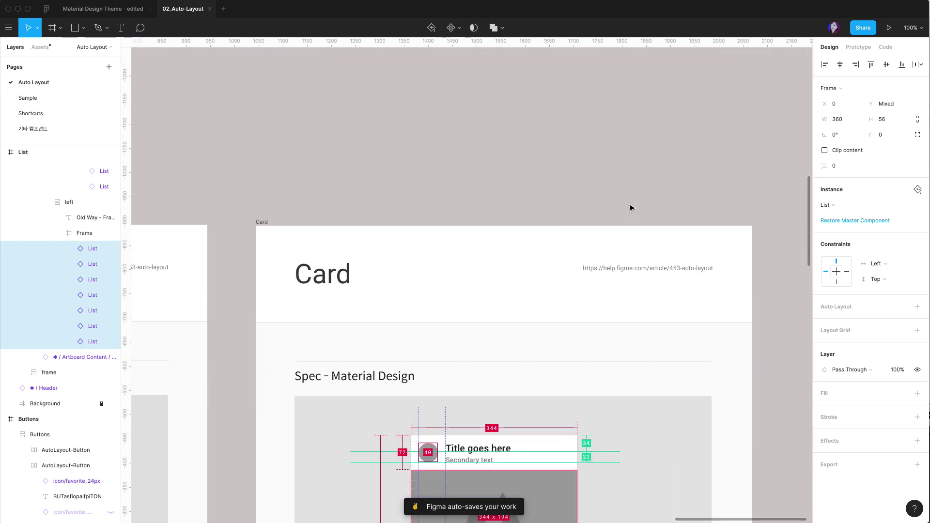
{"action": "scroll", "coordinate": [631, 208], "scroll_direction": "down", "scroll_amount": 1}
{"action": "scroll", "coordinate": [631, 207], "scroll_direction": "down", "scroll_amount": 10}
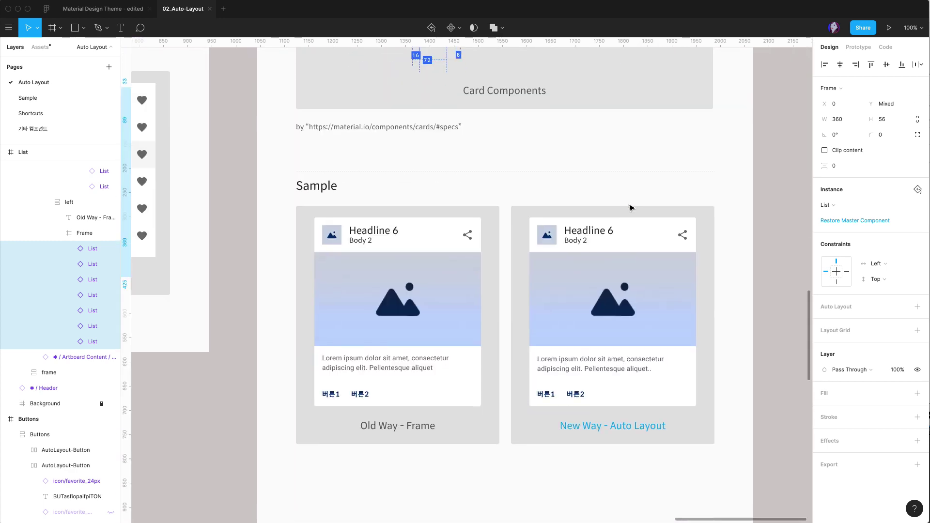
{"action": "left_click", "coordinate": [602, 297]}
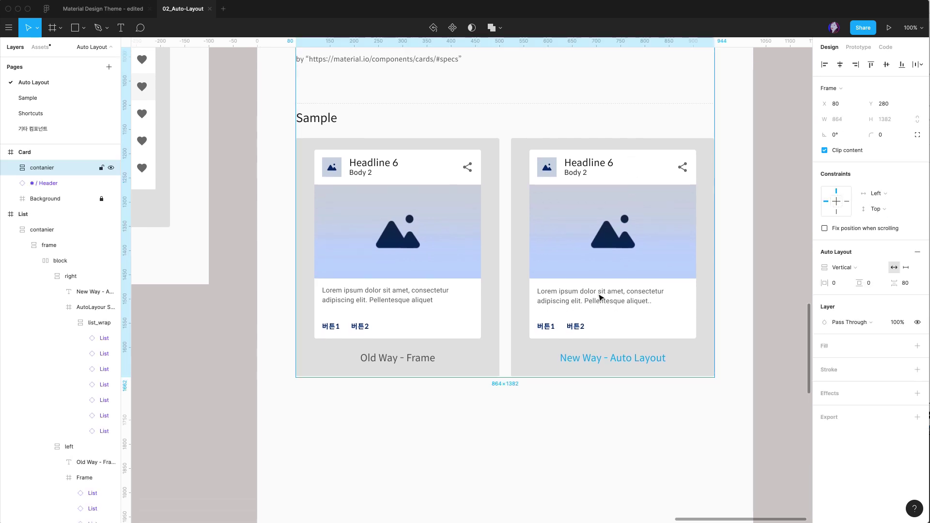
{"action": "left_click", "coordinate": [549, 328]}
{"action": "scroll", "coordinate": [546, 326], "scroll_direction": "left", "scroll_amount": 15}
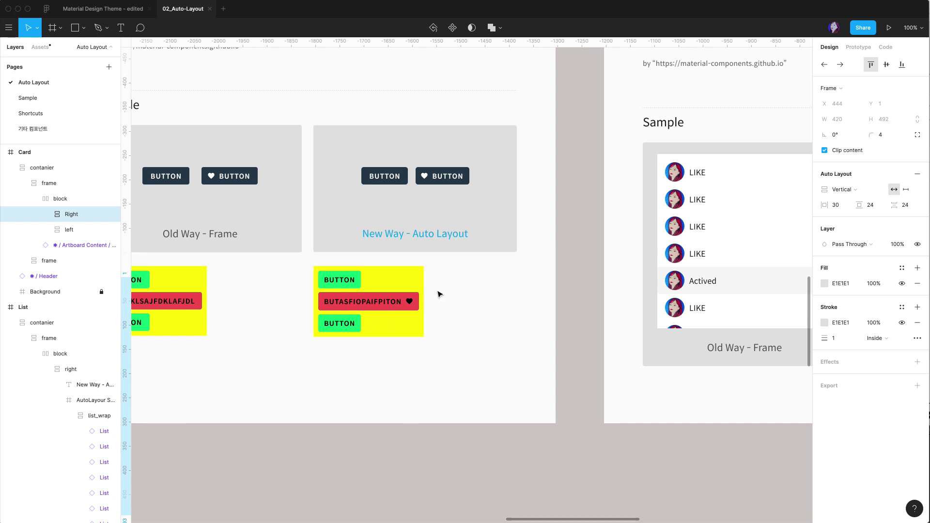
{"action": "scroll", "coordinate": [482, 294], "scroll_direction": "right", "scroll_amount": 15}
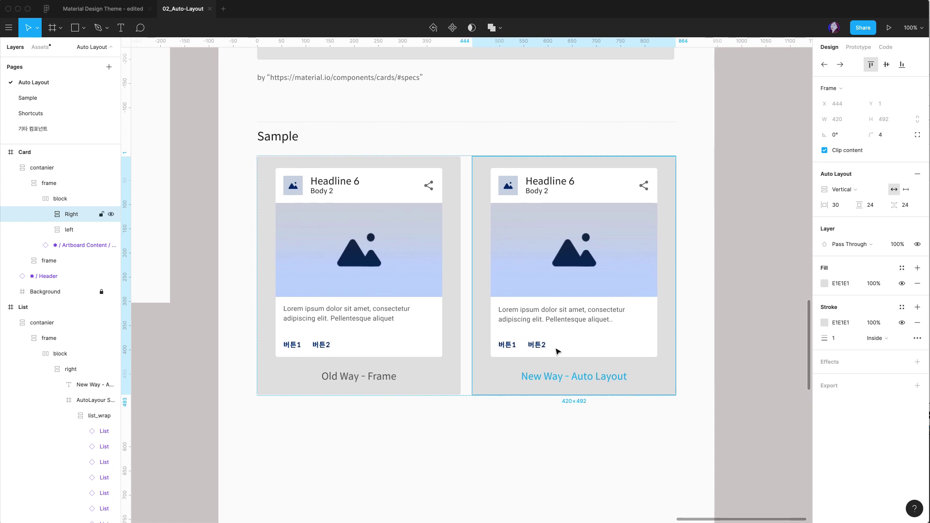
Step: Replace the 버튼1 label in the New Way - Auto Layout card with AJFDLAKFJLAF
{"action": "double_click", "coordinate": [510, 347]}
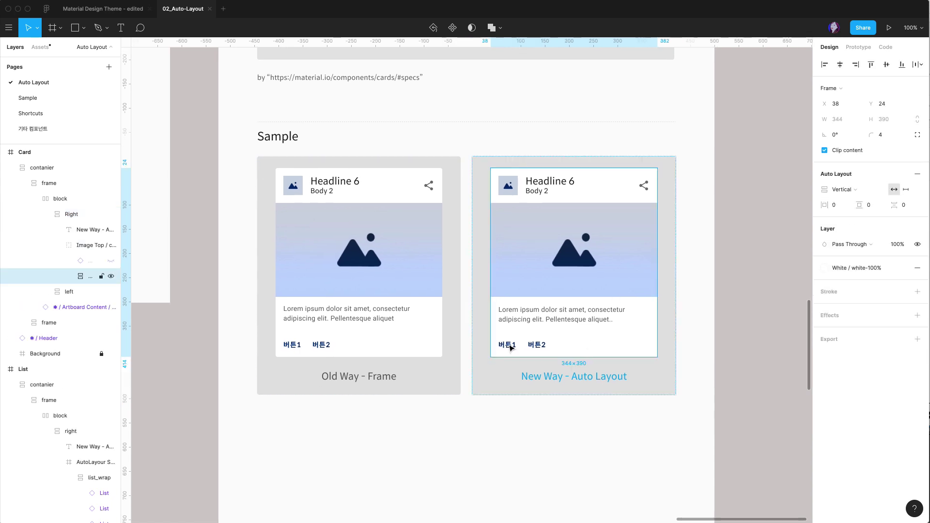
{"action": "double_click", "coordinate": [510, 347]}
{"action": "double_click", "coordinate": [509, 347]}
{"action": "double_click", "coordinate": [510, 346]}
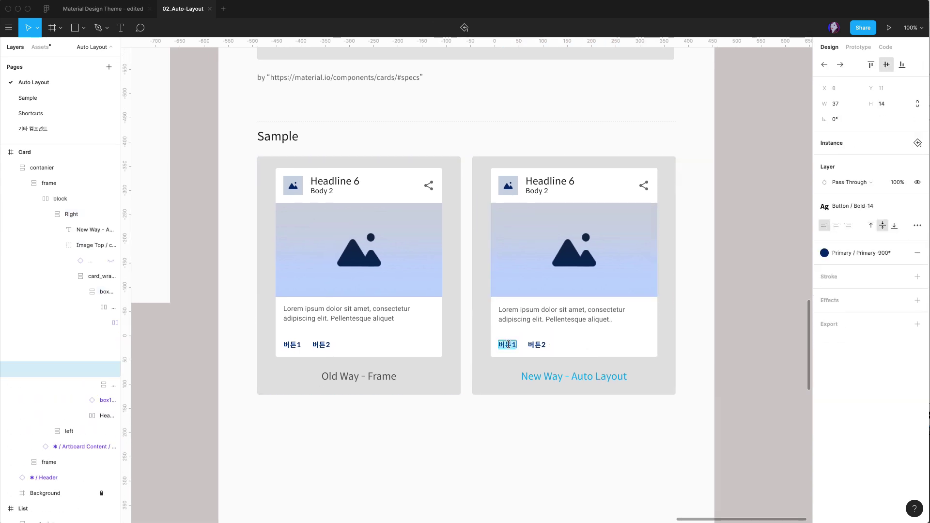
{"action": "type", "text": "AJFDLAKFJLAF"}
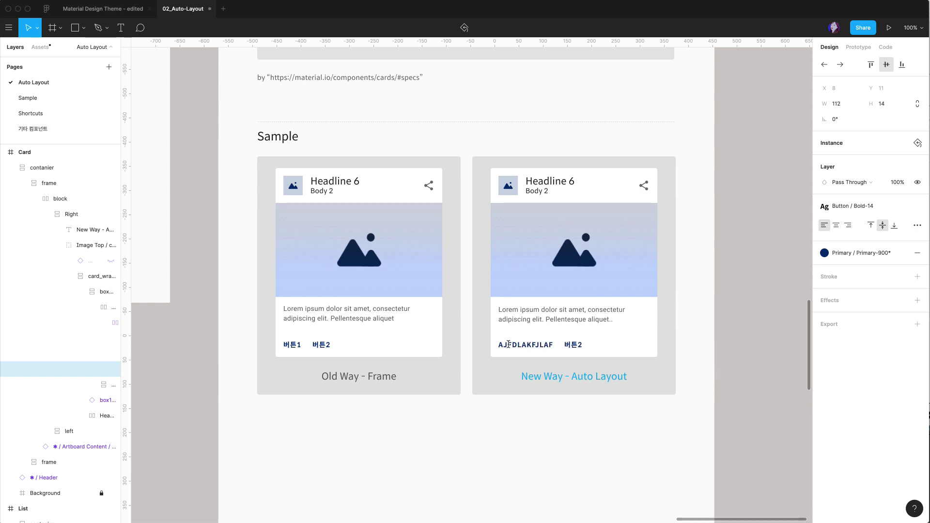
Step: Replace the 버튼2 label in the New Way - Auto Layout card with ASDKF;ALFDK
{"action": "double_click", "coordinate": [565, 347]}
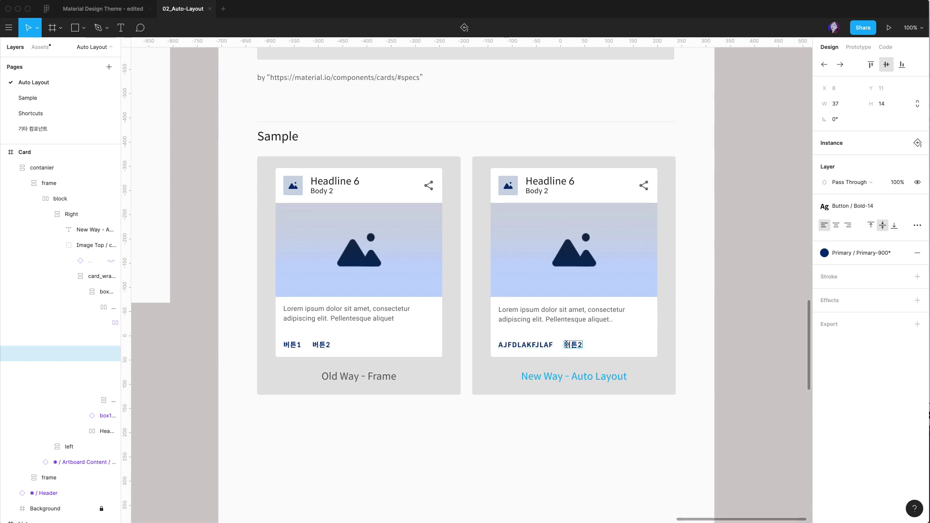
{"action": "left_click_drag", "start_coordinate": [564, 345], "coordinate": [590, 346]}
{"action": "type", "text": "ASDKFJALFDK"}
{"action": "key", "text": "Escape"}
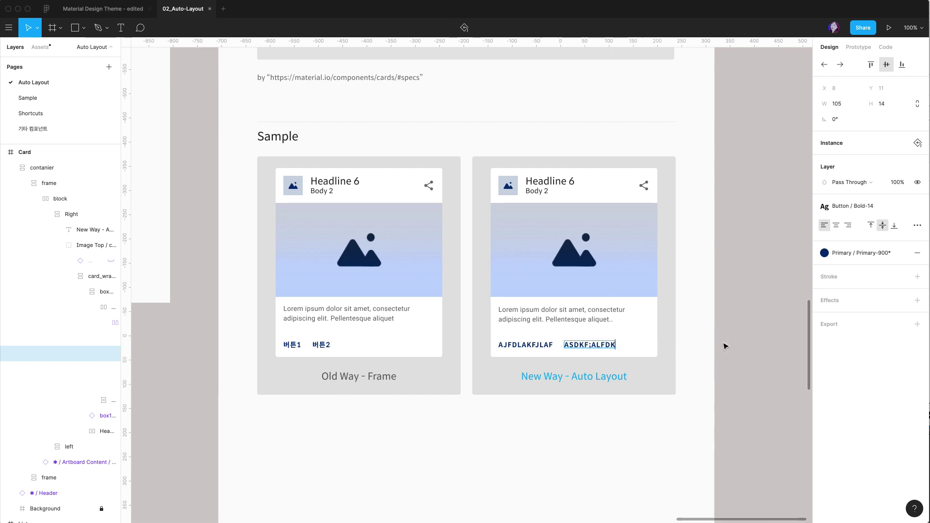
Step: Lengthen the 버튼1 label in the Old Way - Frame card to 버튼ASFDAFAF1
{"action": "left_click", "coordinate": [299, 347]}
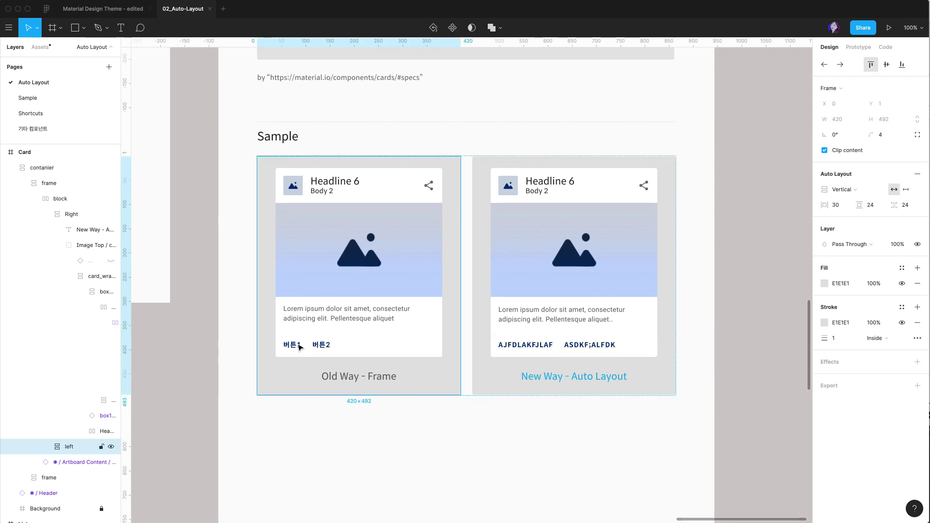
{"action": "double_click", "coordinate": [297, 348]}
{"action": "double_click", "coordinate": [296, 348]}
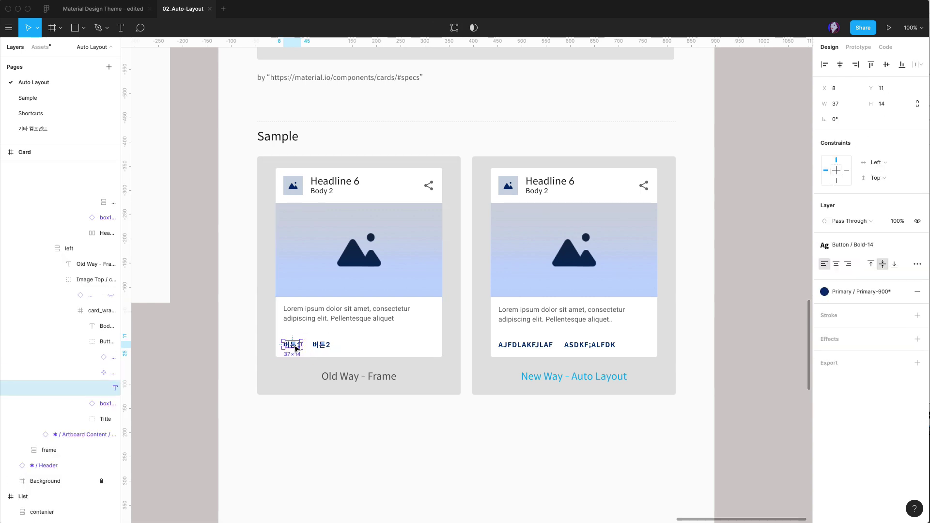
{"action": "double_click", "coordinate": [295, 347]}
{"action": "type", "text": "ASDFASDF"}
{"action": "left_click", "coordinate": [395, 347]}
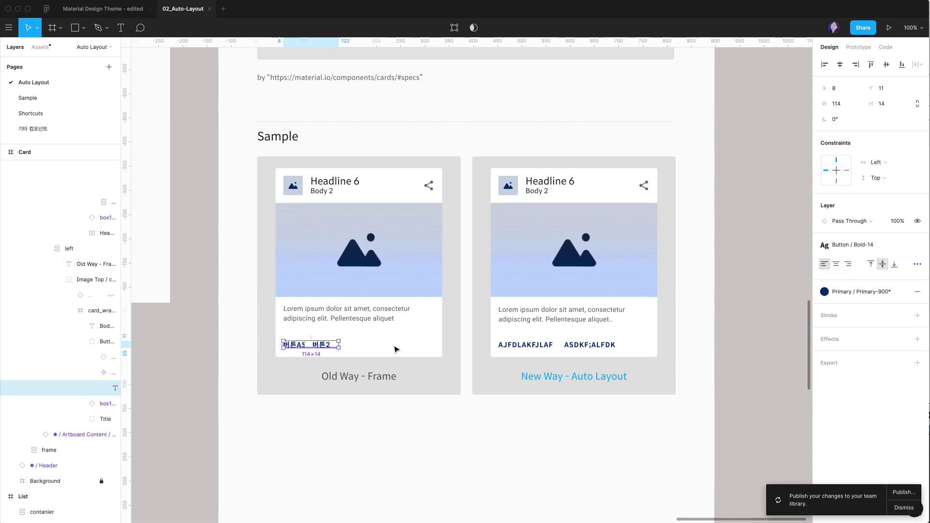
Step: Widen the first text button in the Old Way card to fit its long label and move the 버튼2 button clear of it
{"action": "left_click_drag", "start_coordinate": [321, 346], "coordinate": [342, 347]}
{"action": "left_click", "coordinate": [303, 347]}
{"action": "left_click", "coordinate": [359, 347]}
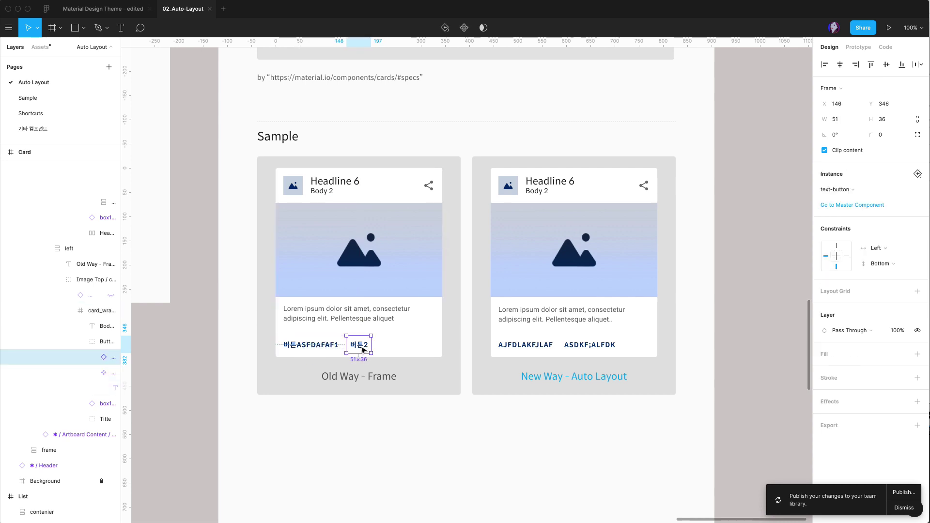
Step: Select both text buttons in the Old Way card and set the horizontal spacing between them to 8
{"action": "left_click", "coordinate": [339, 347], "text": "shift"}
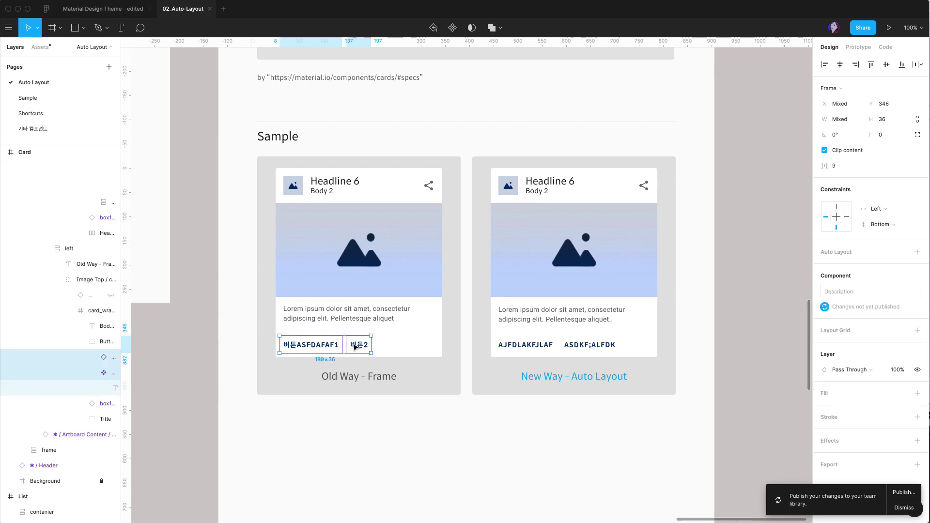
{"action": "left_click", "coordinate": [825, 166]}
{"action": "key", "text": "Escape"}
{"action": "key", "text": "Escape"}
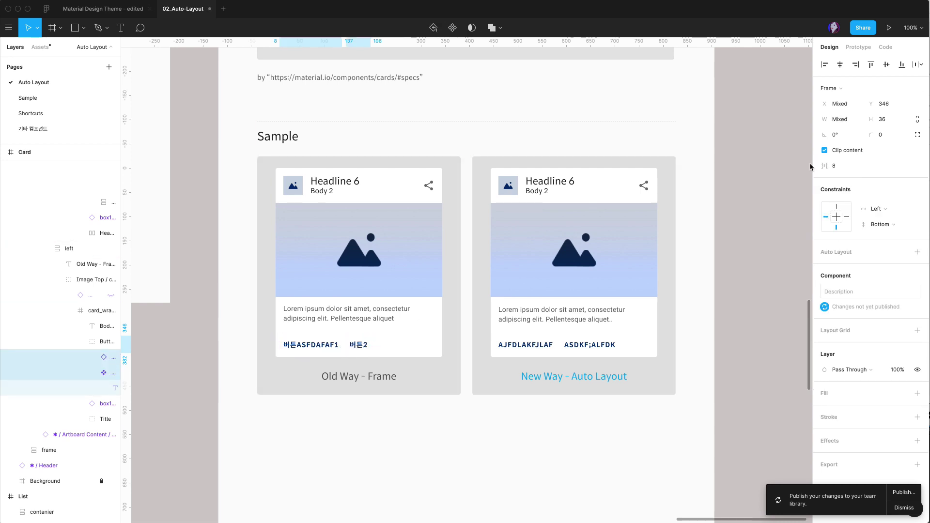
Step: Select the image box in the New Way - Auto Layout card and widen the layer list until full layer names fit
{"action": "left_click", "coordinate": [590, 278]}
{"action": "double_click", "coordinate": [589, 277]}
{"action": "double_click", "coordinate": [590, 277]}
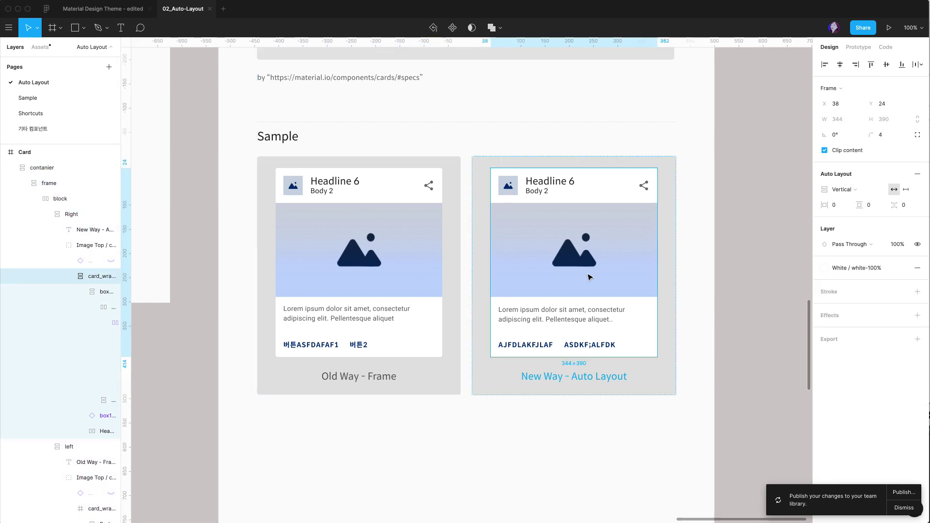
{"action": "double_click", "coordinate": [590, 277]}
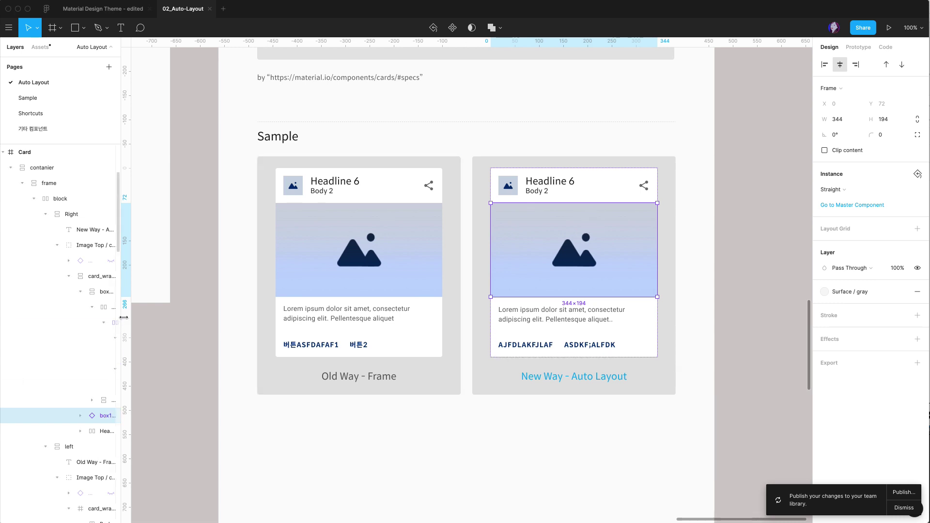
{"action": "left_click_drag", "start_coordinate": [124, 317], "coordinate": [222, 319]}
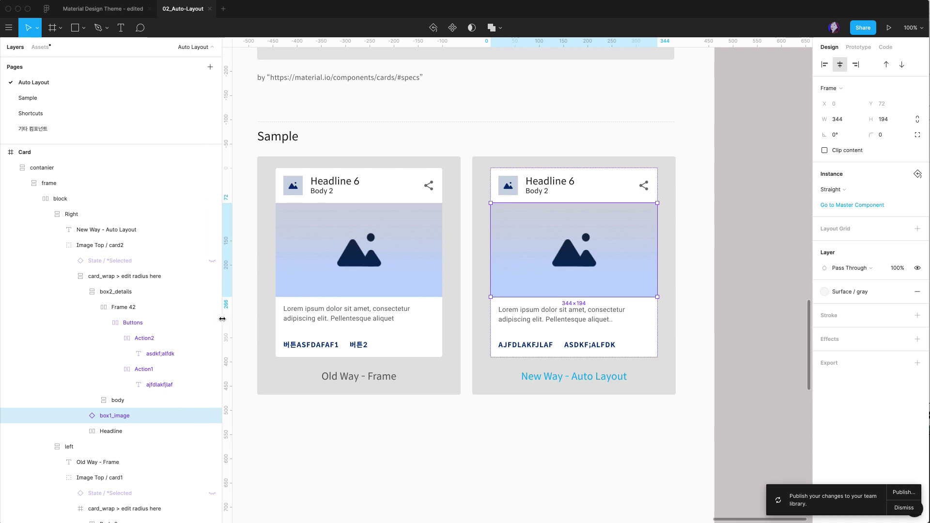
Step: Collapse Frame 42 in the New Way card's layers and inspect the box2_details and body layers
{"action": "left_click", "coordinate": [93, 308]}
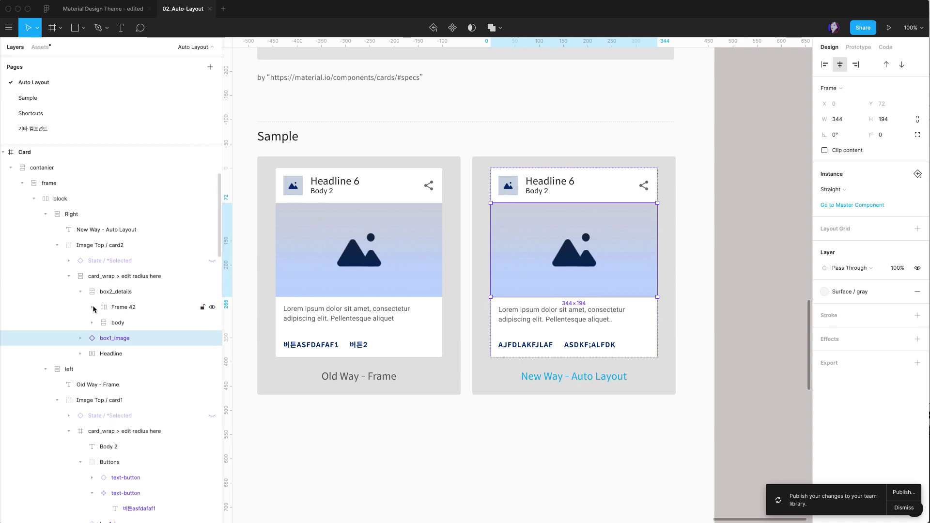
{"action": "left_click", "coordinate": [119, 292]}
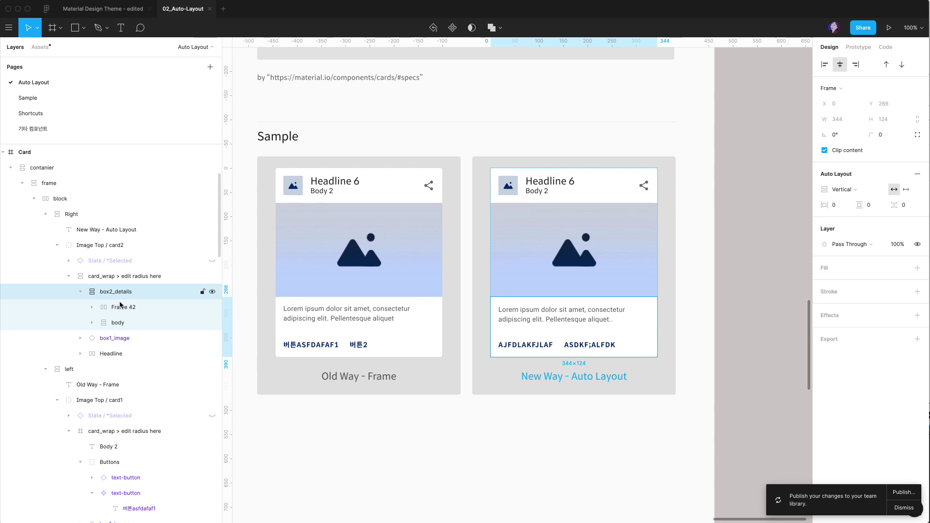
{"action": "left_click", "coordinate": [120, 322]}
Step: Move box1_image above the Headline block in the New Way - Auto Layout card
{"action": "left_click", "coordinate": [121, 338]}
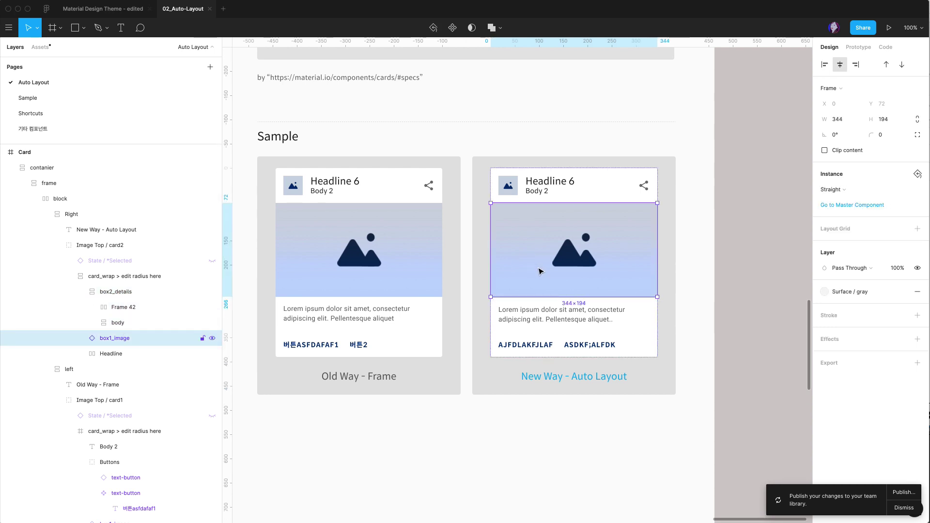
{"action": "left_click_drag", "start_coordinate": [541, 272], "coordinate": [541, 218]}
{"action": "left_click", "coordinate": [547, 281]}
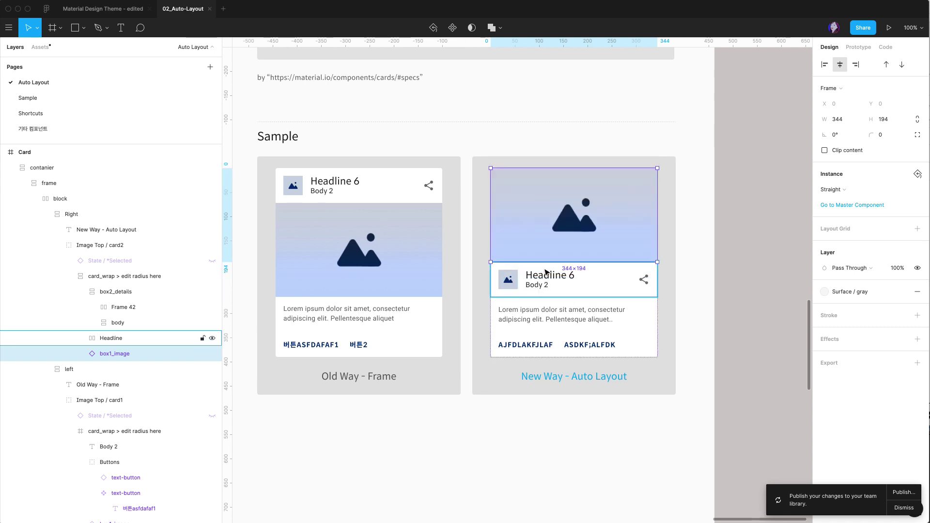
Step: Move the Headline block below the text buttons in the New Way - Auto Layout card
{"action": "left_click_drag", "start_coordinate": [547, 286], "coordinate": [551, 324]}
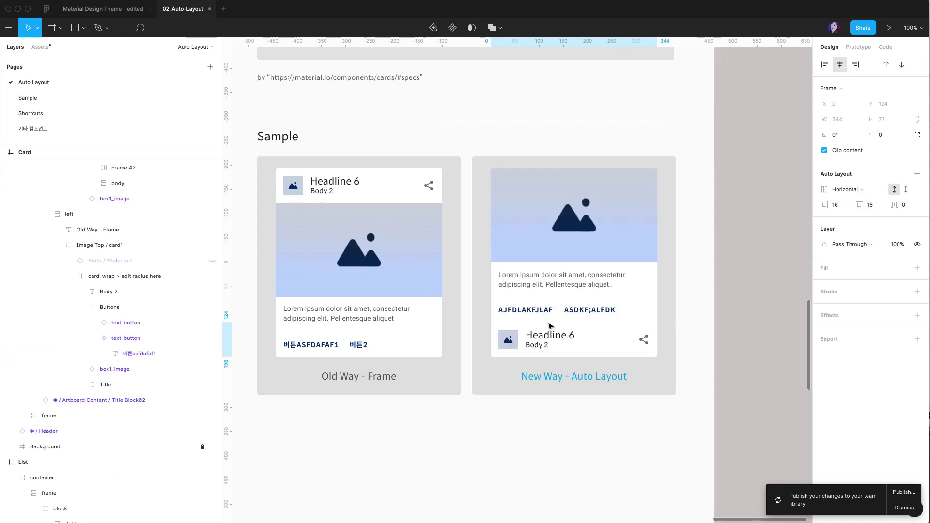
Step: Add three more copies of the Lorem ipsum paragraph below the original in the New Way card's body text
{"action": "left_click", "coordinate": [552, 294]}
{"action": "left_click", "coordinate": [551, 286]}
{"action": "double_click", "coordinate": [576, 281]}
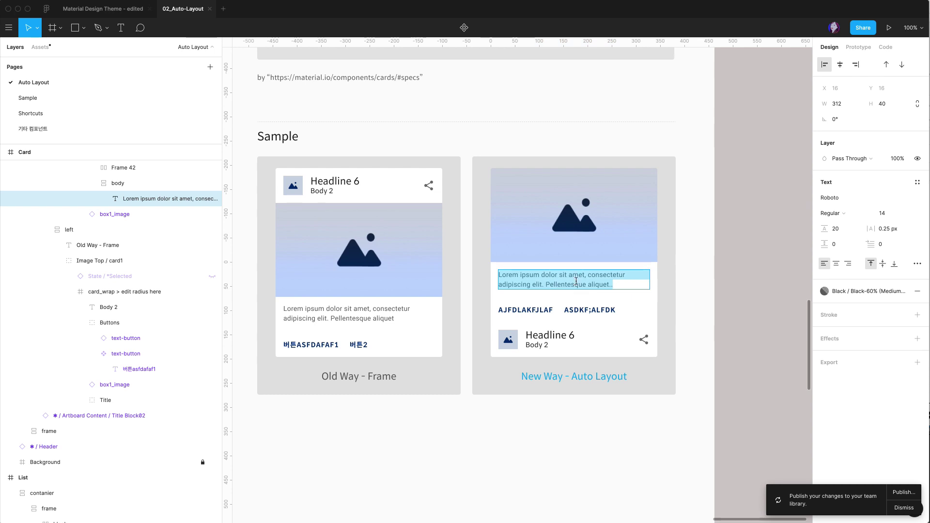
{"action": "triple_click", "coordinate": [617, 286]}
{"action": "key", "text": "ctrl+c"}
{"action": "left_click", "coordinate": [619, 285]}
{"action": "key", "text": "Return"}
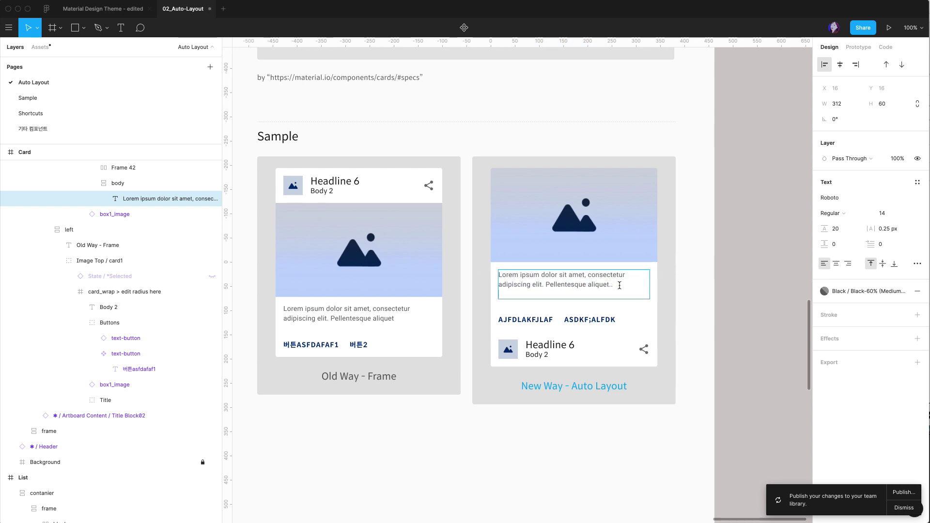
{"action": "key", "text": "ctrl+v"}
{"action": "key", "text": "Return"}
{"action": "key", "text": "ctrl+v"}
{"action": "key", "text": "Return"}
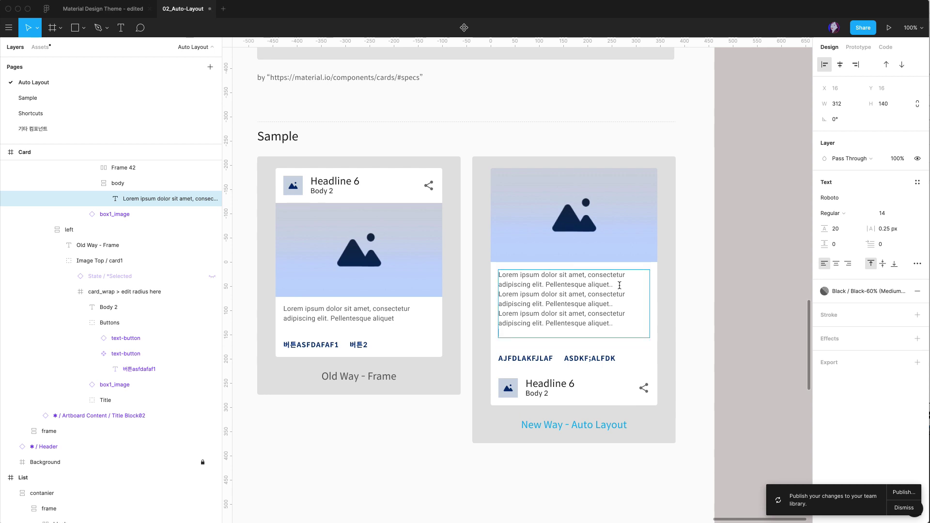
{"action": "key", "text": "ctrl+v"}
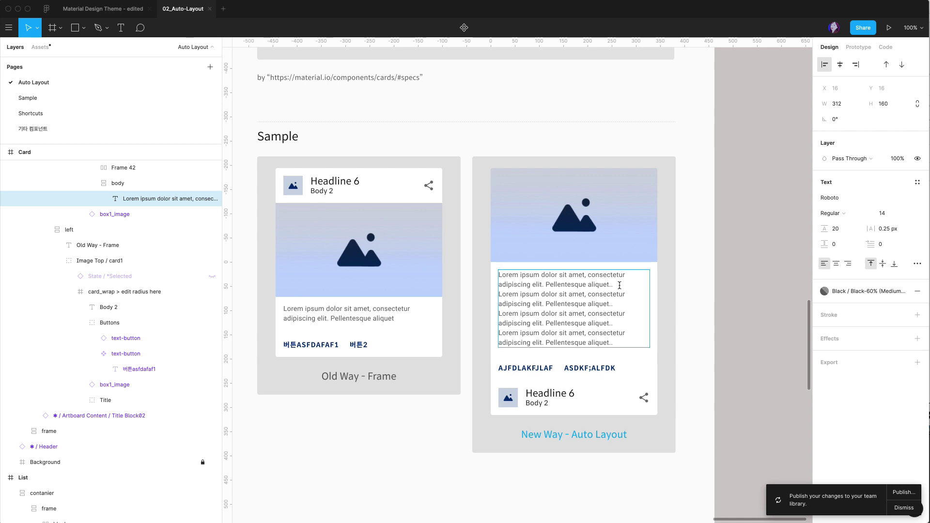
Step: Delete the three added Lorem ipsum copies from the New Way card's body text
{"action": "left_click_drag", "start_coordinate": [617, 282], "coordinate": [631, 342]}
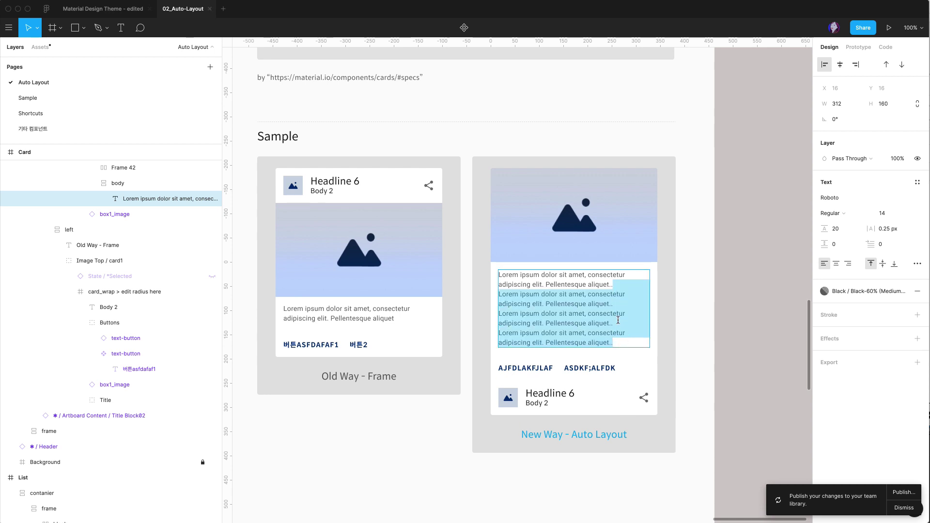
{"action": "key", "text": "BackSpace"}
{"action": "scroll", "coordinate": [641, 176], "scroll_direction": "down", "scroll_amount": 1}
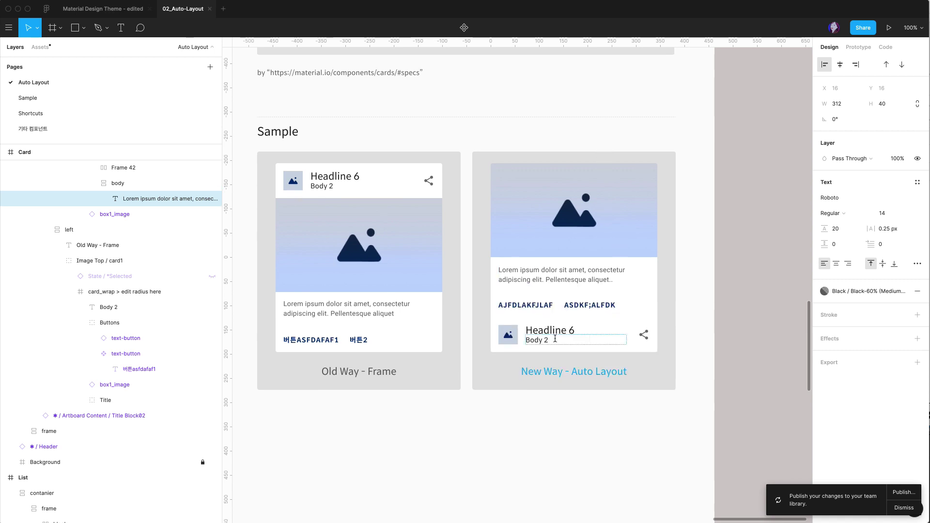
Step: Move the Headline block above the image in the New Way - Auto Layout card and clear the selection
{"action": "left_click", "coordinate": [606, 308]}
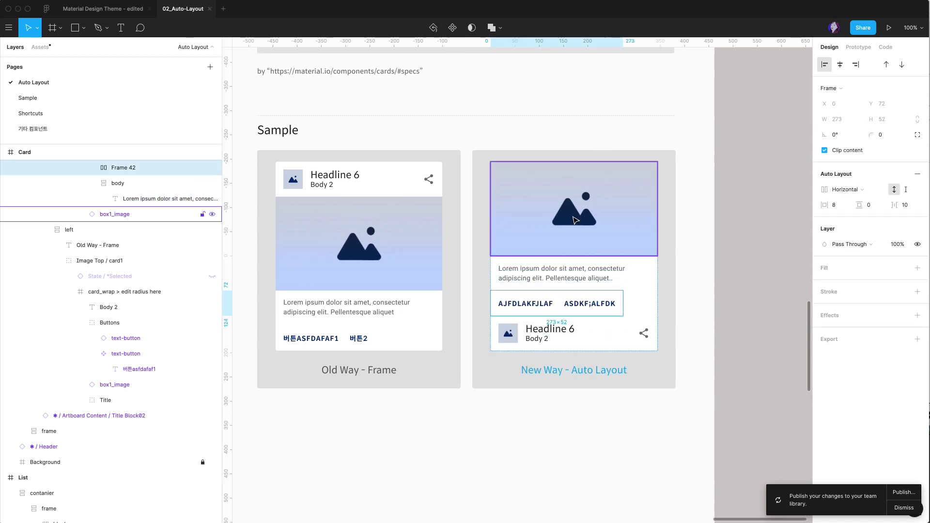
{"action": "left_click_drag", "start_coordinate": [570, 328], "coordinate": [584, 194]}
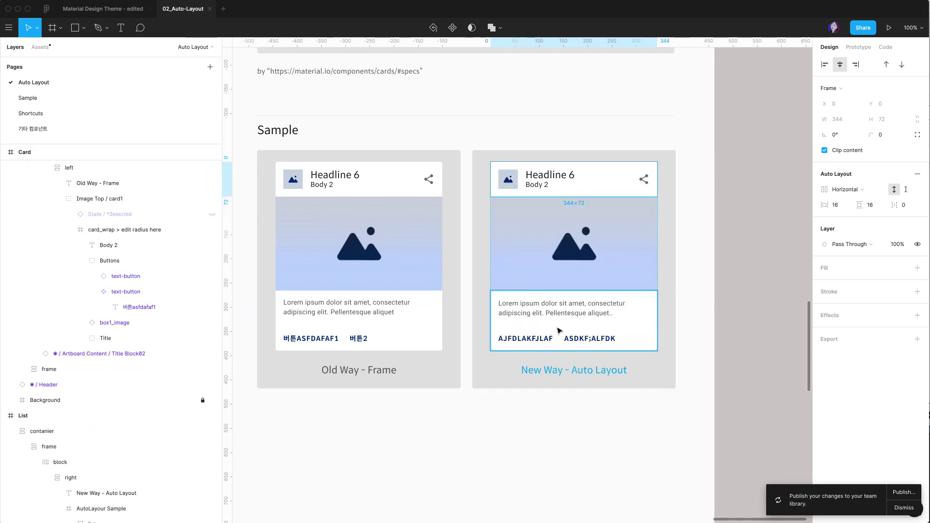
{"action": "left_click", "coordinate": [750, 281]}
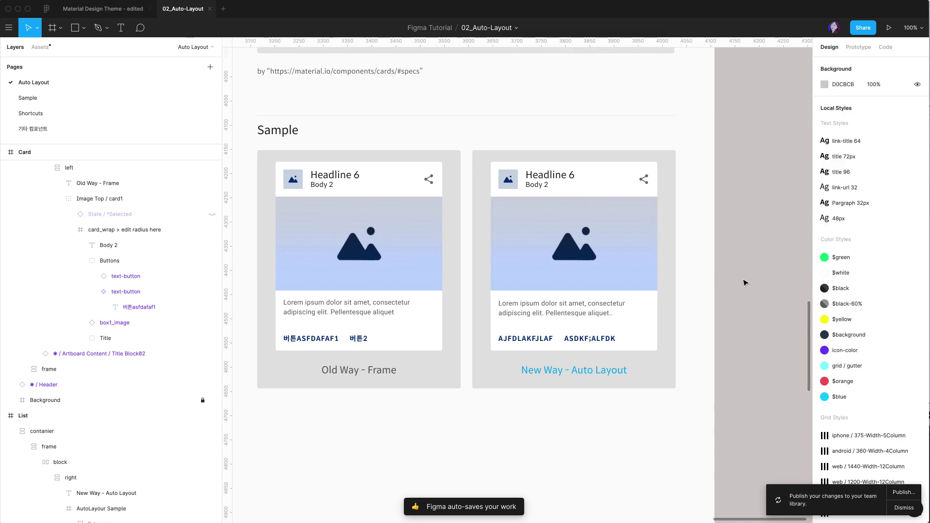
Step: Add a second copy of the Lorem ipsum paragraph to the body text of the Old Way - Frame card
{"action": "left_click", "coordinate": [313, 342]}
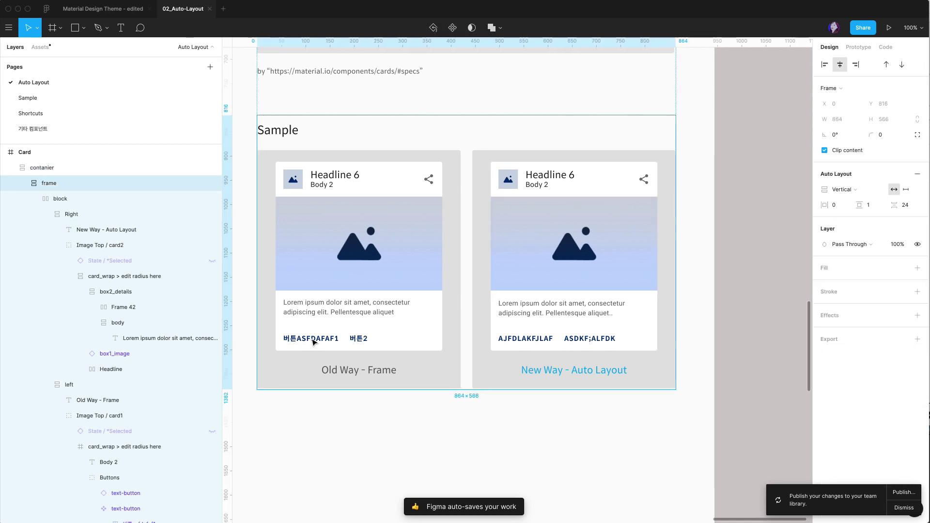
{"action": "left_click", "coordinate": [312, 342]}
{"action": "left_click", "coordinate": [369, 312]}
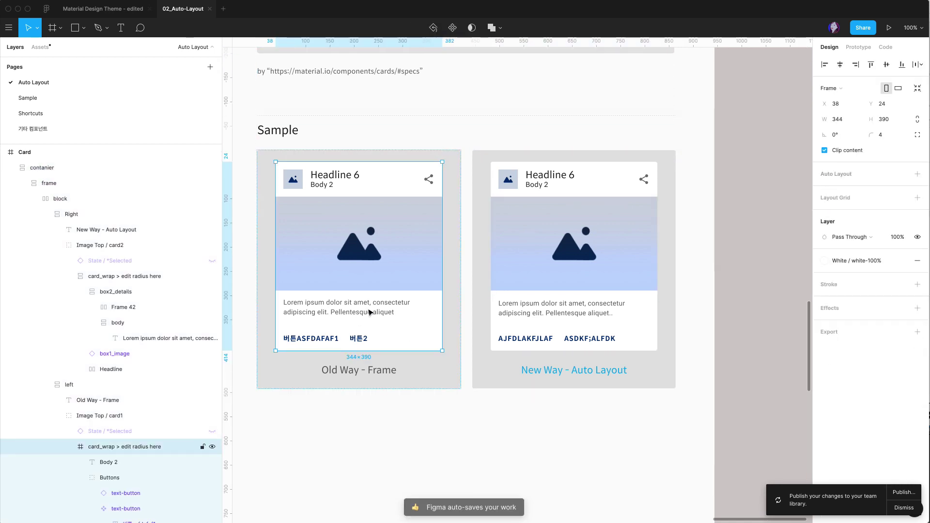
{"action": "left_click", "coordinate": [368, 309]}
{"action": "left_click_drag", "start_coordinate": [400, 311], "coordinate": [261, 297]}
{"action": "key", "text": "super+c"}
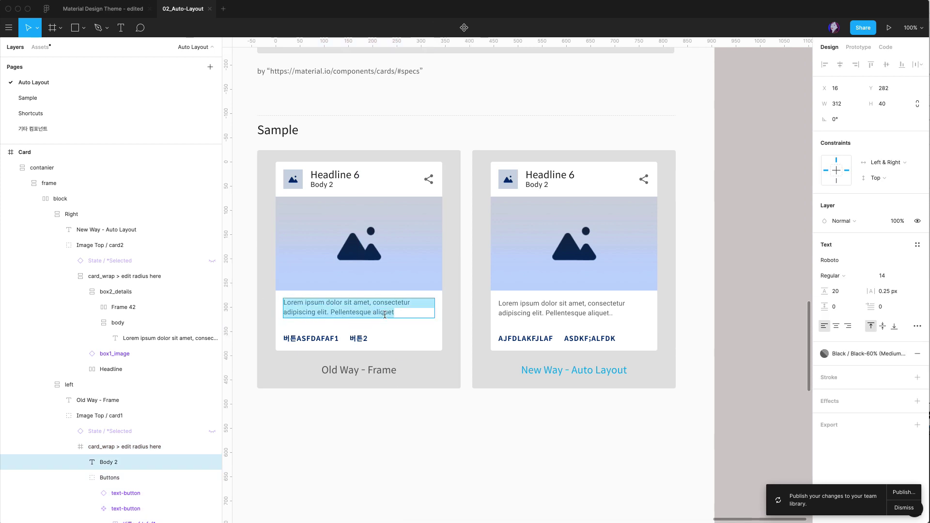
{"action": "left_click", "coordinate": [407, 313]}
{"action": "key", "text": "Return"}
{"action": "key", "text": "super+v"}
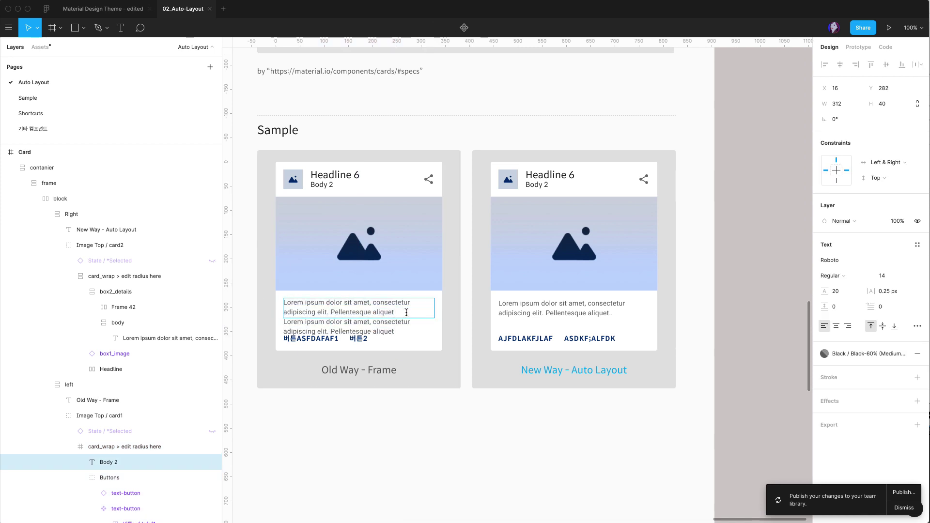
{"action": "key", "text": "Escape"}
Step: Stretch the Old Way card's frame to about 425 high and its body text box to about 75 high
{"action": "left_click_drag", "start_coordinate": [427, 334], "coordinate": [402, 370]}
{"action": "left_click", "coordinate": [389, 192]}
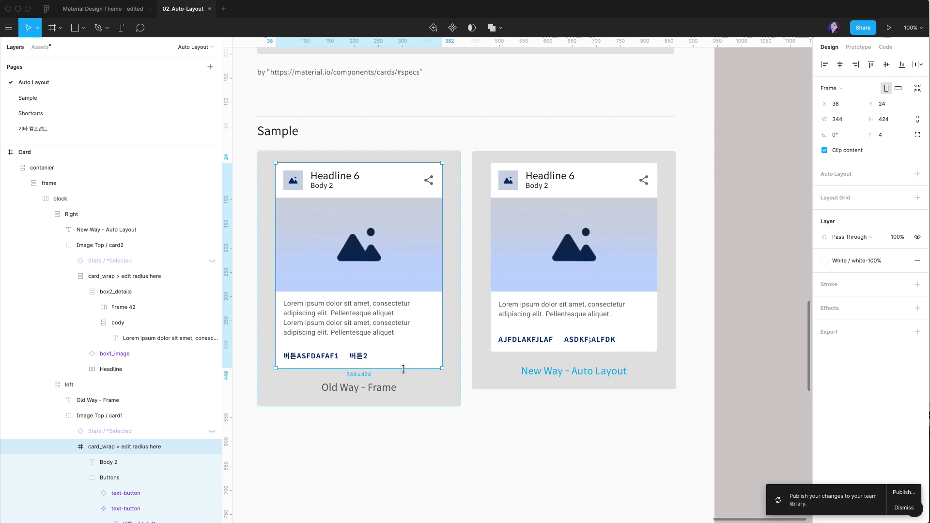
{"action": "left_click", "coordinate": [367, 336]}
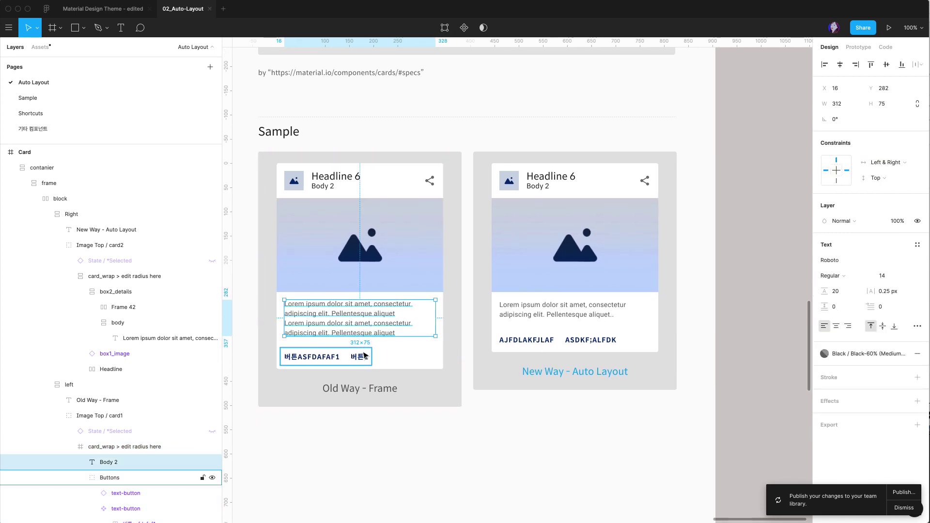
Step: Measure the gap between the body text and the Buttons group in the Old Way card
{"action": "scroll", "coordinate": [363, 346], "scroll_direction": "down", "scroll_amount": 1}
{"action": "key", "text": "alt"}
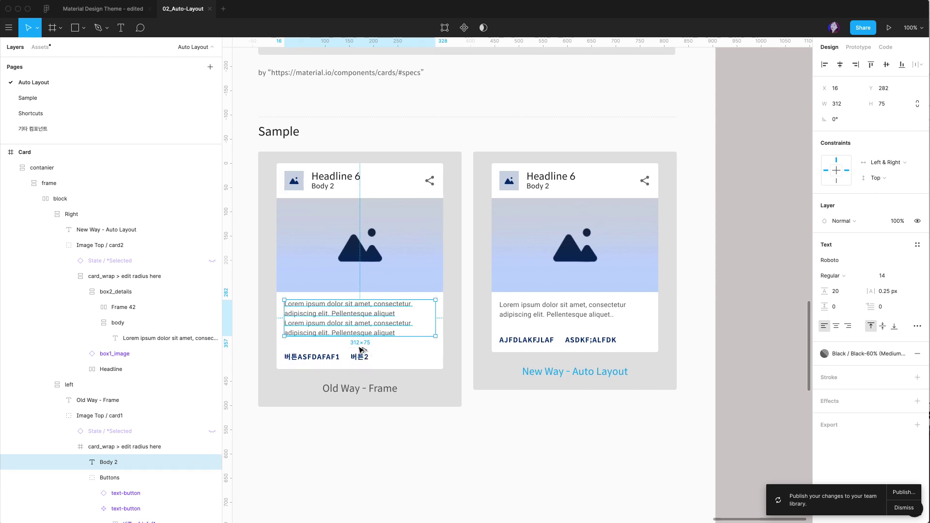
{"action": "left_click", "coordinate": [366, 355]}
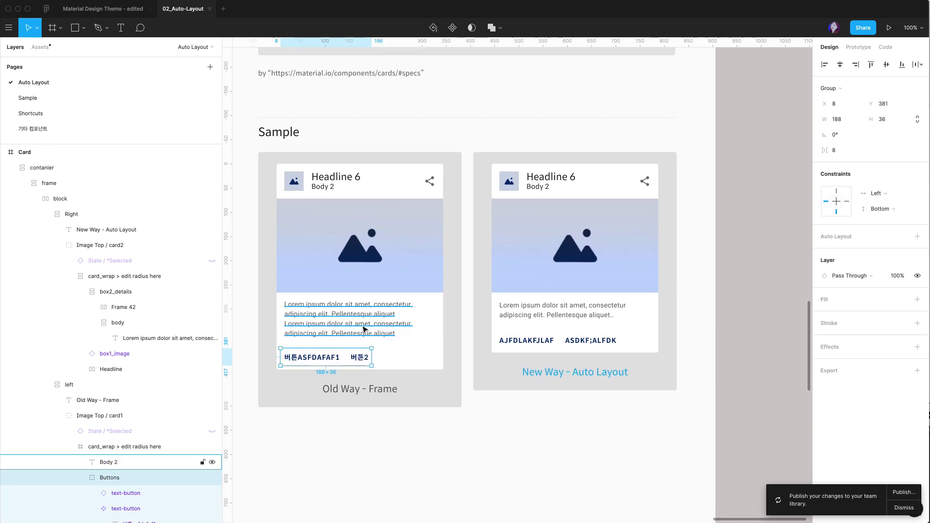
{"action": "scroll", "coordinate": [474, 385], "scroll_direction": "up", "scroll_amount": 1}
{"action": "left_click", "coordinate": [473, 384]}
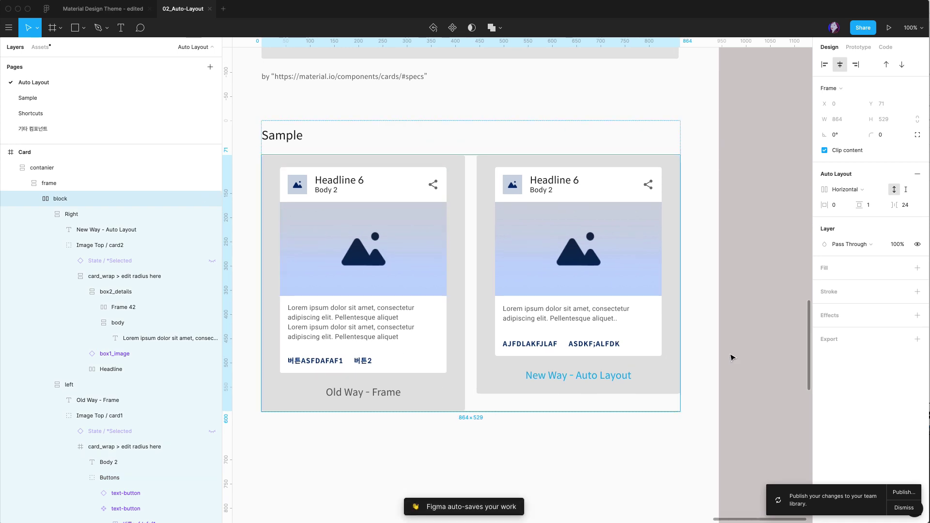
Step: Delete the second Lorem ipsum paragraph from the Old Way card's body text
{"action": "left_click", "coordinate": [384, 334]}
{"action": "double_click", "coordinate": [385, 334]}
{"action": "double_click", "coordinate": [384, 334]}
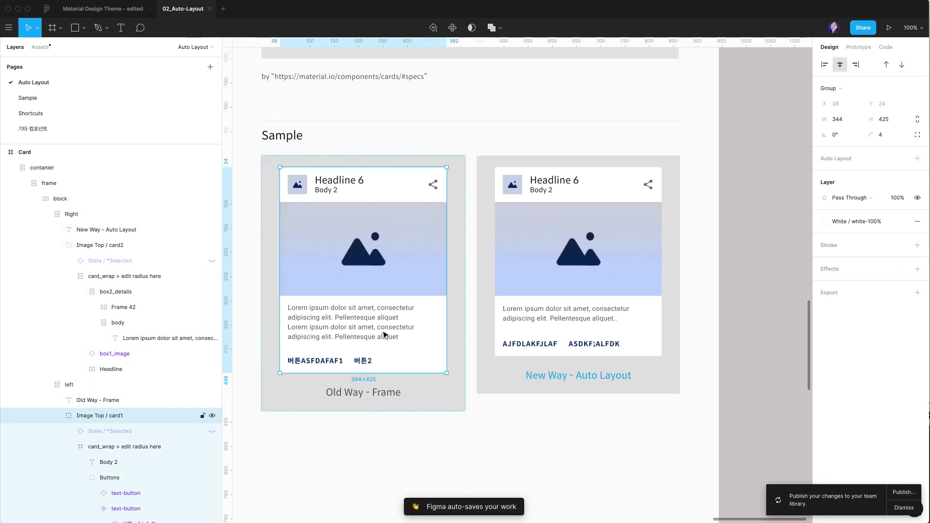
{"action": "double_click", "coordinate": [384, 334]}
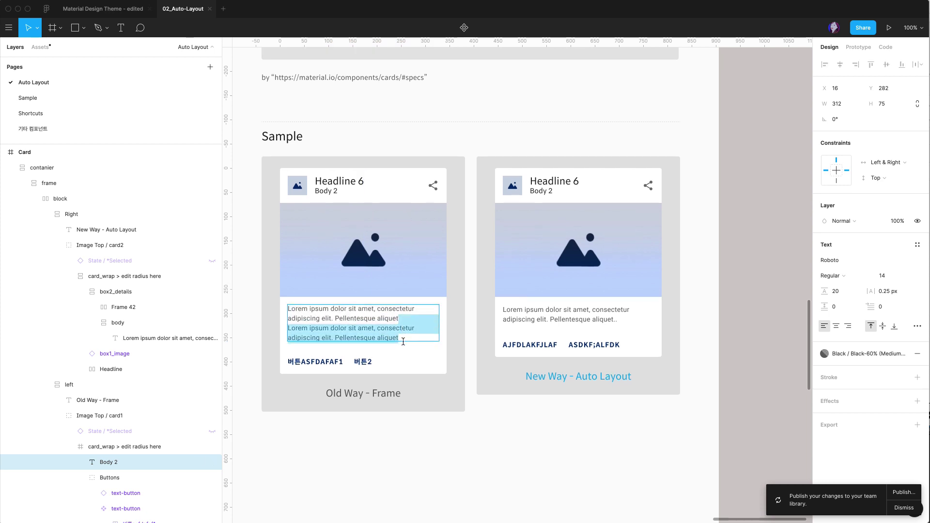
{"action": "key", "text": "Escape"}
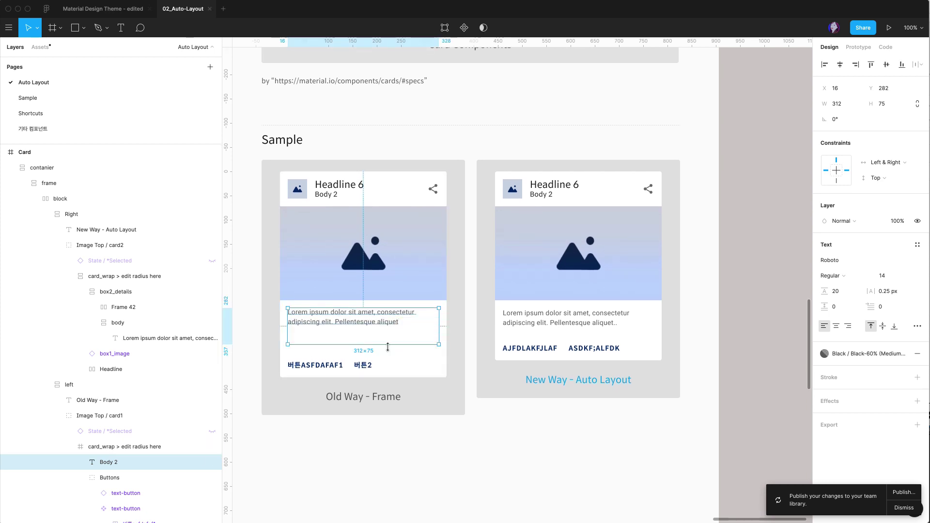
Step: Shrink the Old Way card's body text box and set its height to 40
{"action": "left_click_drag", "start_coordinate": [387, 344], "coordinate": [387, 327]}
{"action": "left_click", "coordinate": [883, 104]}
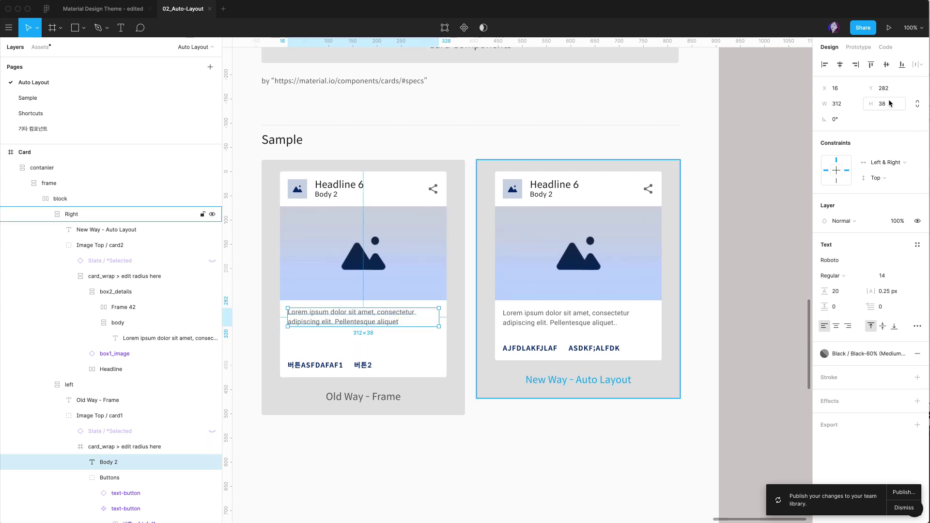
{"action": "key", "text": "Return"}
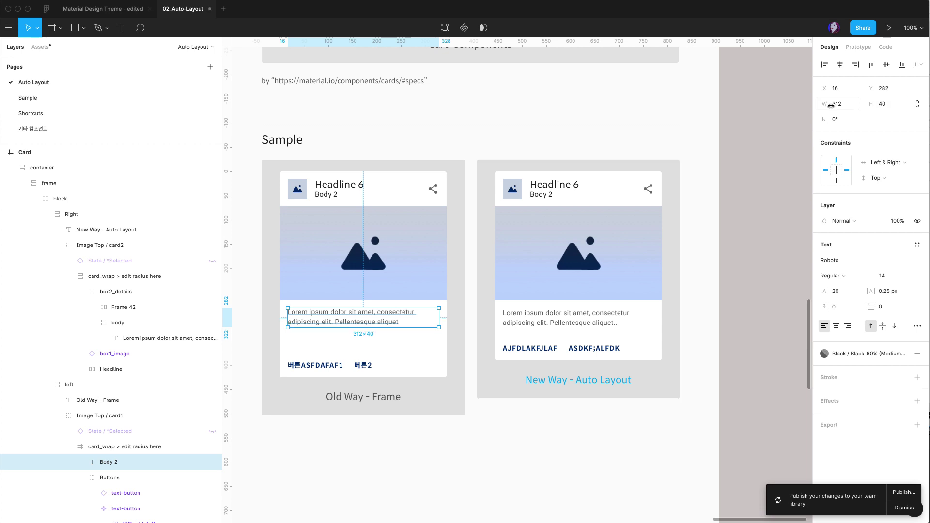
Step: Shorten the Old Way card's frame to about 369 high and check the gap between its body text and Buttons group
{"action": "left_click", "coordinate": [382, 358]}
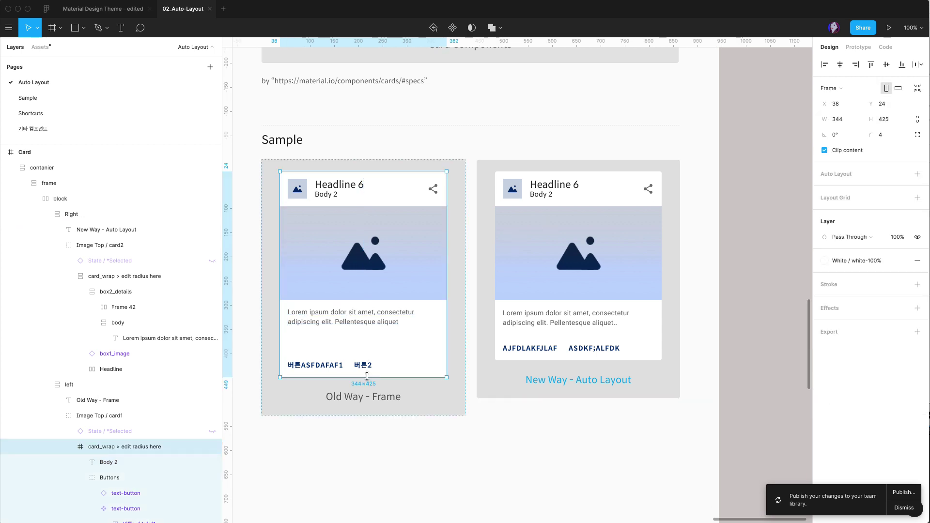
{"action": "left_click_drag", "start_coordinate": [370, 377], "coordinate": [369, 350]}
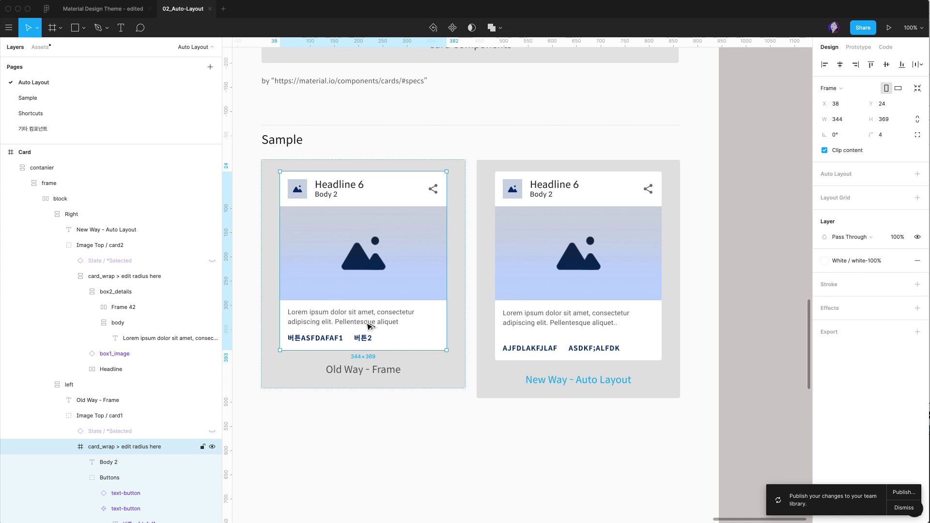
{"action": "left_click", "coordinate": [370, 334]}
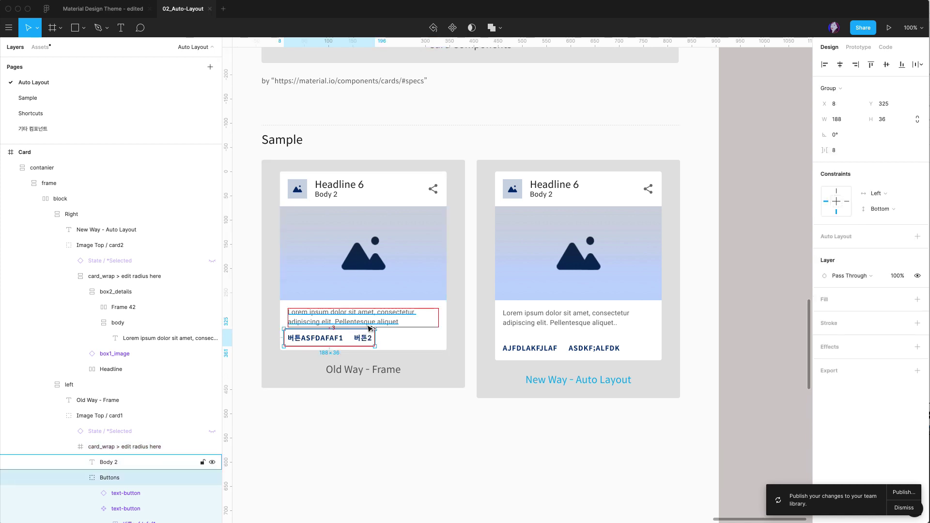
{"action": "key", "text": "plus"}
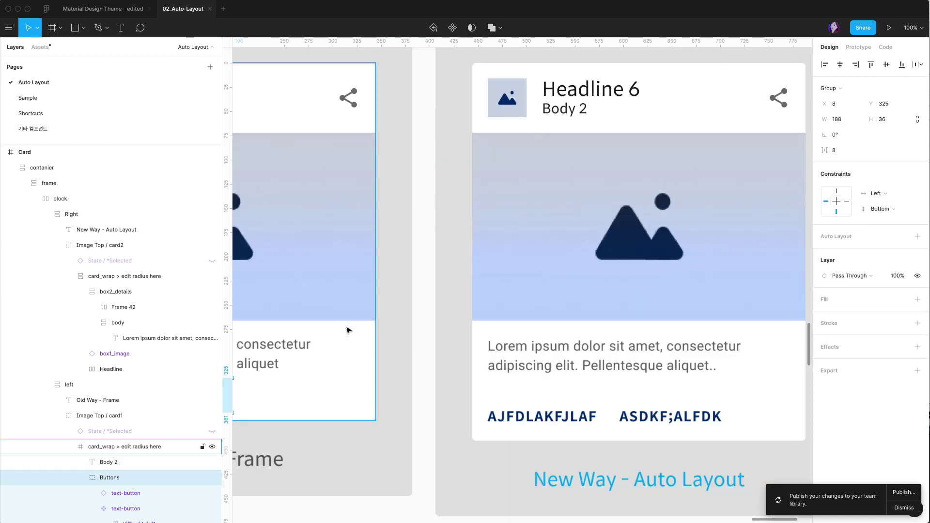
{"action": "scroll", "coordinate": [348, 330], "scroll_direction": "left", "scroll_amount": 10}
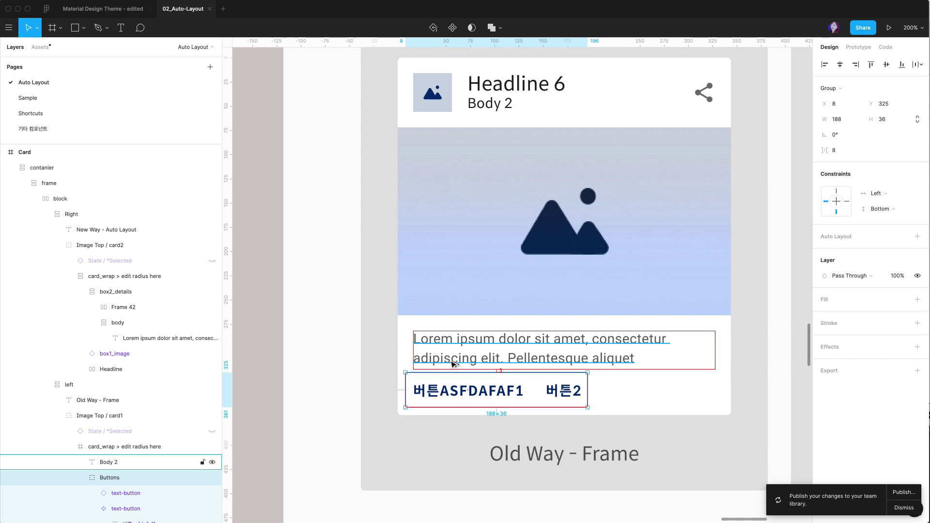
{"action": "scroll", "coordinate": [501, 369], "scroll_direction": "down", "scroll_amount": 2}
{"action": "scroll", "coordinate": [501, 369], "scroll_direction": "right", "scroll_amount": 1}
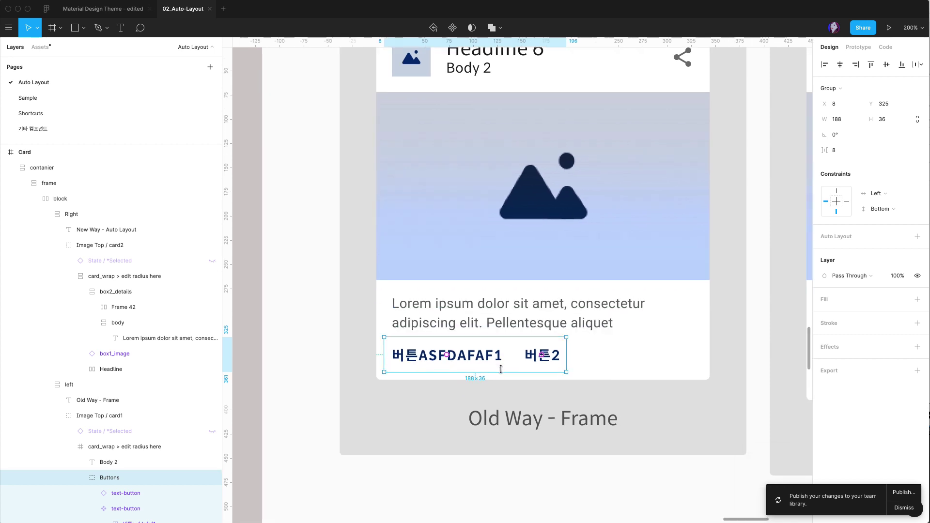
{"action": "scroll", "coordinate": [501, 369], "scroll_direction": "down", "scroll_amount": 3}
{"action": "scroll", "coordinate": [501, 369], "scroll_direction": "right", "scroll_amount": 1}
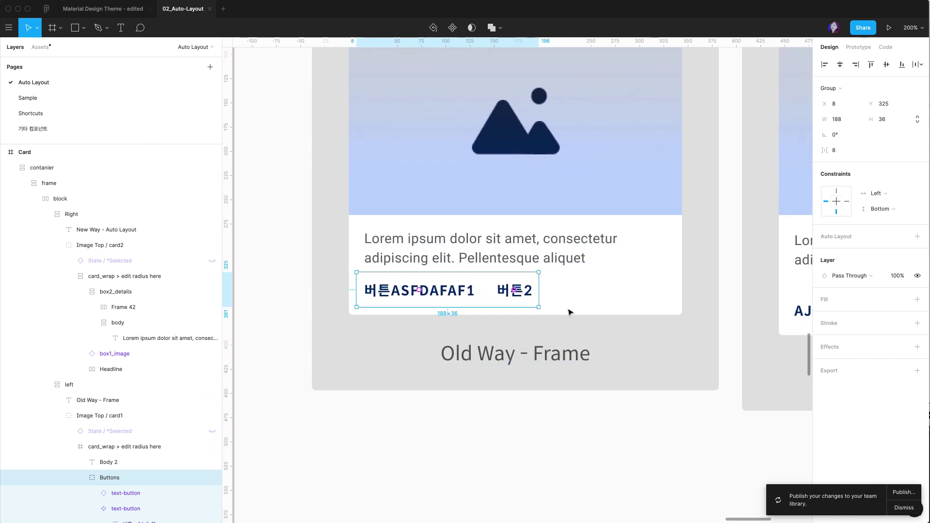
Step: Enlarge the Old Way card and set the height of its Image Top / card1 group to 390
{"action": "left_click", "coordinate": [578, 281]}
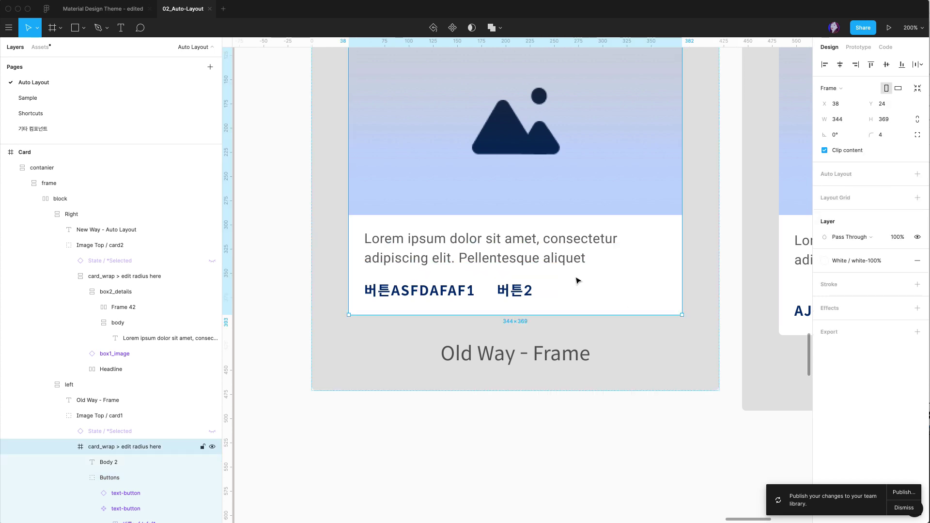
{"action": "key", "text": "shift+a"}
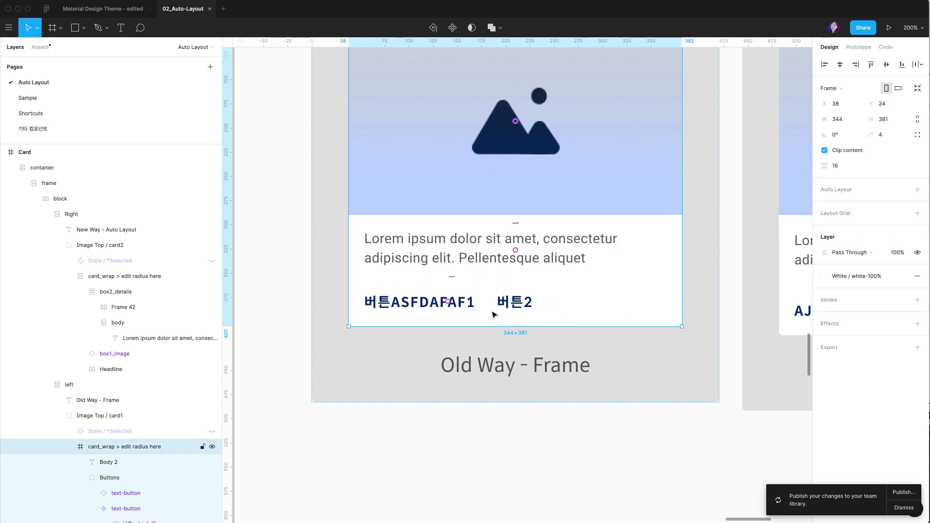
{"action": "left_click", "coordinate": [417, 260]}
{"action": "left_click", "coordinate": [422, 294]}
{"action": "key", "text": "shift+Return"}
{"action": "key", "text": "shift+Return"}
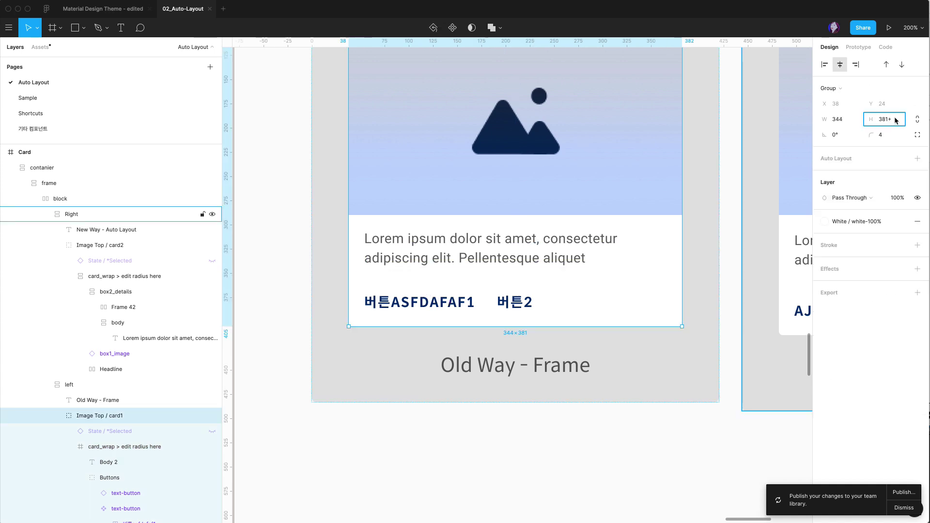
{"action": "key", "text": "Return"}
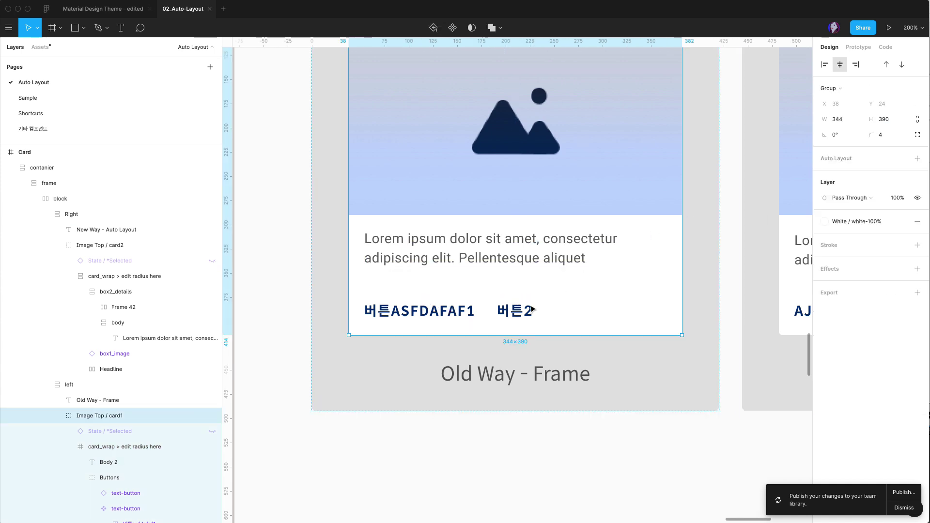
Step: Inspect the Old Way card's Buttons group and compare the Old Way and New Way cards side by side at 100% zoom
{"action": "left_click", "coordinate": [530, 308]}
{"action": "left_click", "coordinate": [527, 306]}
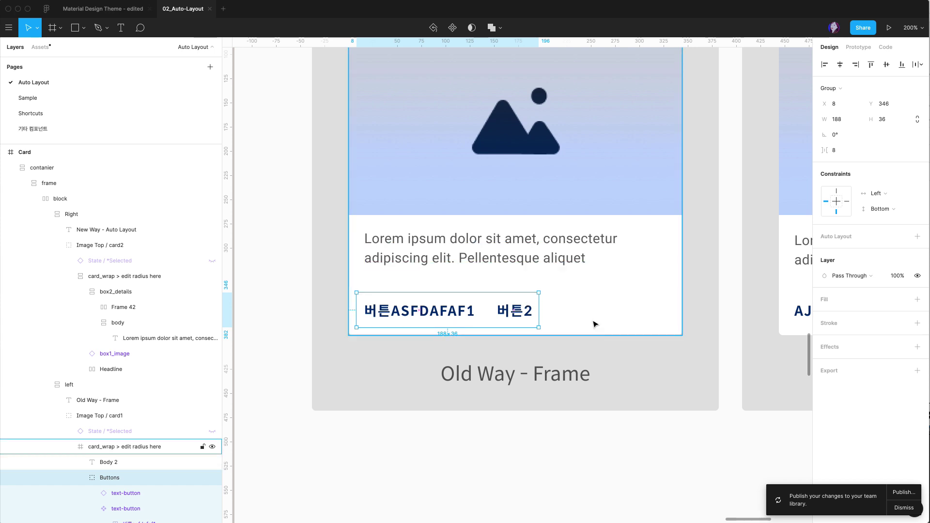
{"action": "left_click", "coordinate": [720, 338]}
{"action": "scroll", "coordinate": [724, 335], "scroll_direction": "right", "scroll_amount": 5}
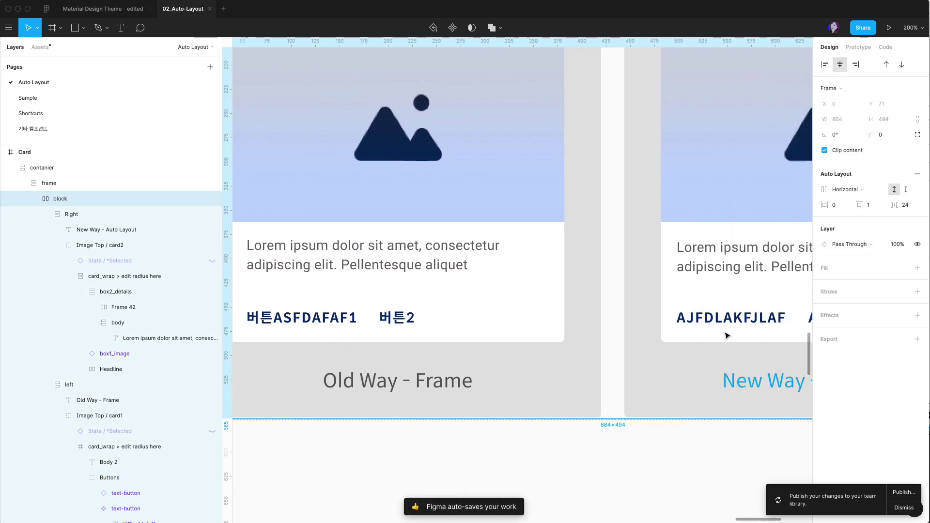
{"action": "key", "text": "shift+0"}
{"action": "scroll", "coordinate": [726, 333], "scroll_direction": "right", "scroll_amount": 3}
{"action": "scroll", "coordinate": [774, 322], "scroll_direction": "up", "scroll_amount": 2}
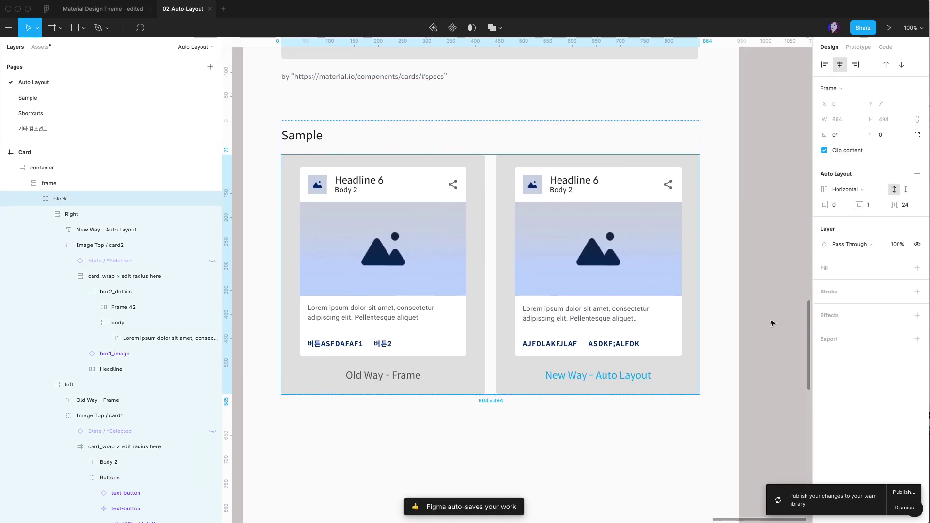
{"action": "left_click", "coordinate": [772, 323]}
{"action": "scroll", "coordinate": [772, 323], "scroll_direction": "left", "scroll_amount": 2}
{"action": "scroll", "coordinate": [773, 324], "scroll_direction": "down", "scroll_amount": 1}
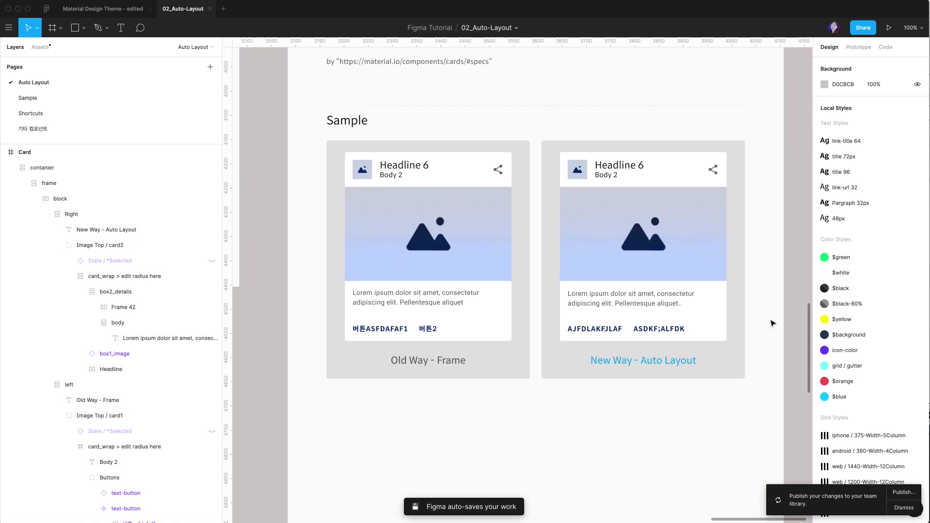
Step: Try to relocate the Card page's Sample section by cutting it and pasting it into the Spec - Material Design section, and undo the move
{"action": "double_click", "coordinate": [679, 329]}
{"action": "scroll", "coordinate": [740, 317], "scroll_direction": "down", "scroll_amount": 5}
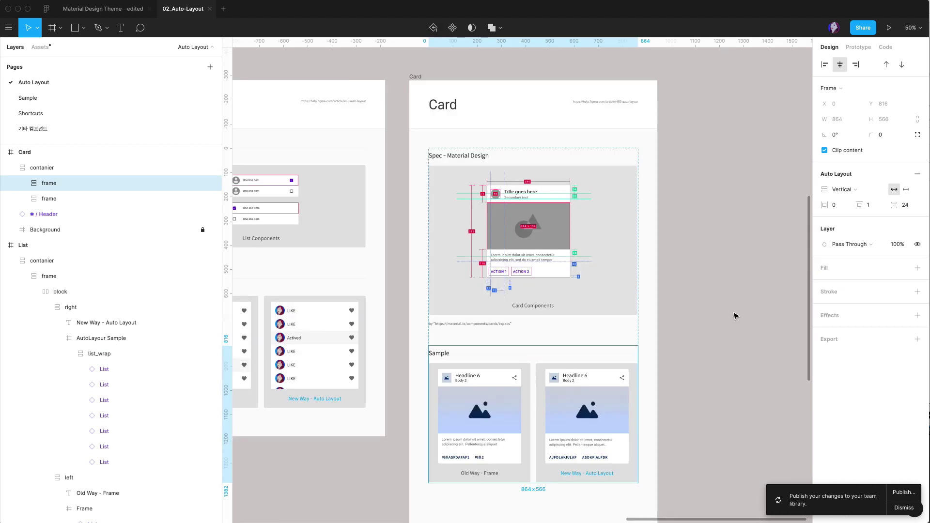
{"action": "scroll", "coordinate": [736, 316], "scroll_direction": "down", "scroll_amount": 2}
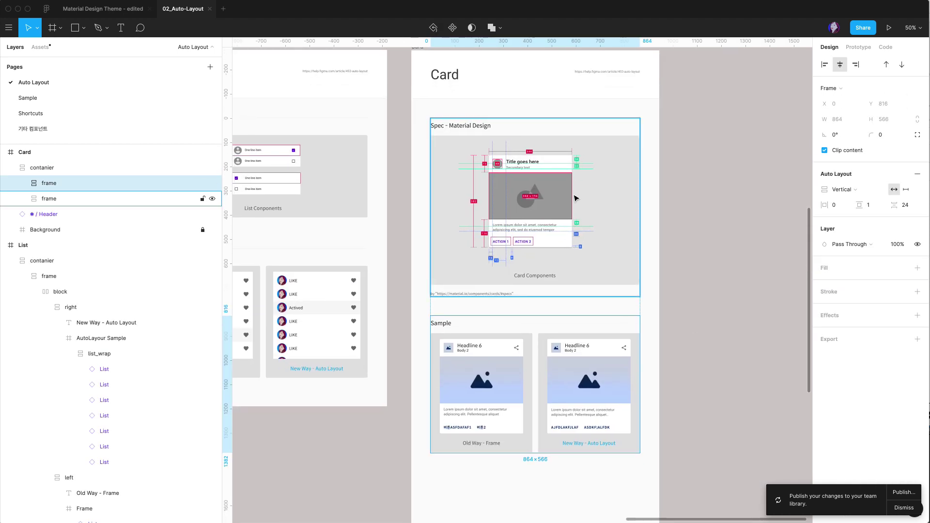
{"action": "left_click", "coordinate": [576, 198]}
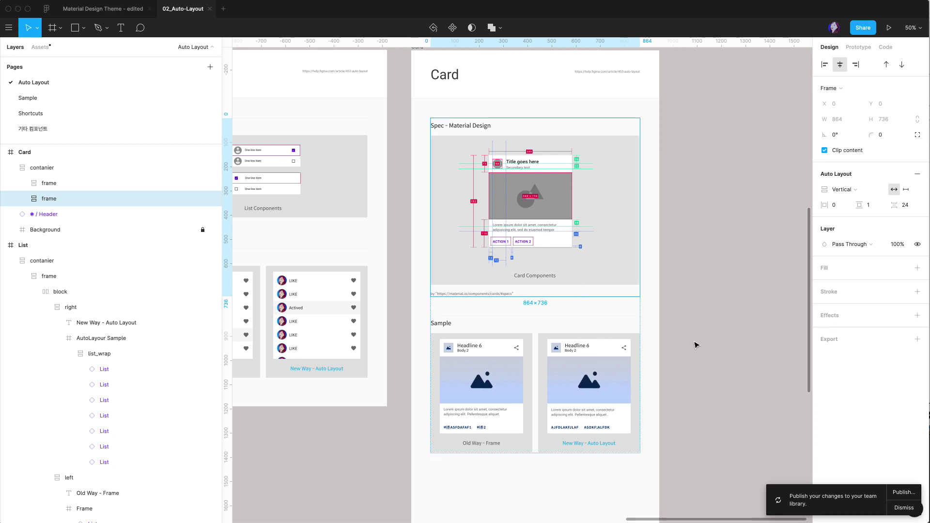
{"action": "left_click", "coordinate": [546, 354]}
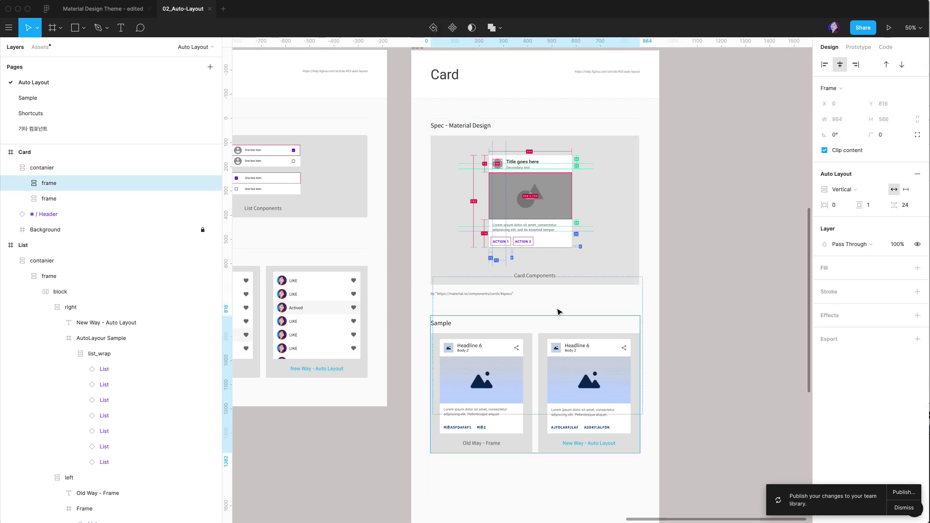
{"action": "key", "text": "ctrl+x"}
{"action": "left_click", "coordinate": [556, 208]}
{"action": "key", "text": "ctrl+v"}
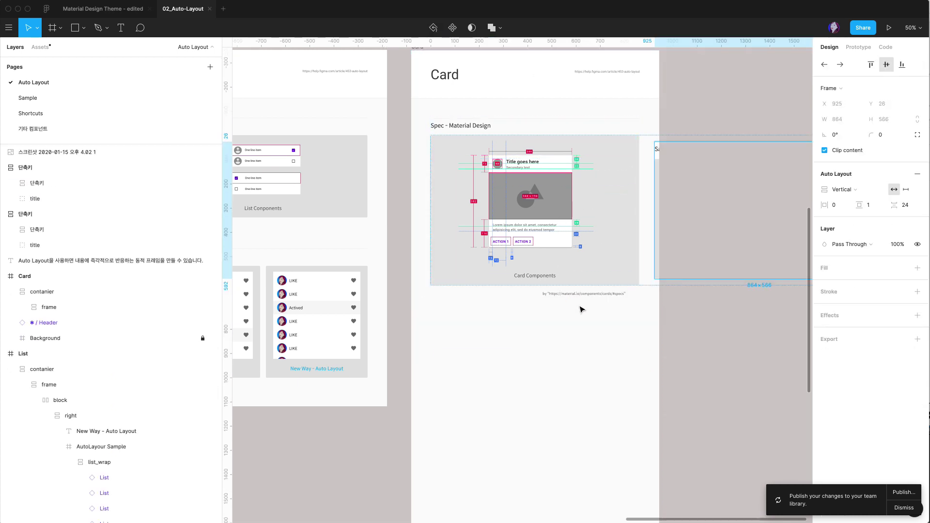
{"action": "key", "text": "ctrl+z"}
{"action": "key", "text": "ctrl+z"}
Step: Move the Sample section above the Spec - Material Design section in the Card page's auto layout container
{"action": "left_click_drag", "start_coordinate": [550, 328], "coordinate": [551, 125]}
{"action": "left_click", "coordinate": [695, 306]}
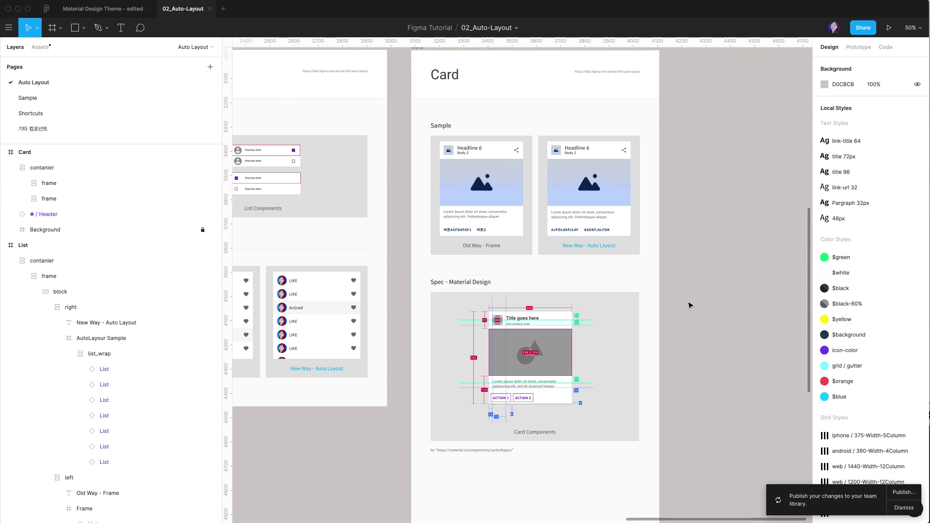
Step: Switch the Sample section's stacking order below and back above the Spec - Material Design section several times, ending with Sample first
{"action": "left_click", "coordinate": [554, 183]}
{"action": "left_click", "coordinate": [553, 183]}
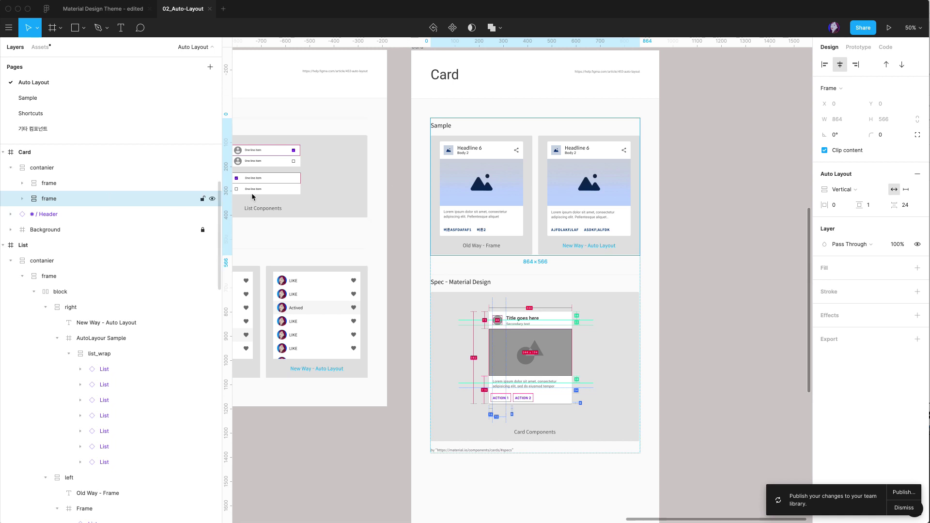
{"action": "left_click", "coordinate": [902, 65]}
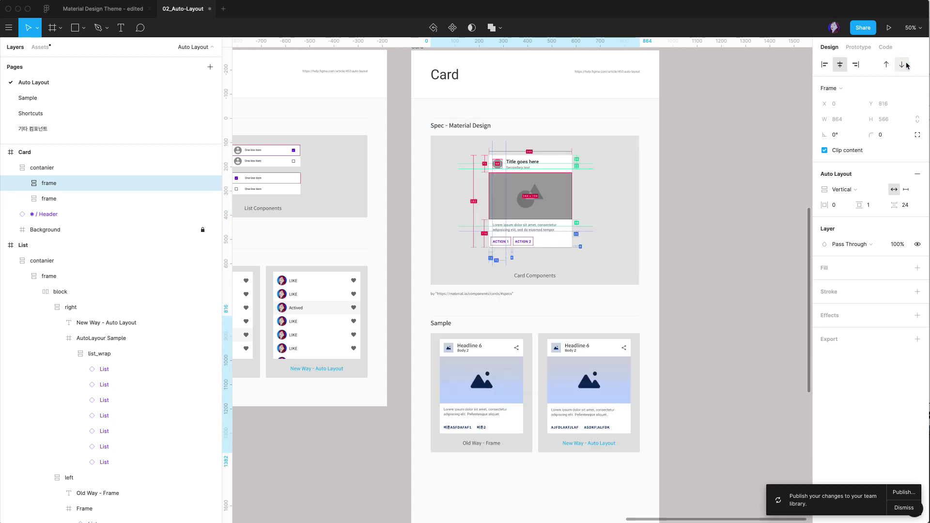
{"action": "left_click", "coordinate": [901, 66]}
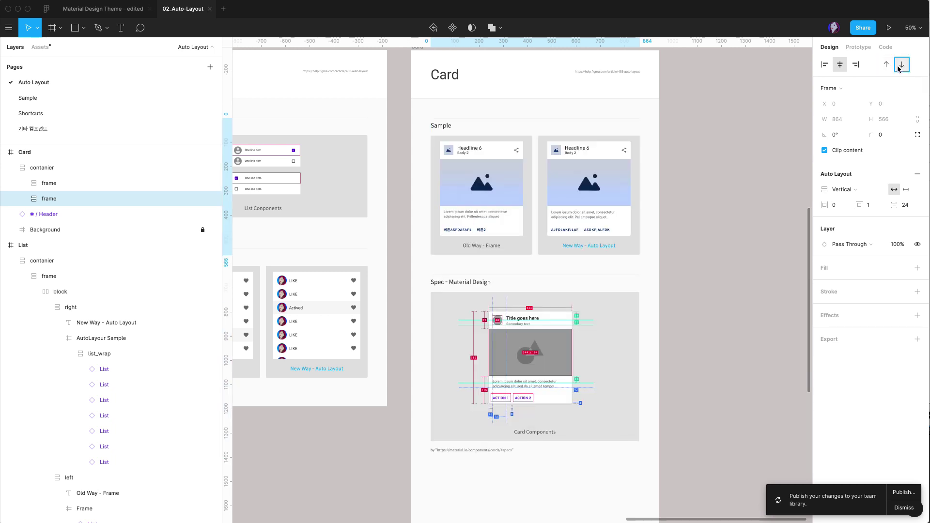
{"action": "left_click", "coordinate": [900, 67]}
{"action": "left_click", "coordinate": [901, 67]}
{"action": "left_click", "coordinate": [901, 66]}
{"action": "left_click", "coordinate": [901, 67]}
{"action": "left_click", "coordinate": [902, 67]}
{"action": "left_click", "coordinate": [902, 66]}
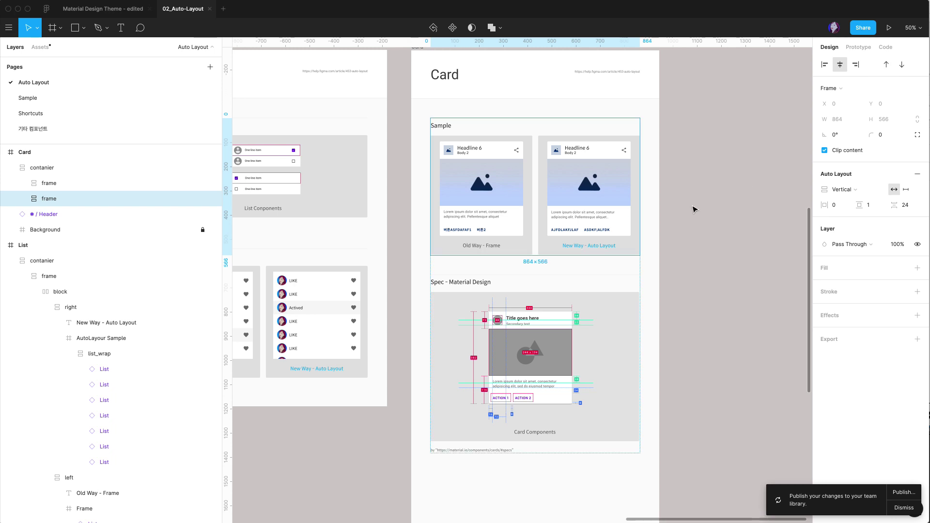
{"action": "scroll", "coordinate": [695, 209], "scroll_direction": "down", "scroll_amount": 2}
{"action": "scroll", "coordinate": [696, 209], "scroll_direction": "left", "scroll_amount": 2}
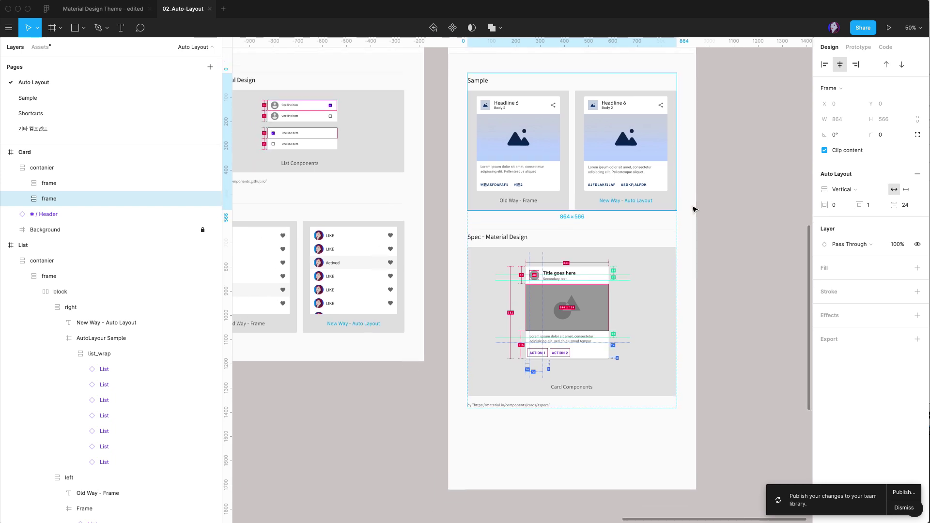
{"action": "left_click", "coordinate": [721, 212]}
{"action": "scroll", "coordinate": [721, 212], "scroll_direction": "up", "scroll_amount": 1}
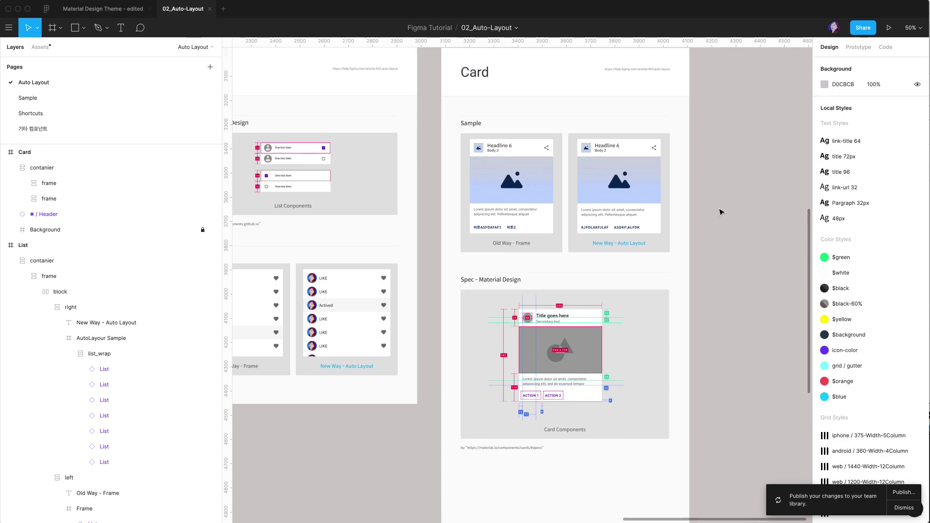